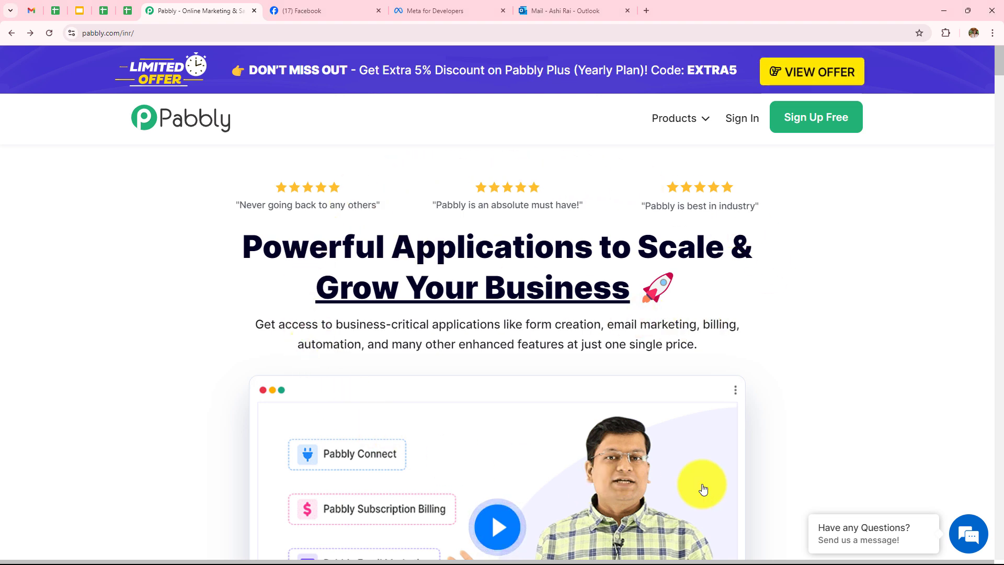
# Sign in on pabbly.com and launch Pabbly Connect from the All Pabbly Apps page
pyautogui.click(125, 33)
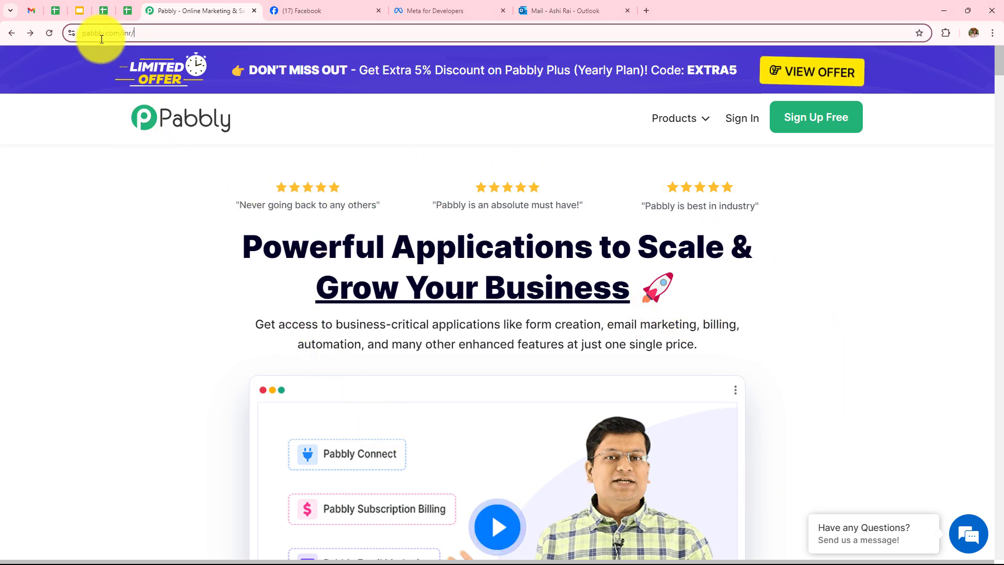
pyautogui.click(149, 273)
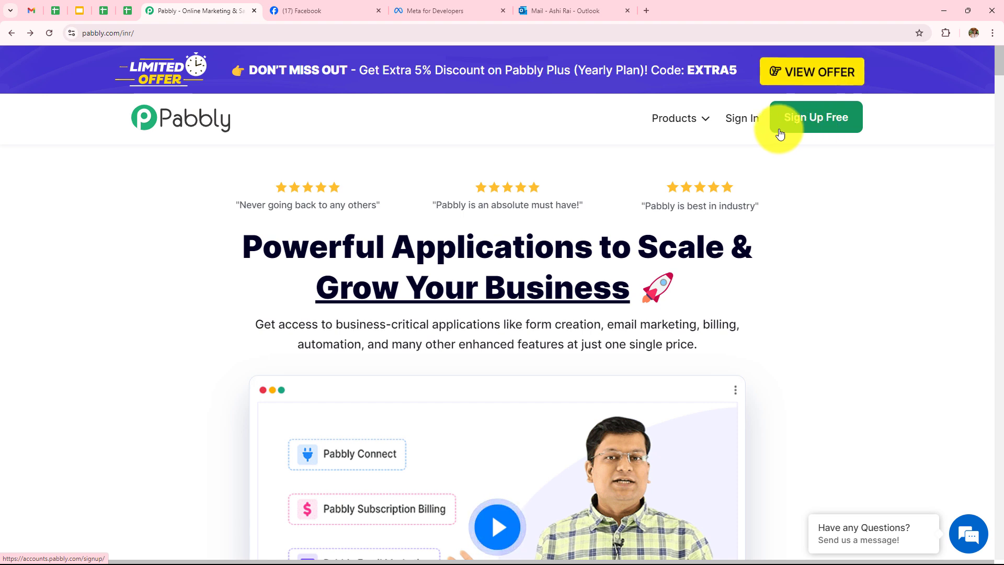
pyautogui.click(742, 125)
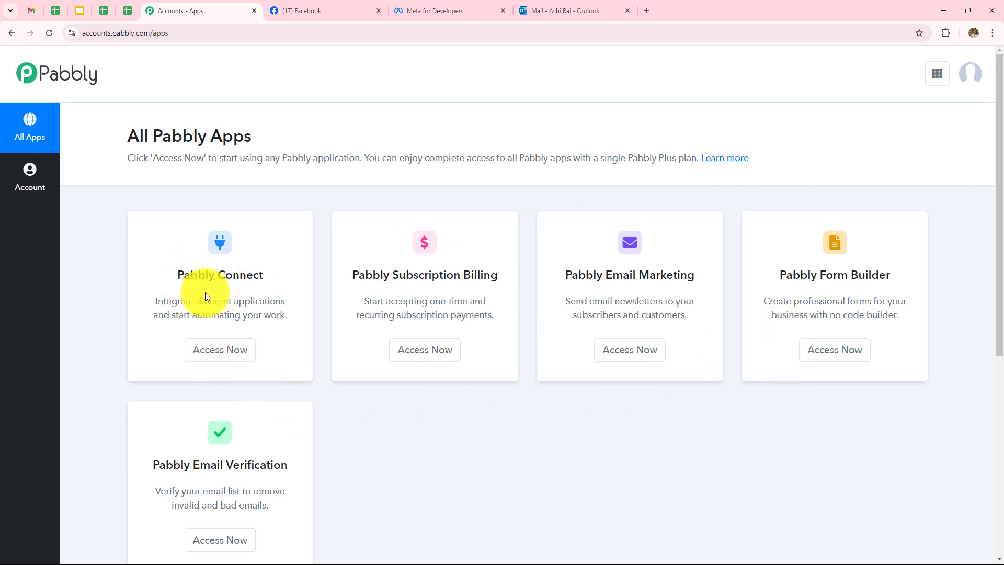
pyautogui.click(220, 349)
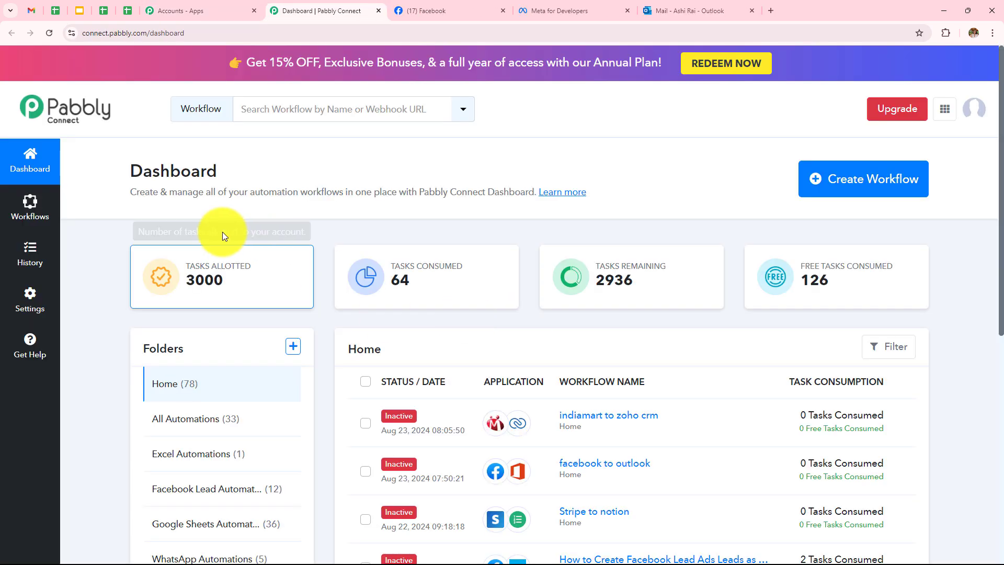
pyautogui.scroll(-1, 363, 169)
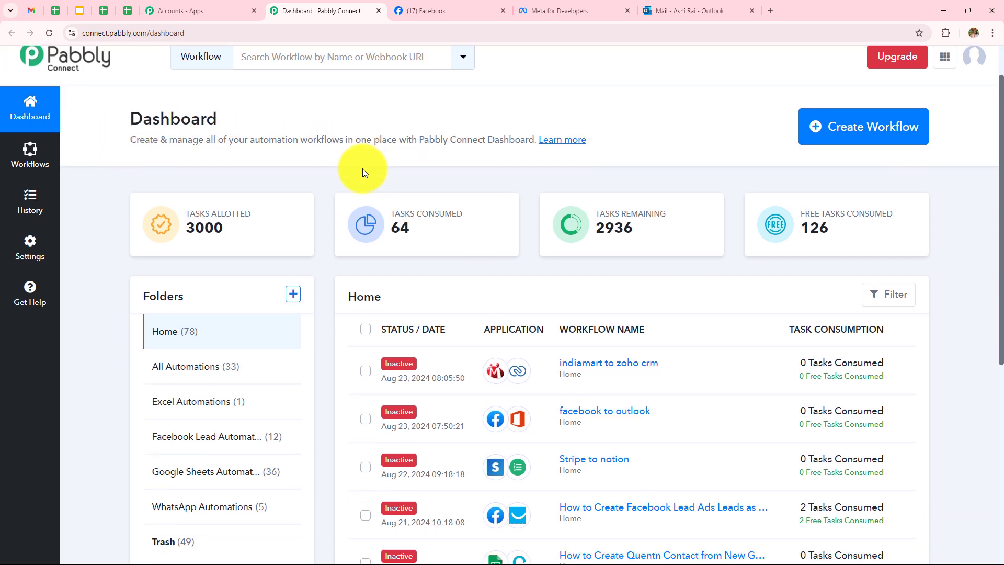
pyautogui.scroll(-1, 470, 236)
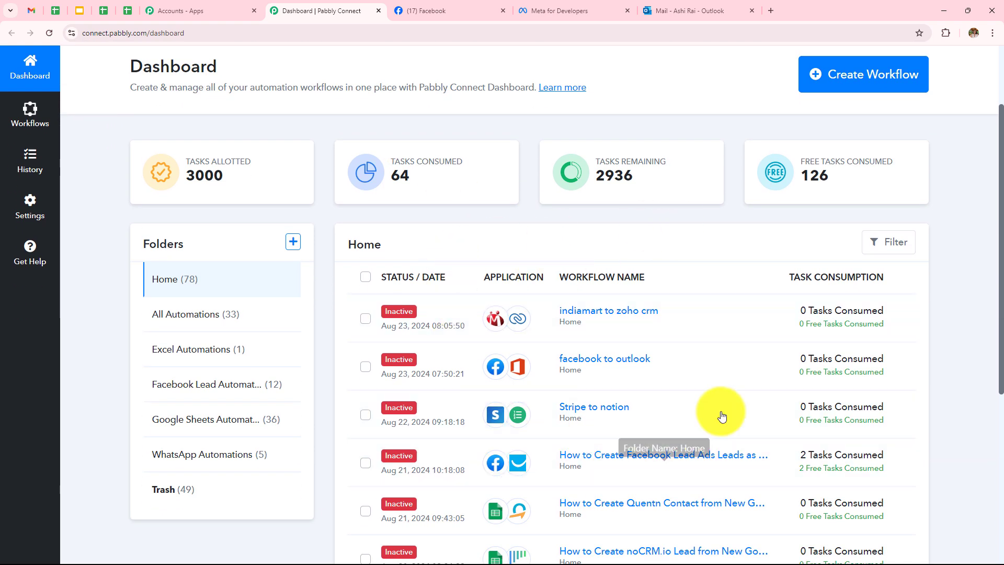
pyautogui.scroll(-4, 549, 267)
pyautogui.scroll(1, 549, 325)
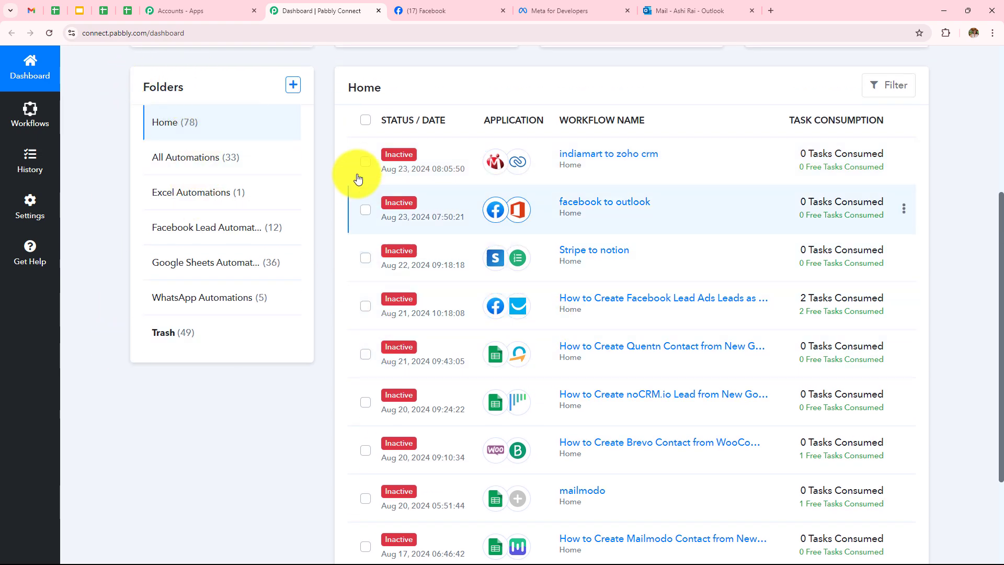
pyautogui.scroll(5, 326, 115)
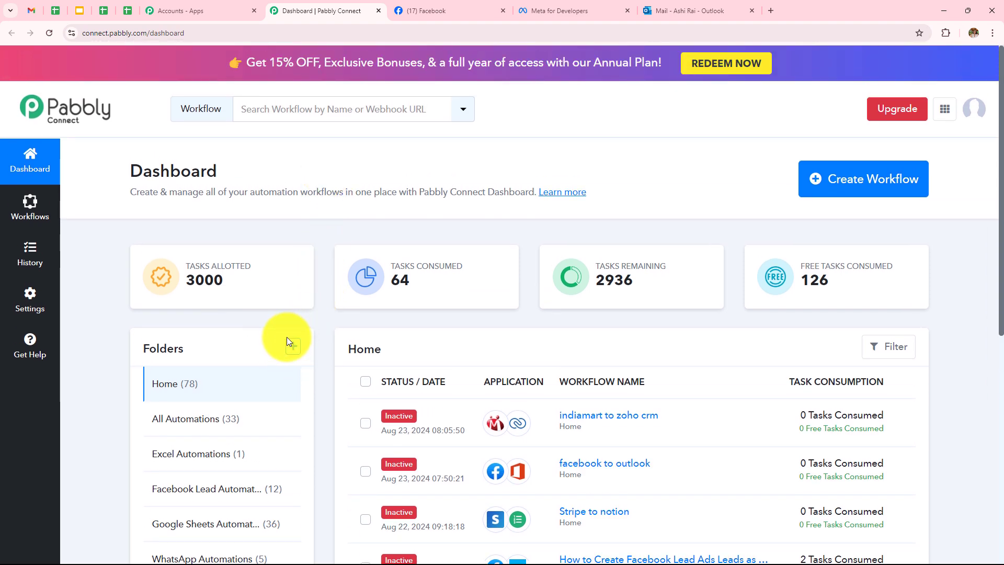
pyautogui.click(294, 347)
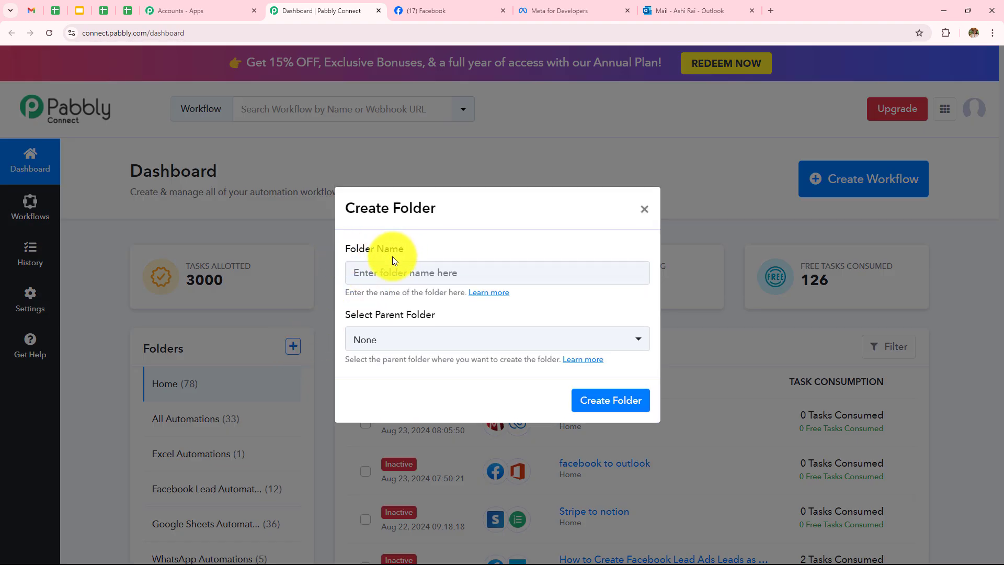
pyautogui.click(643, 211)
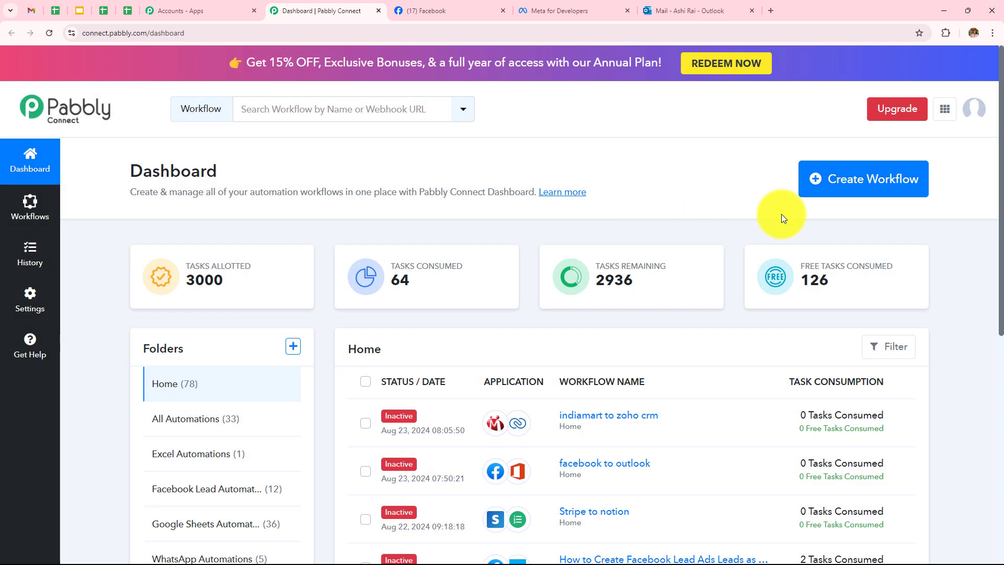
# Create a workflow named 'How to Auto-Forward Facebook Leads via Outlook' in the Facebook Lead Automations folder
pyautogui.click(897, 186)
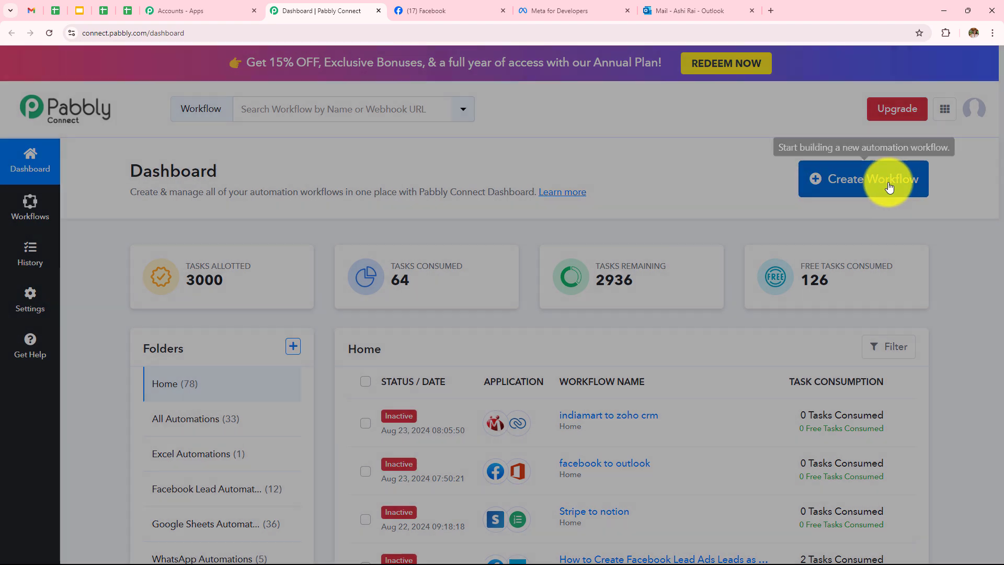
pyautogui.moveTo(345, 246); pyautogui.dragTo(431, 250)
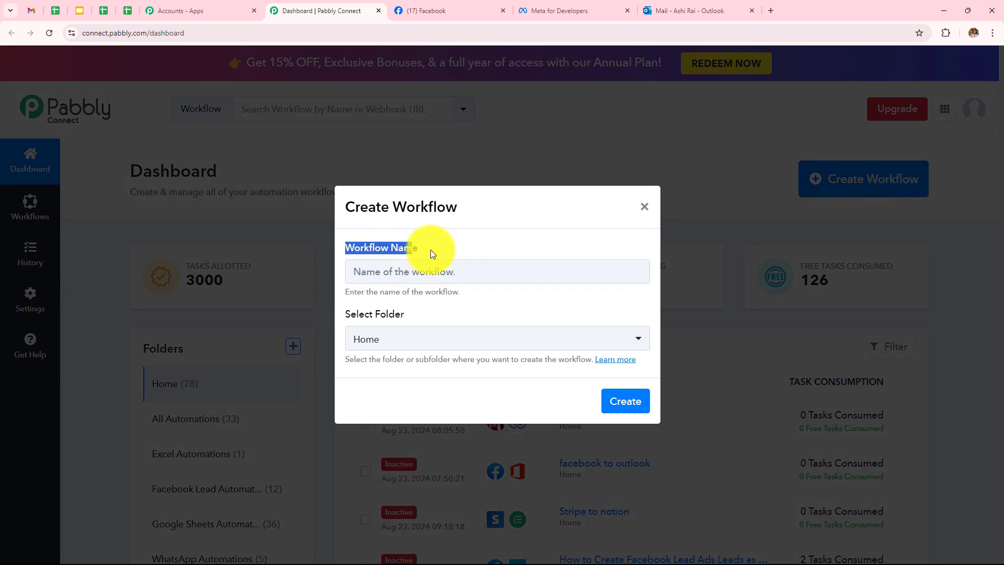
pyautogui.moveTo(338, 314); pyautogui.dragTo(427, 319)
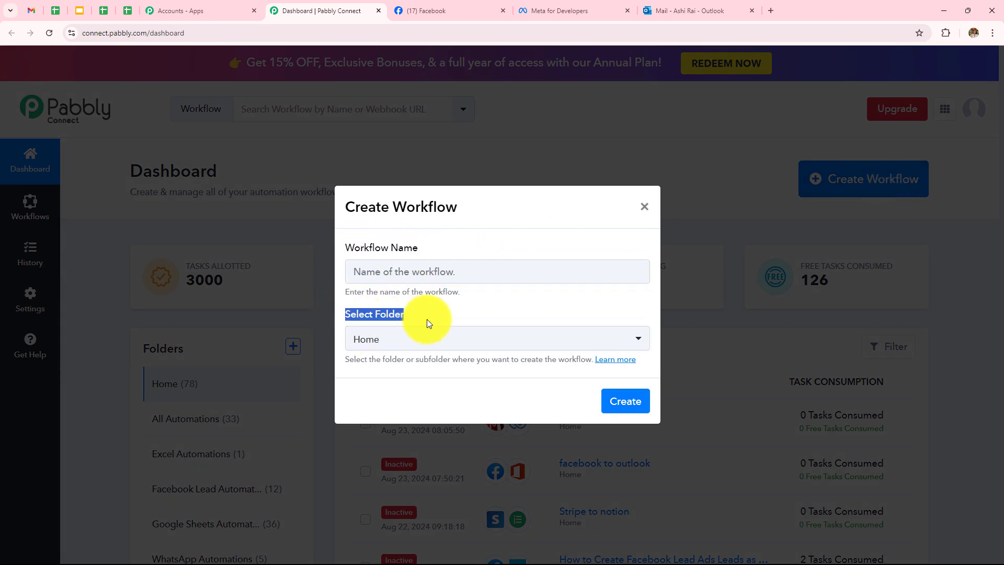
pyautogui.click(454, 313)
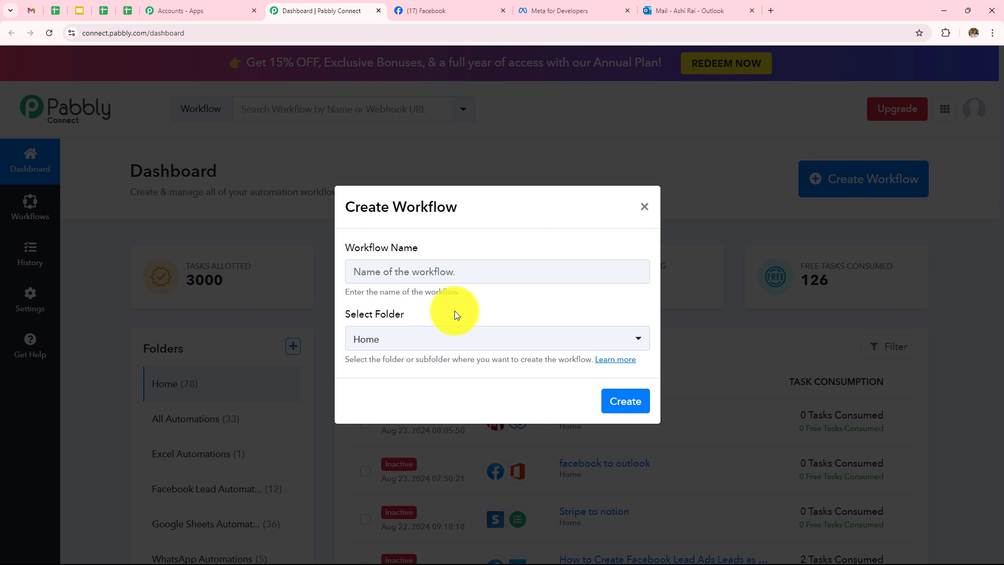
pyautogui.click(452, 268)
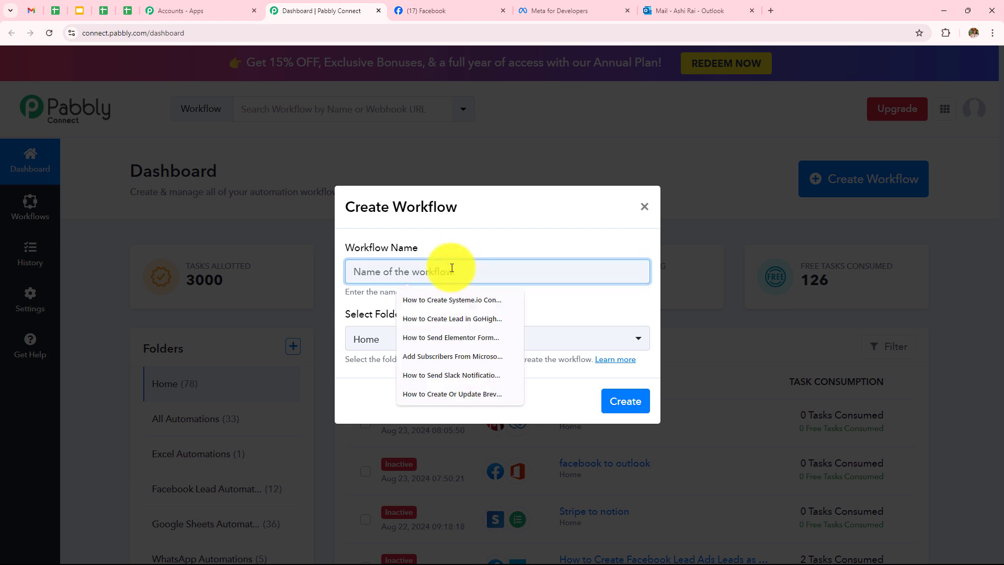
pyautogui.write('How to Auto-Forward Facebook Leads via Outlook')
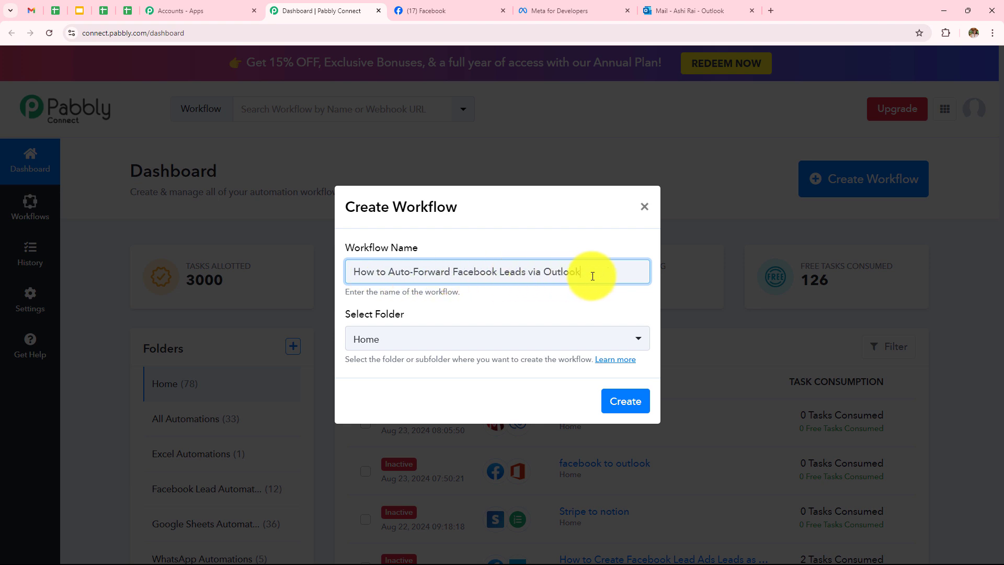
pyautogui.click(514, 344)
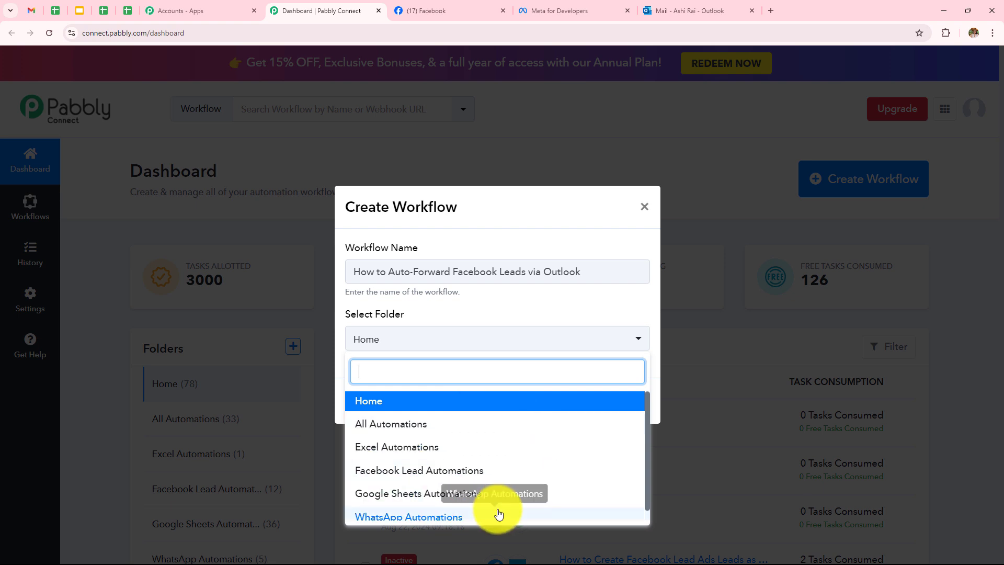
pyautogui.click(470, 479)
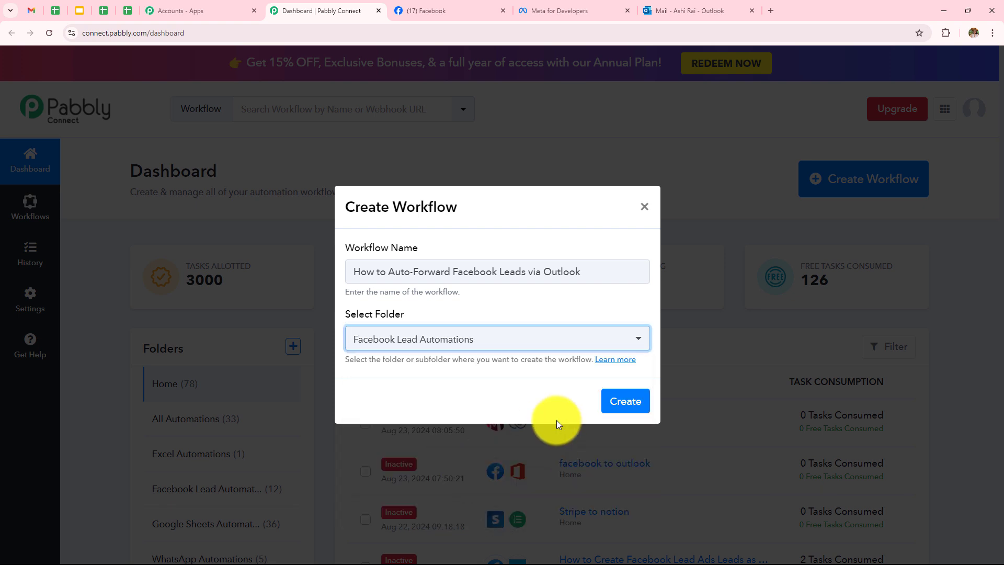
pyautogui.click(613, 401)
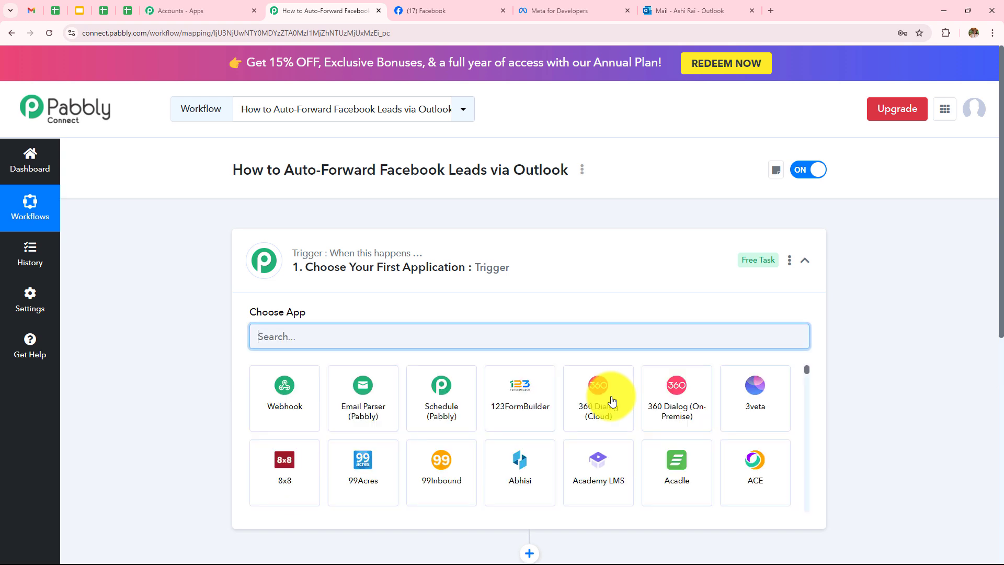
# Search 'Face', pick Facebook Lead Ads as the trigger app, and choose the New Lead (Instant) event
pyautogui.click(804, 260)
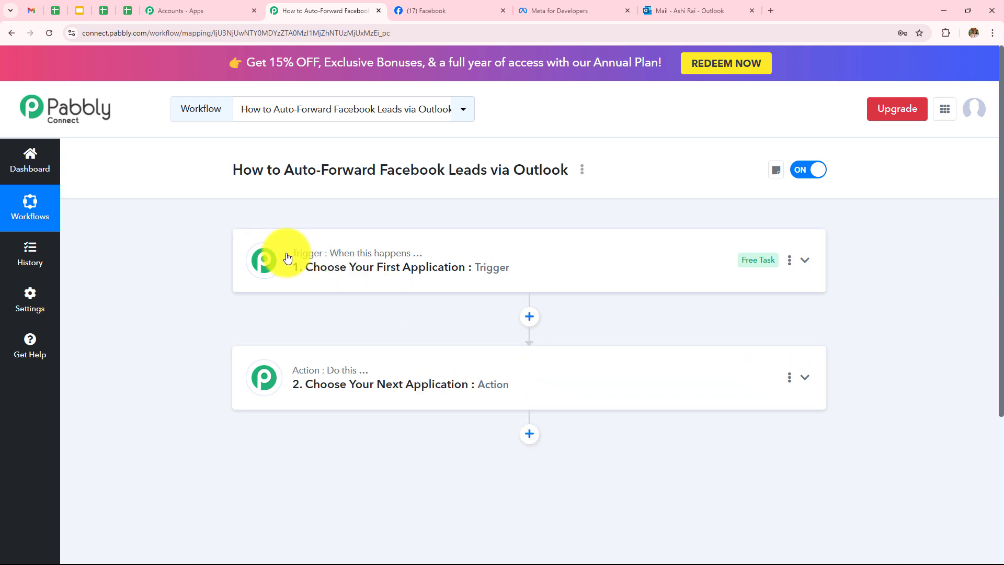
pyautogui.moveTo(364, 260)
pyautogui.moveTo(366, 380)
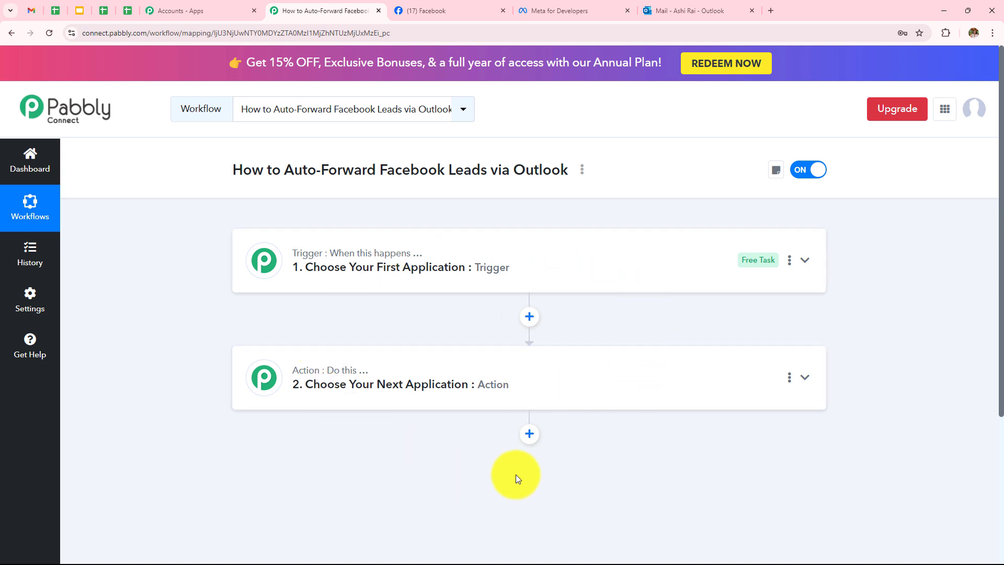
pyautogui.click(399, 269)
pyautogui.click(387, 338)
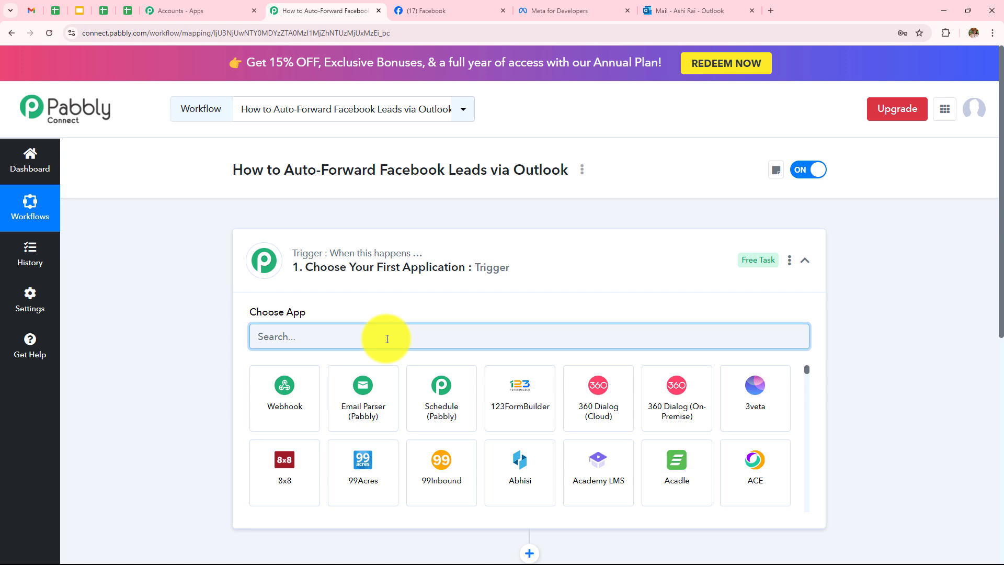
pyautogui.write('Fa')
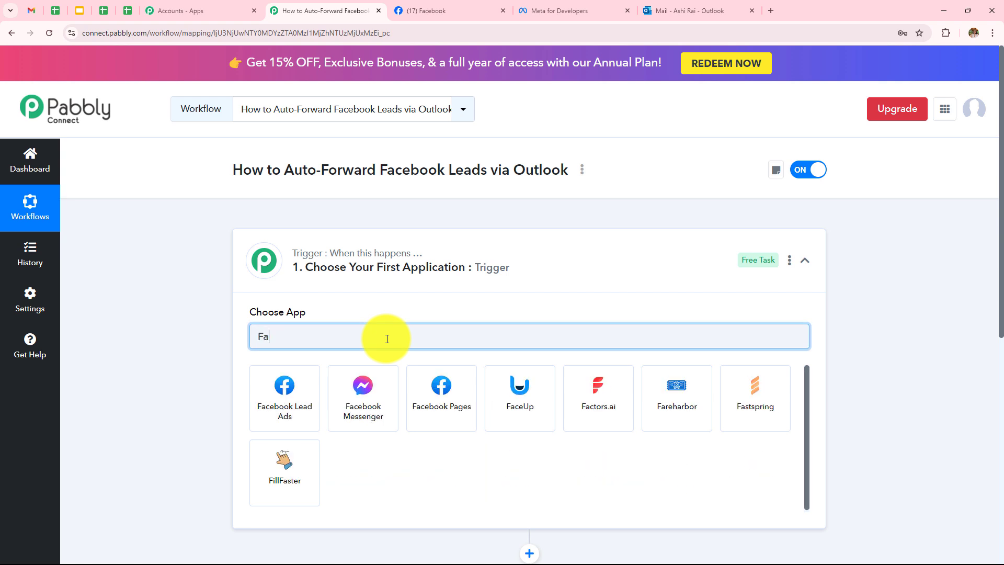
pyautogui.write('ce')
pyautogui.click(273, 381)
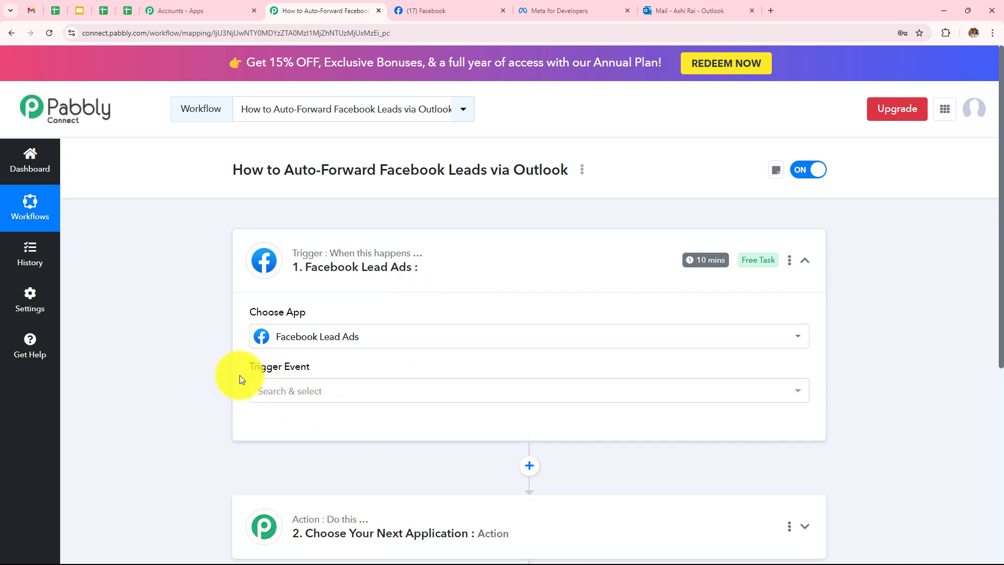
pyautogui.click(287, 392)
pyautogui.click(273, 460)
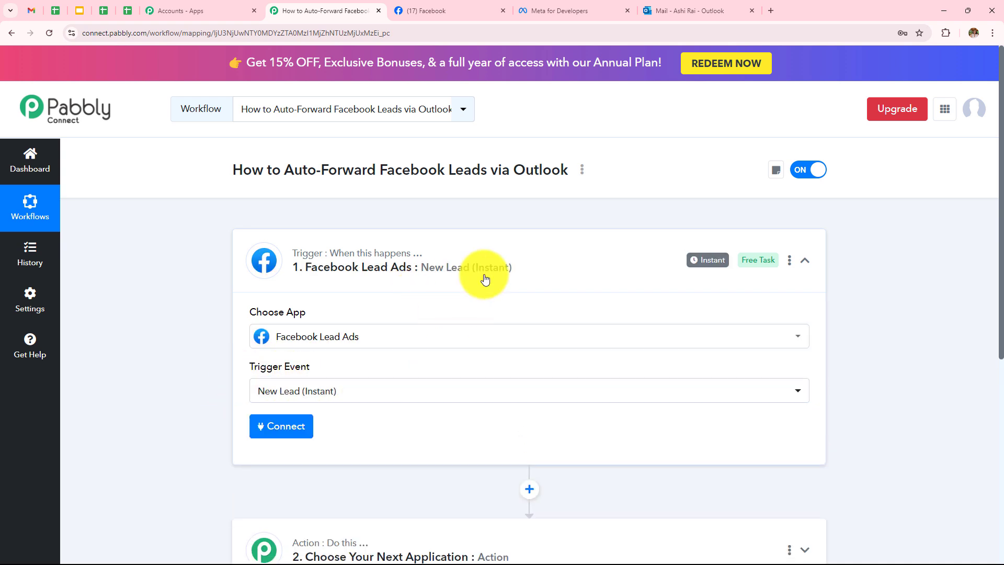
pyautogui.scroll(-1, 485, 279)
# Authorize a new Facebook Lead Ads connection and close the Authorization Successful dialog
pyautogui.click(258, 386)
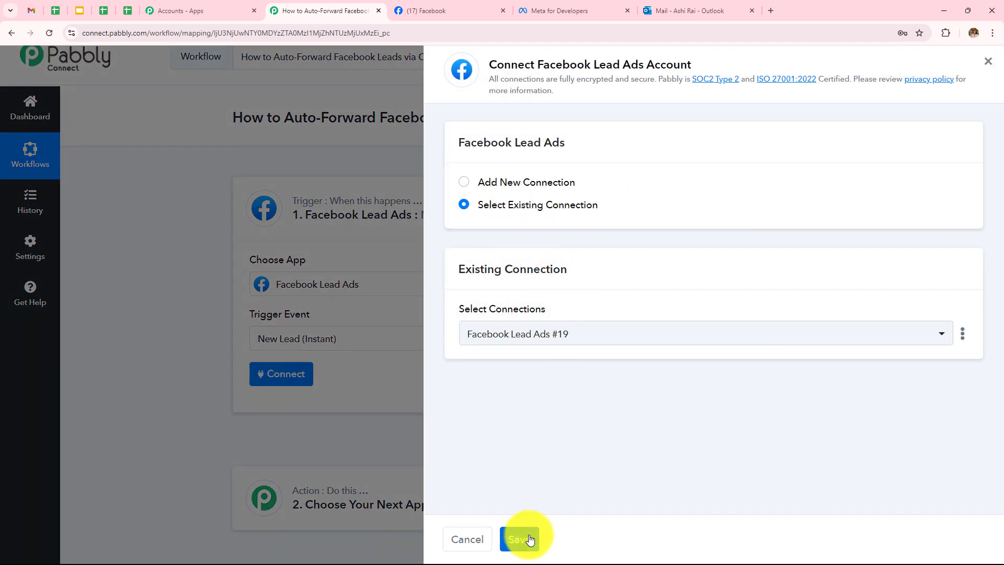
pyautogui.click(463, 185)
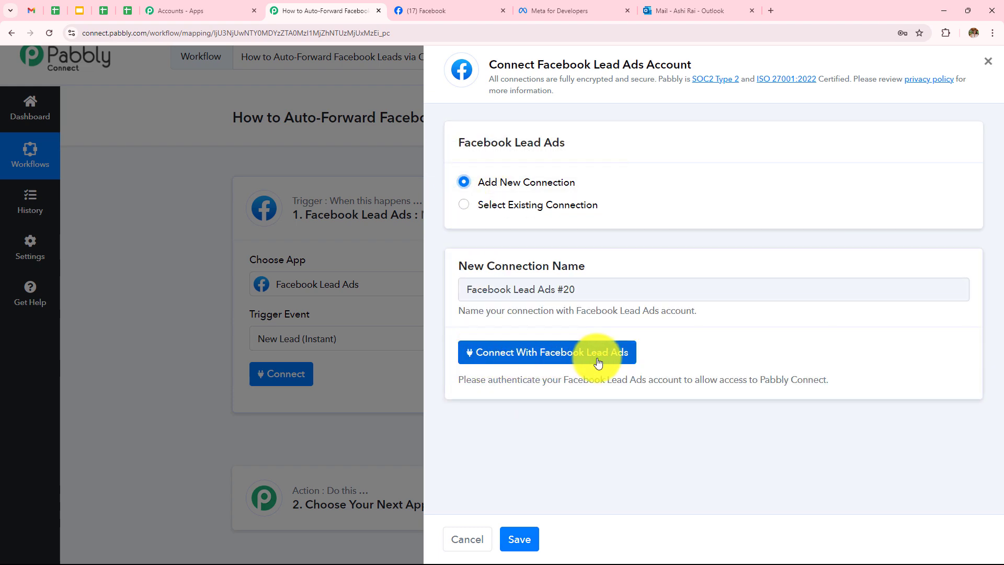
pyautogui.click(598, 361)
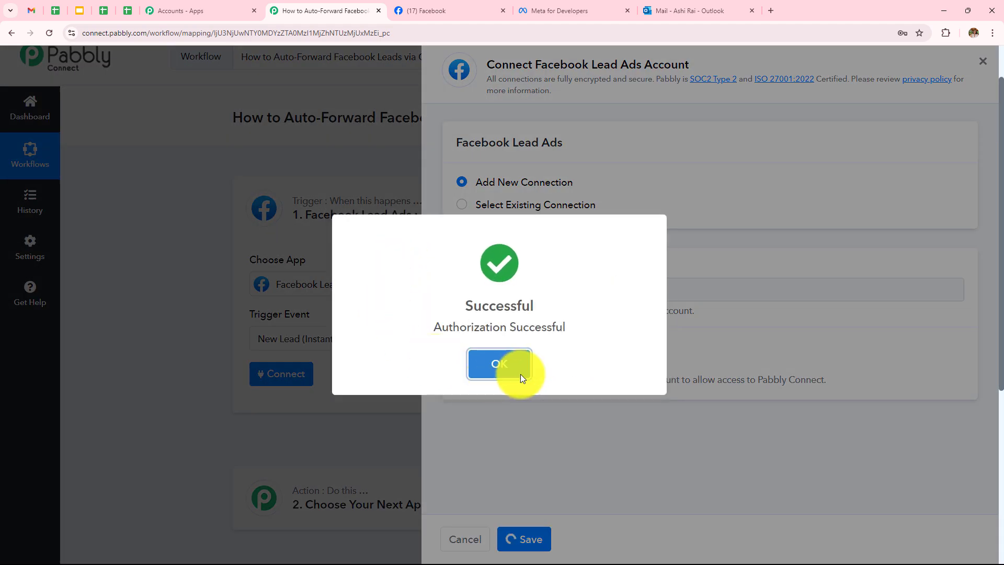
pyautogui.click(518, 372)
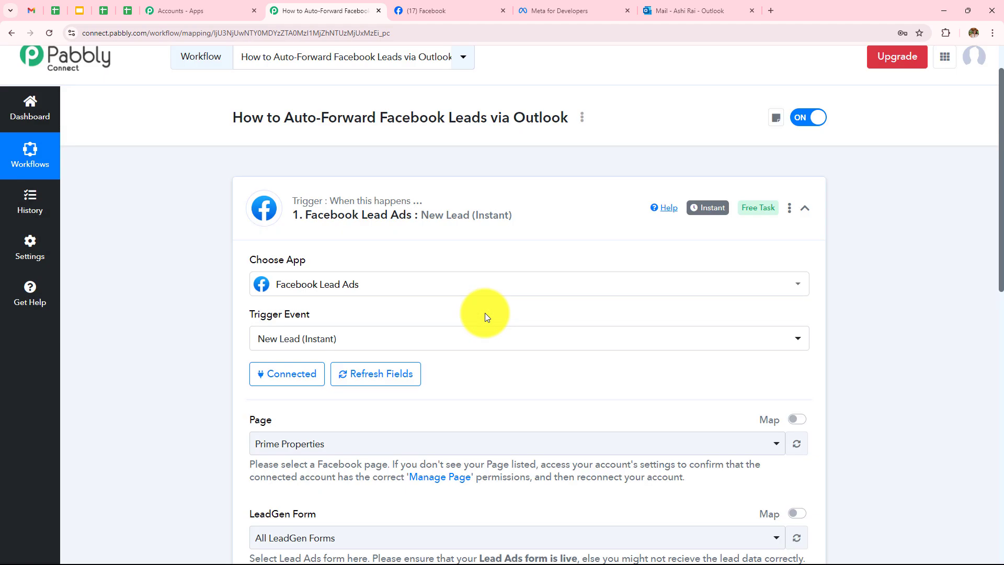
# Confirm in the Facebook tab that the page is named Prime Properties
pyautogui.scroll(-3, 485, 312)
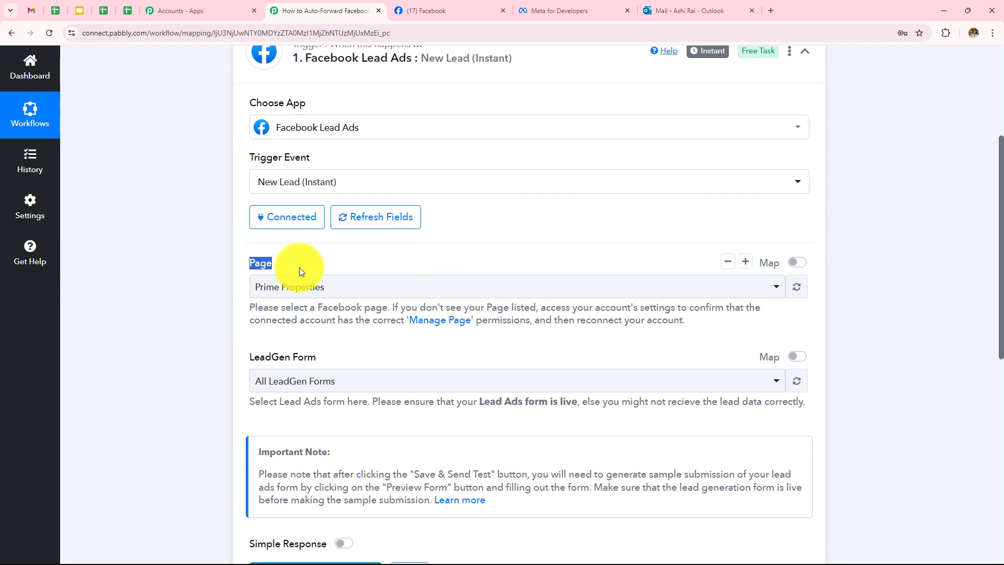
pyautogui.moveTo(243, 358); pyautogui.dragTo(332, 354)
pyautogui.click(381, 334)
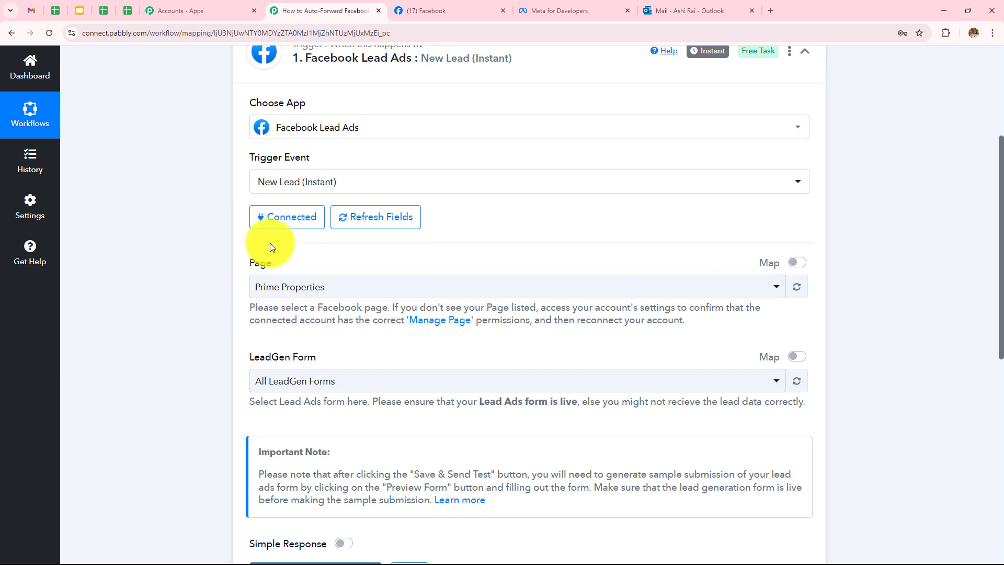
pyautogui.click(437, 10)
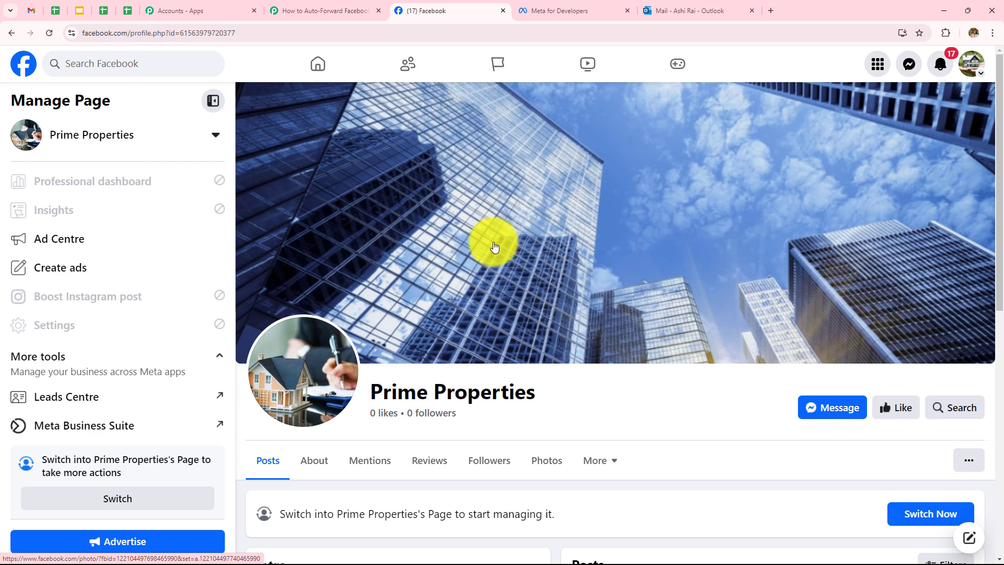
pyautogui.moveTo(365, 392); pyautogui.dragTo(590, 384)
pyautogui.click(648, 371)
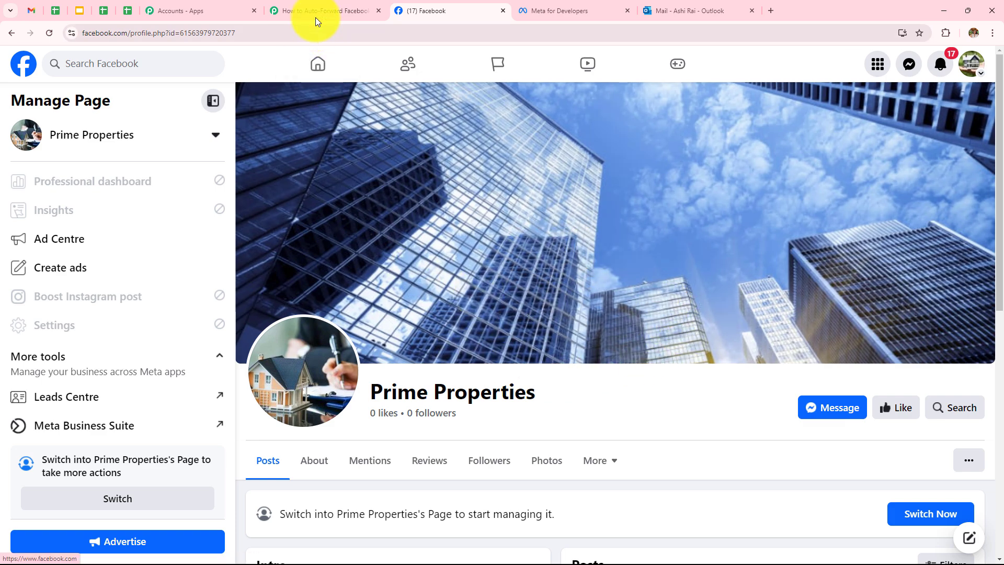
pyautogui.click(315, 16)
# Keep Prime Properties as the trigger page and All LeadGen Forms as the form
pyautogui.click(365, 287)
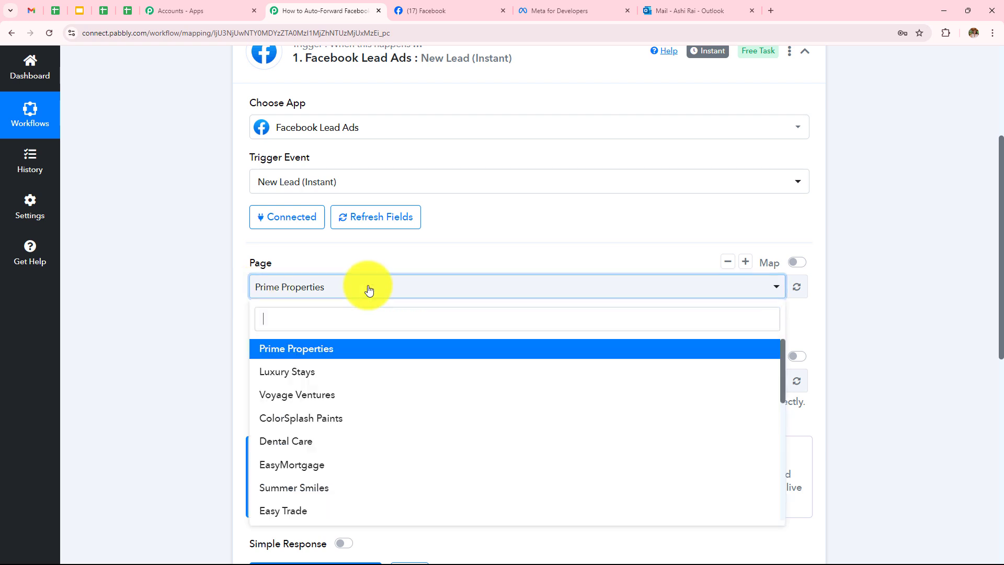
pyautogui.click(262, 350)
pyautogui.scroll(-1, 174, 281)
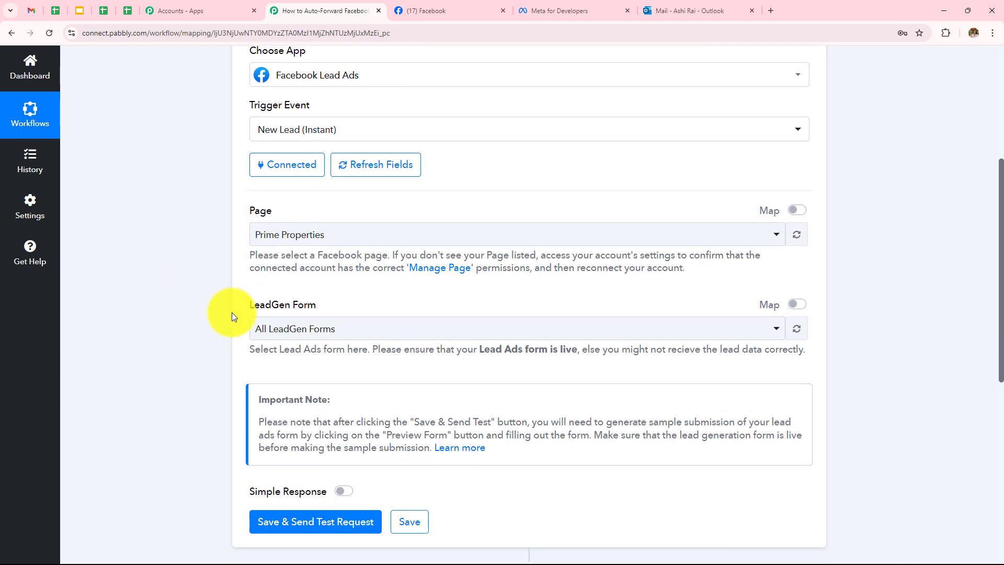
pyautogui.moveTo(247, 308); pyautogui.dragTo(335, 308)
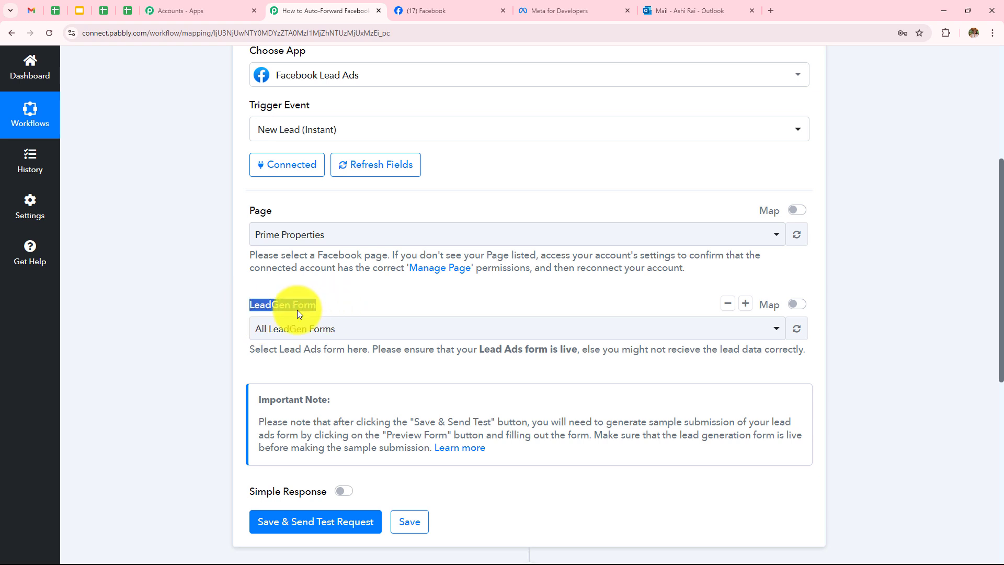
pyautogui.click(272, 329)
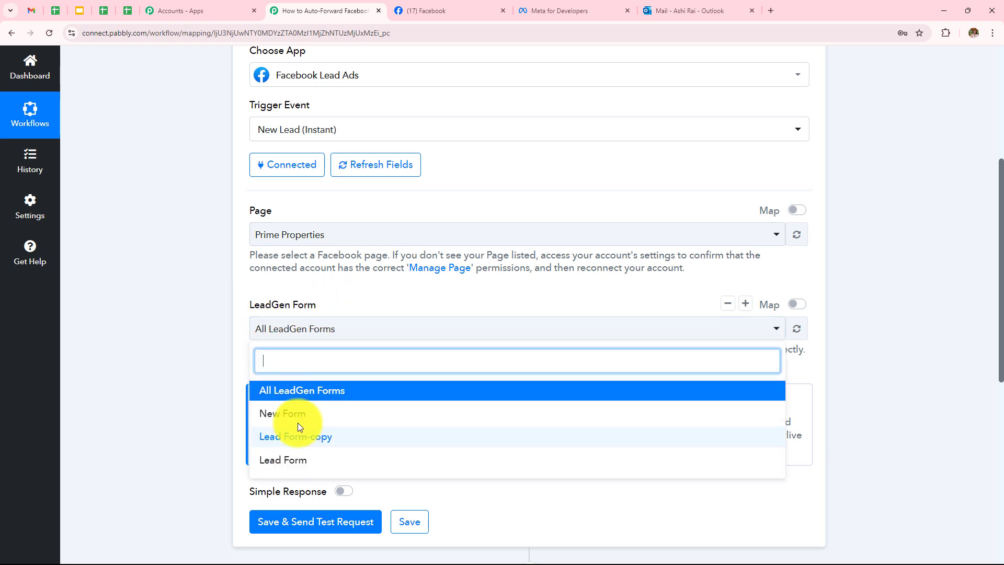
pyautogui.click(197, 309)
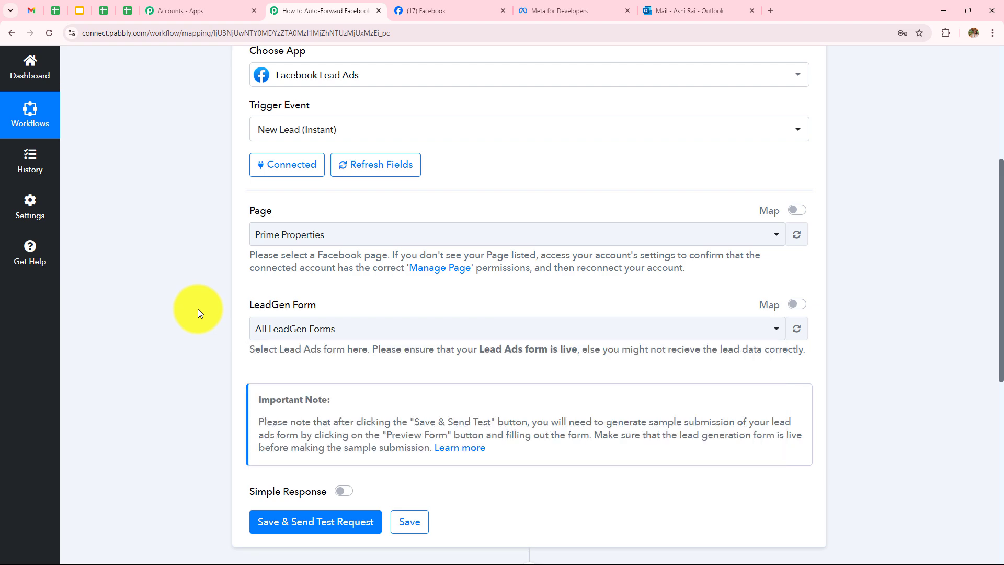
pyautogui.click(567, 9)
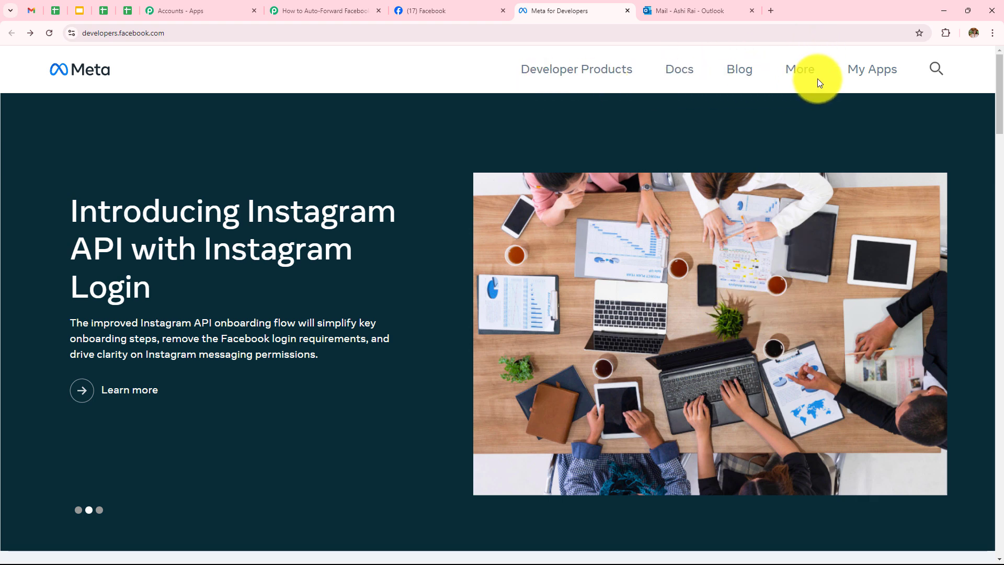
# Open the Lead Ads Testing Tool from the Meta for Developers tools page
pyautogui.click(803, 73)
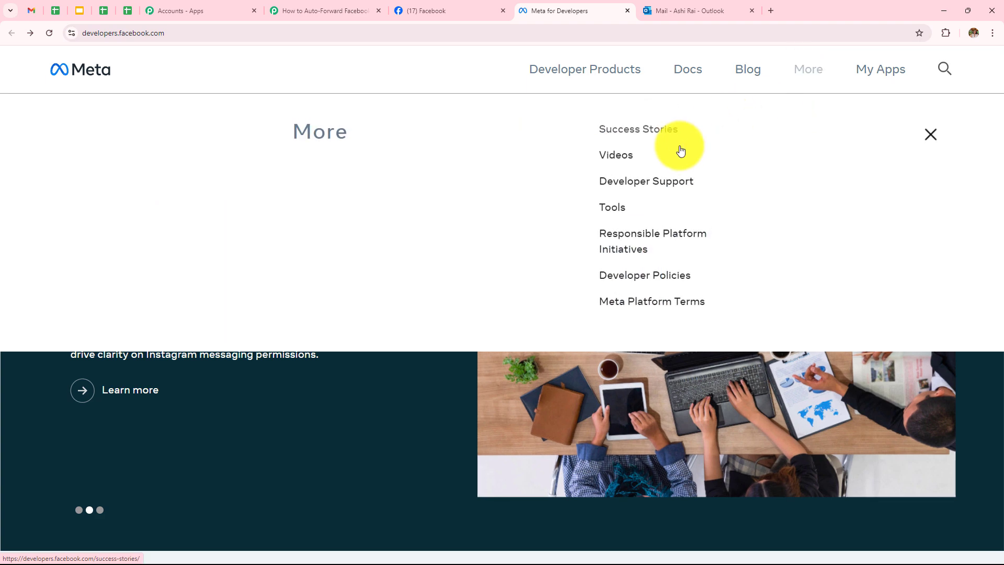
pyautogui.click(621, 217)
pyautogui.scroll(-2, 270, 308)
pyautogui.scroll(-2, 269, 307)
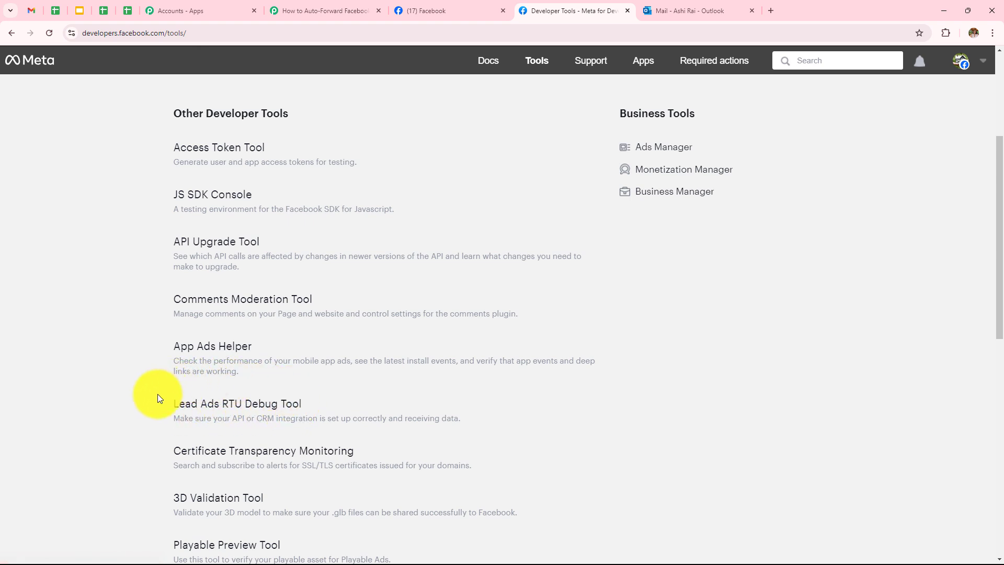
pyautogui.click(255, 410)
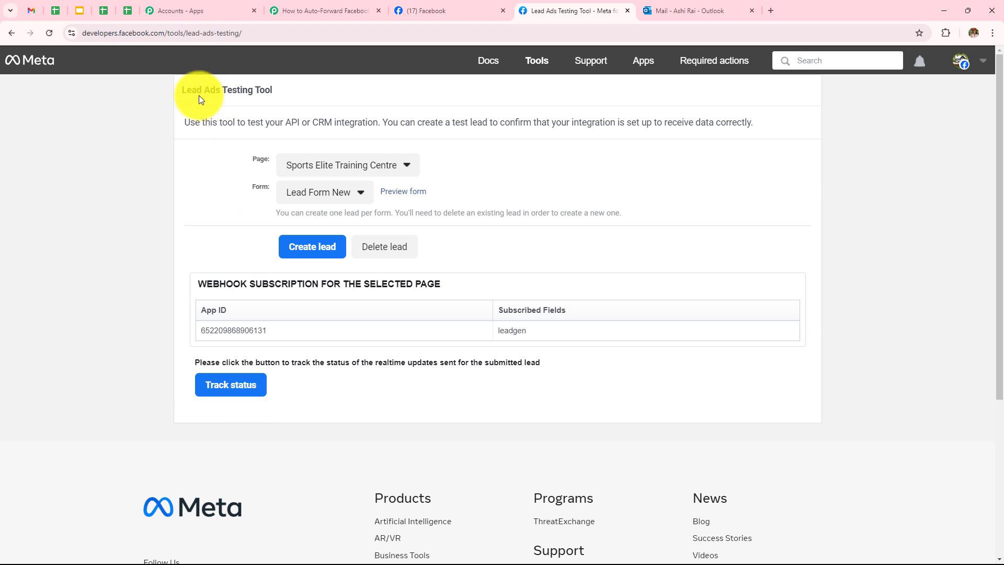
pyautogui.moveTo(181, 90); pyautogui.dragTo(281, 92)
pyautogui.click(128, 140)
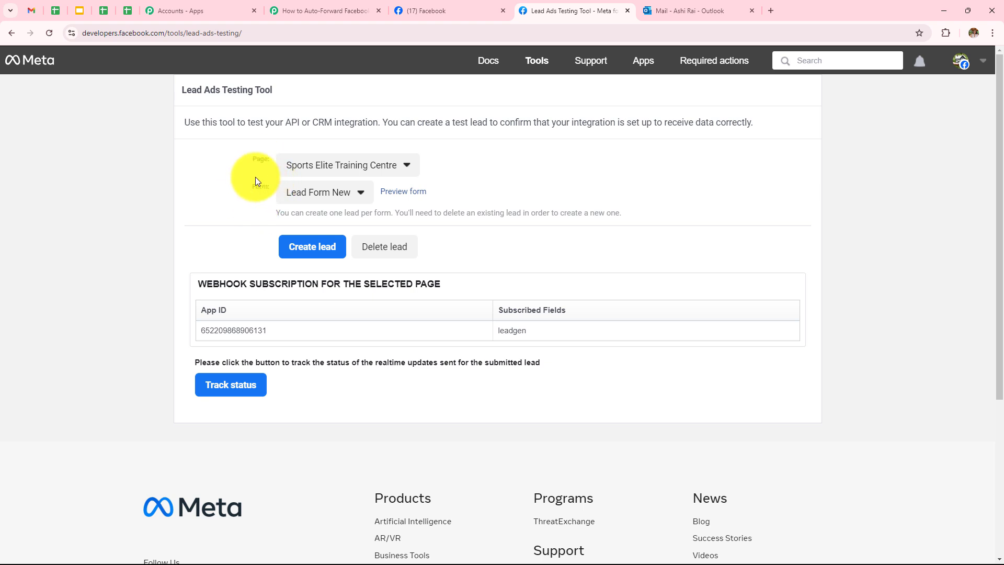
# Choose Prime Properties and Lead Form, preview the form, and delete the earlier test lead
pyautogui.click(291, 167)
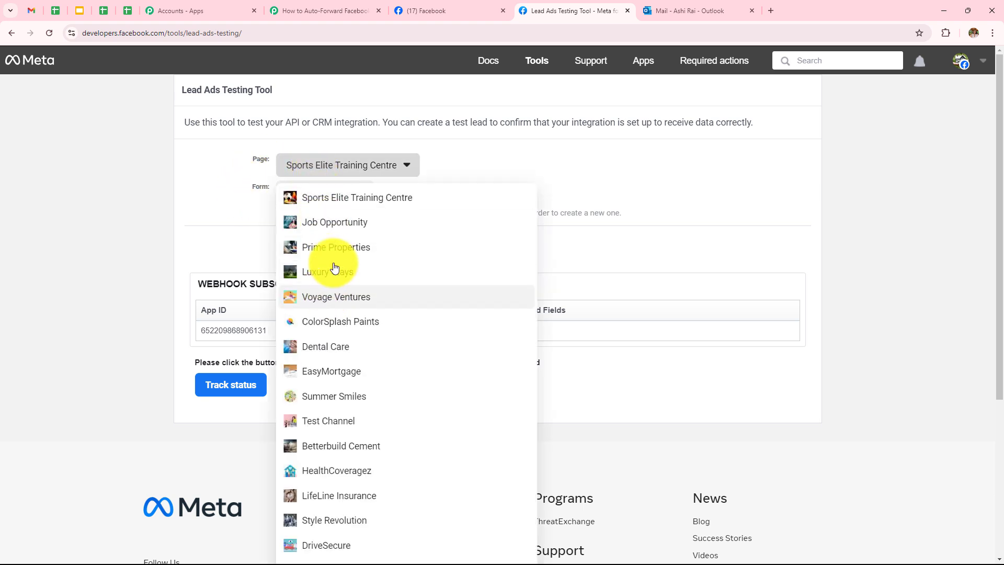
pyautogui.click(334, 249)
pyautogui.click(322, 192)
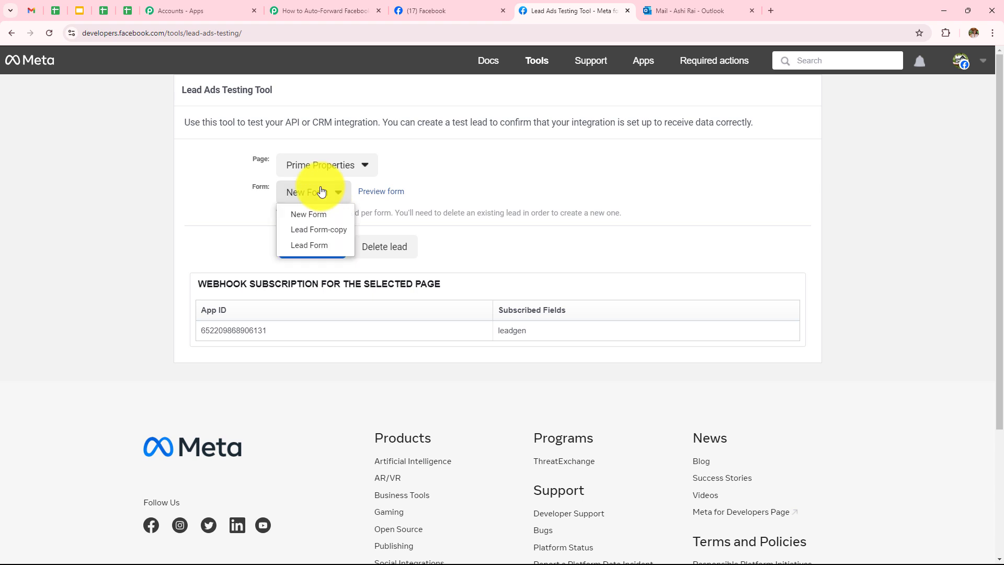
pyautogui.click(317, 250)
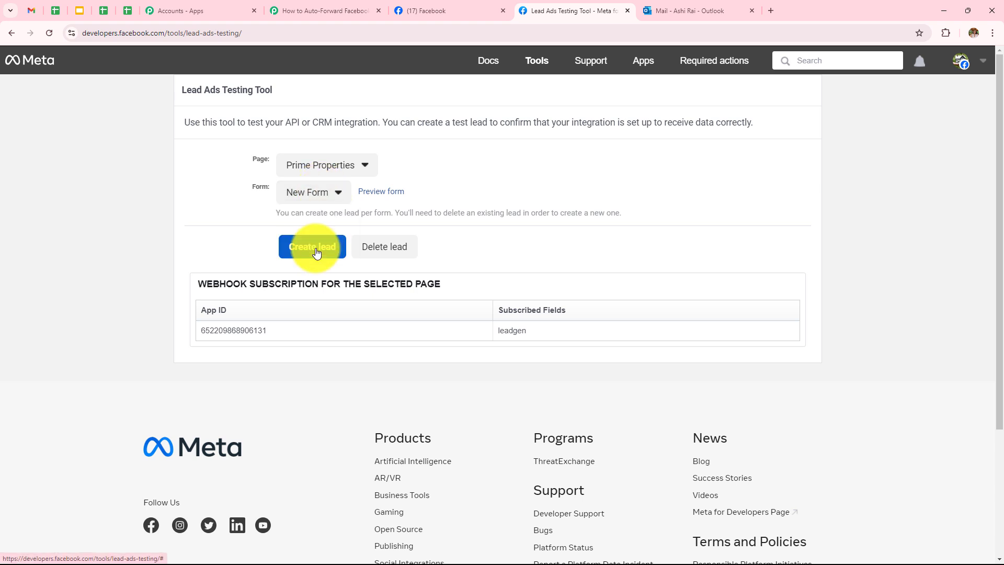
pyautogui.click(384, 194)
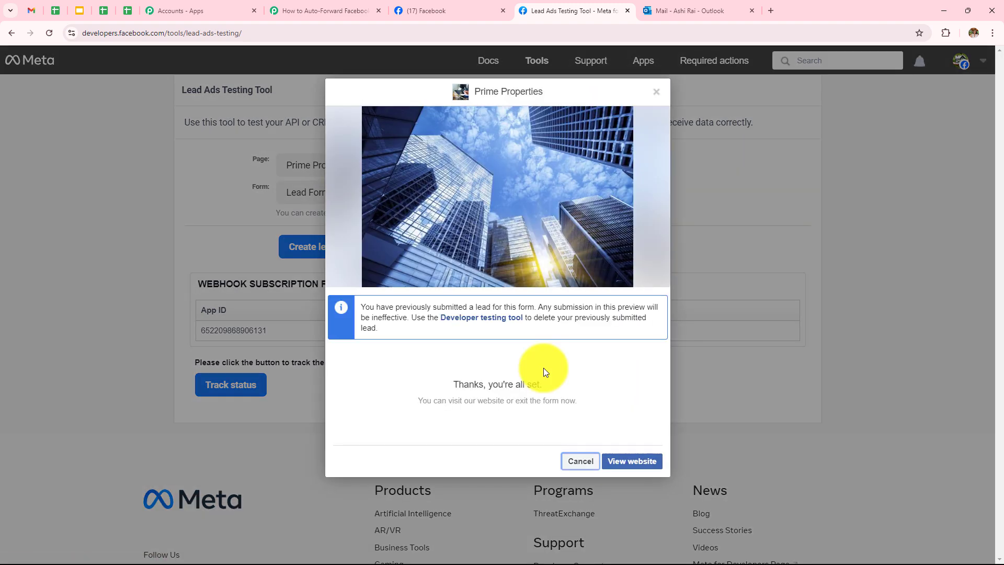
pyautogui.click(579, 462)
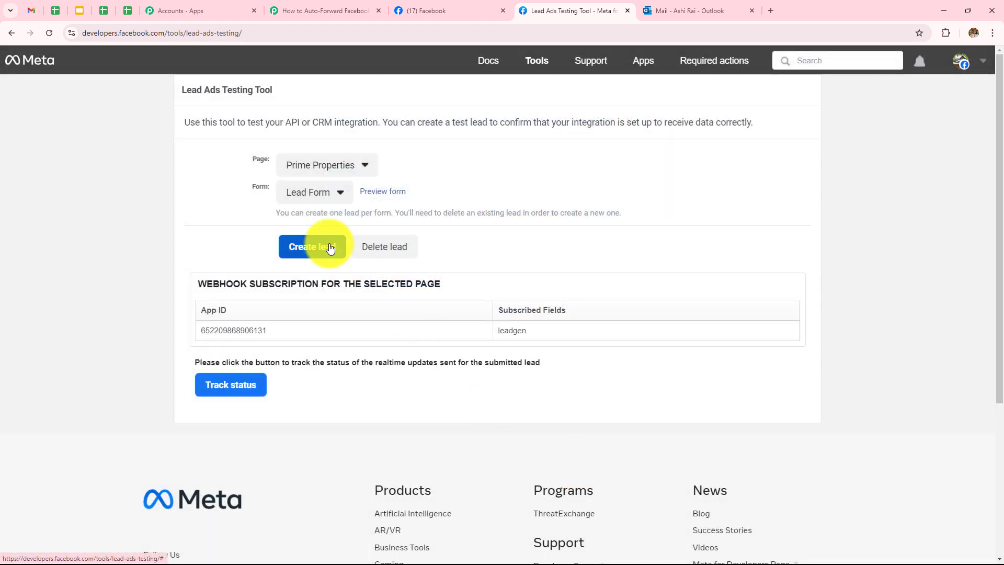
pyautogui.click(366, 251)
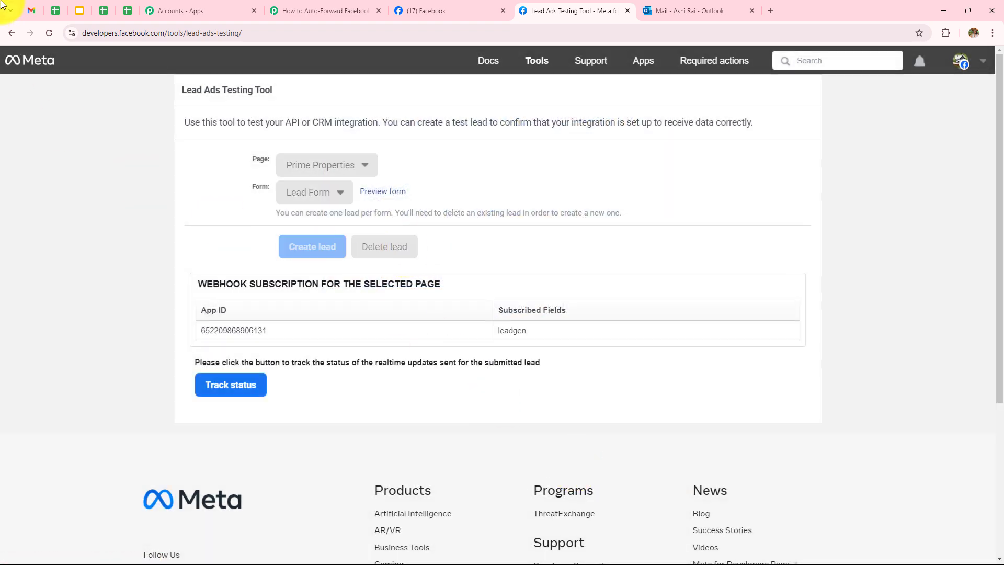
pyautogui.click(46, 34)
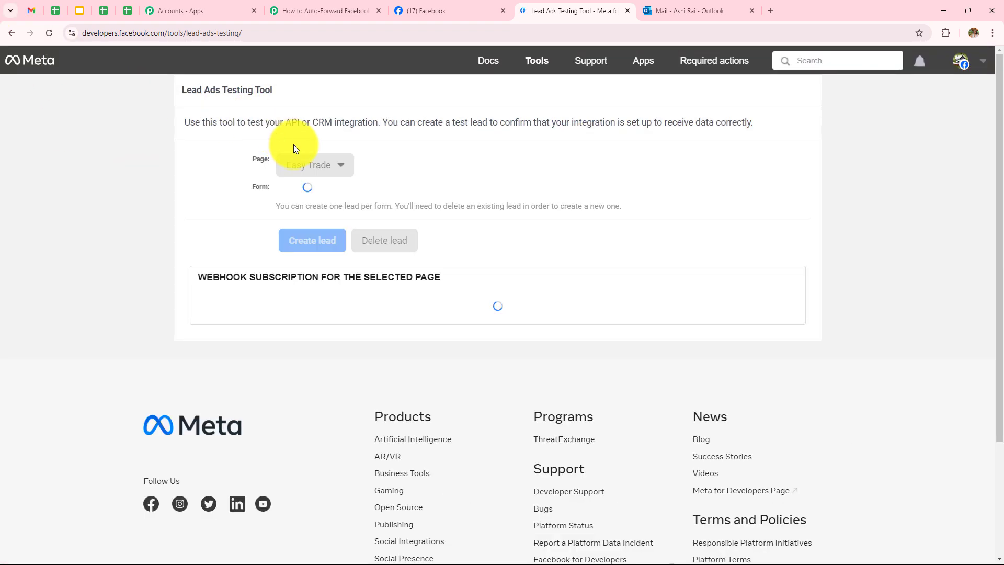
# Reselect Prime Properties and Lead Form, review the form's questions, and close the preview
pyautogui.click(308, 168)
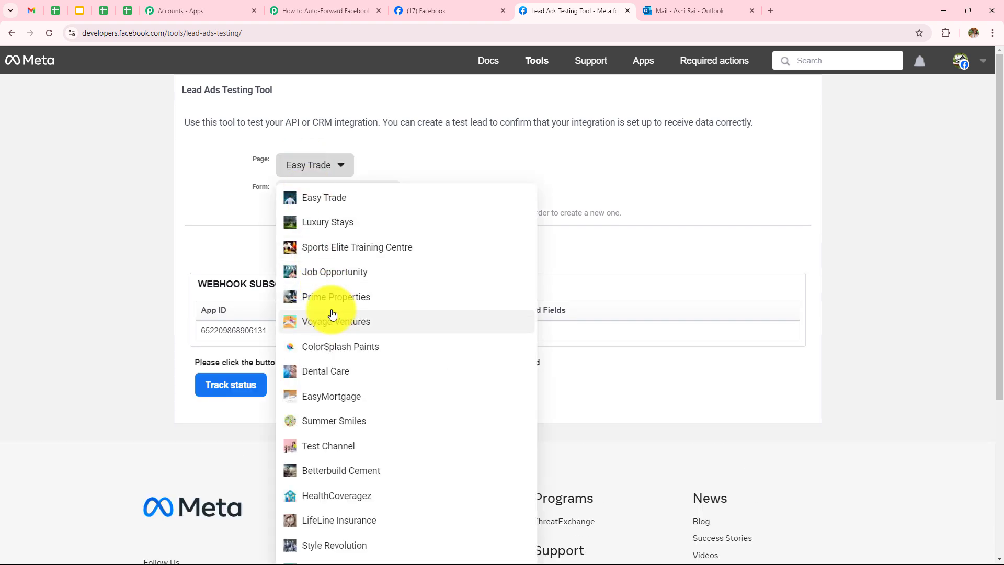
pyautogui.click(330, 296)
pyautogui.click(320, 189)
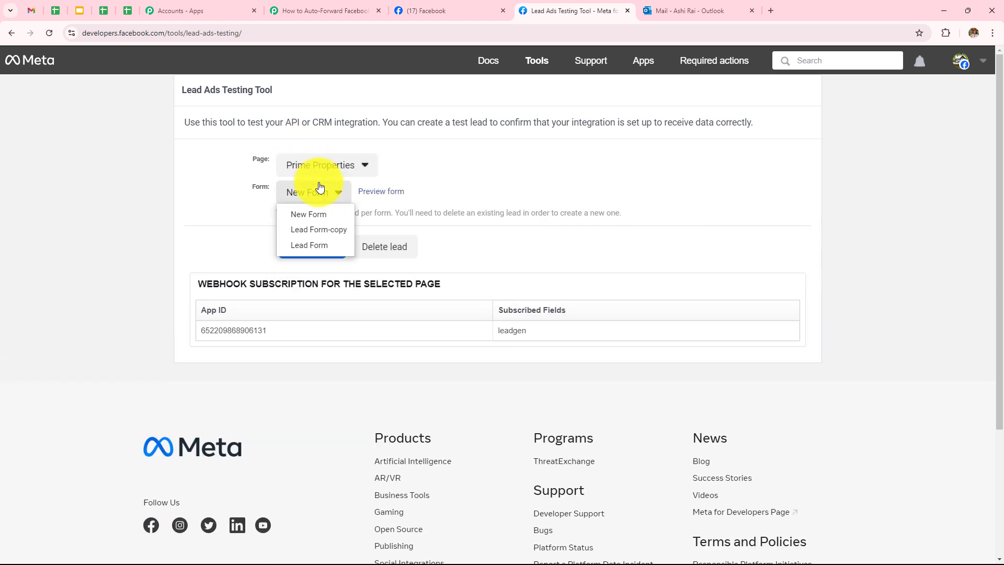
pyautogui.click(308, 246)
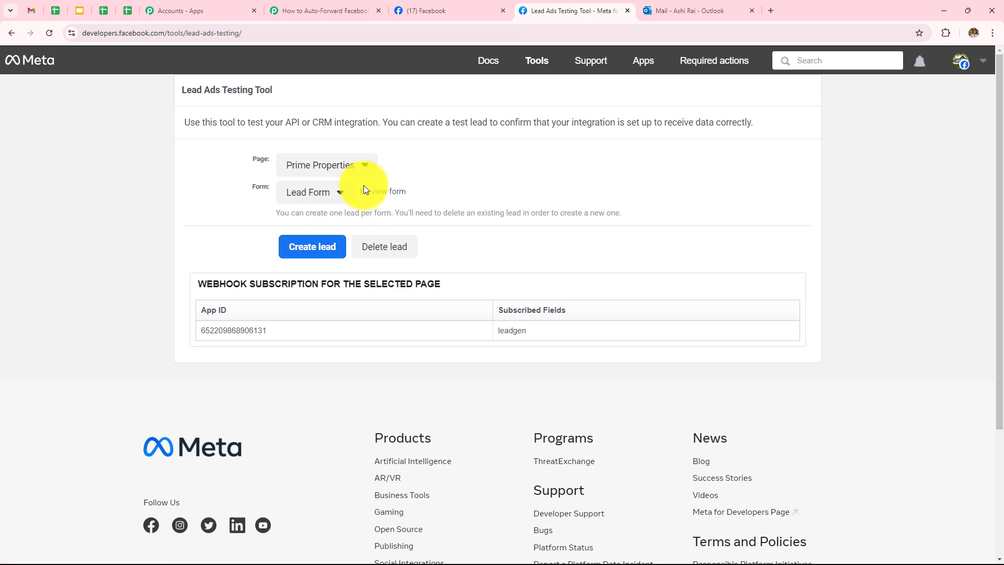
pyautogui.click(375, 194)
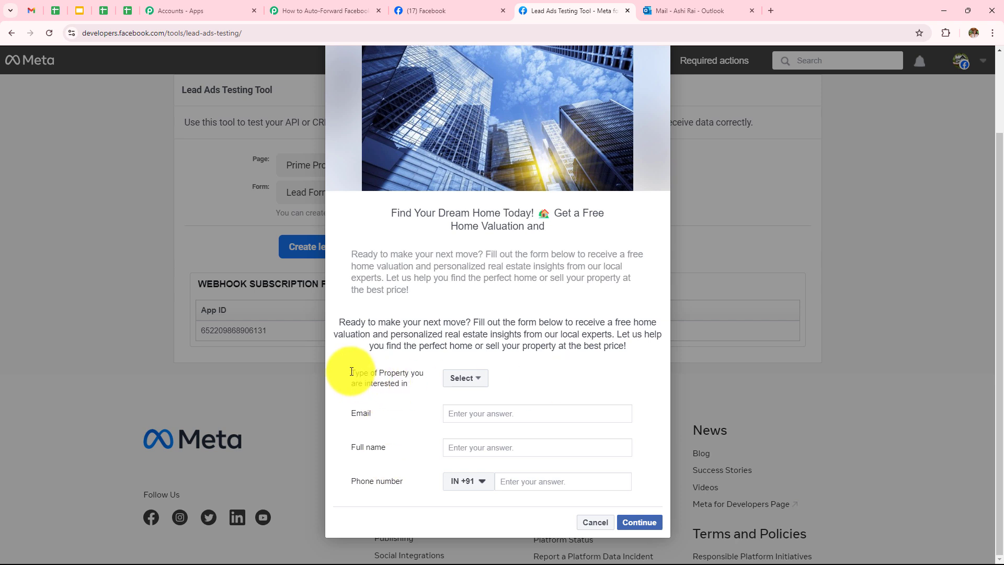
pyautogui.moveTo(330, 369); pyautogui.dragTo(394, 391)
pyautogui.click(397, 416)
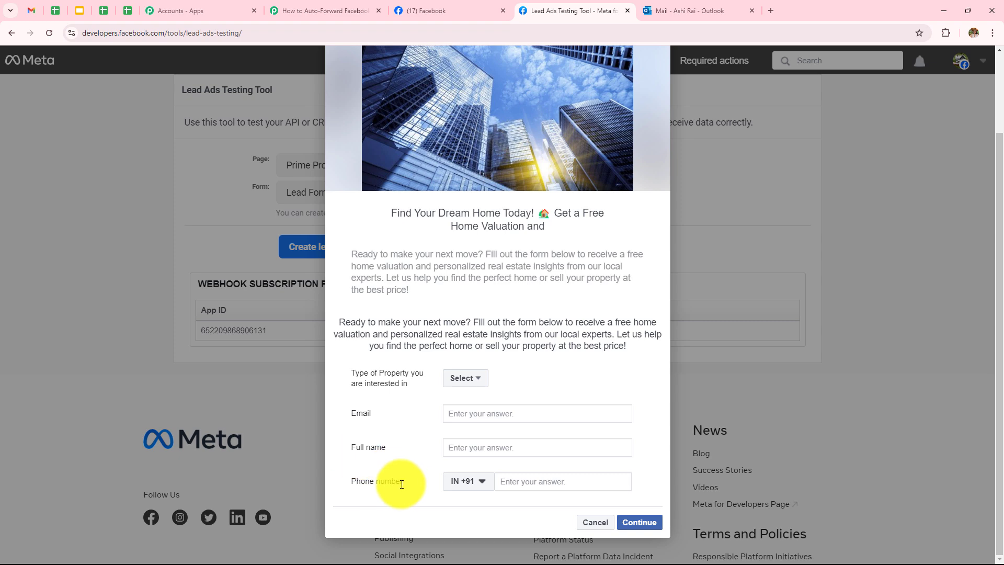
pyautogui.scroll(2, 411, 366)
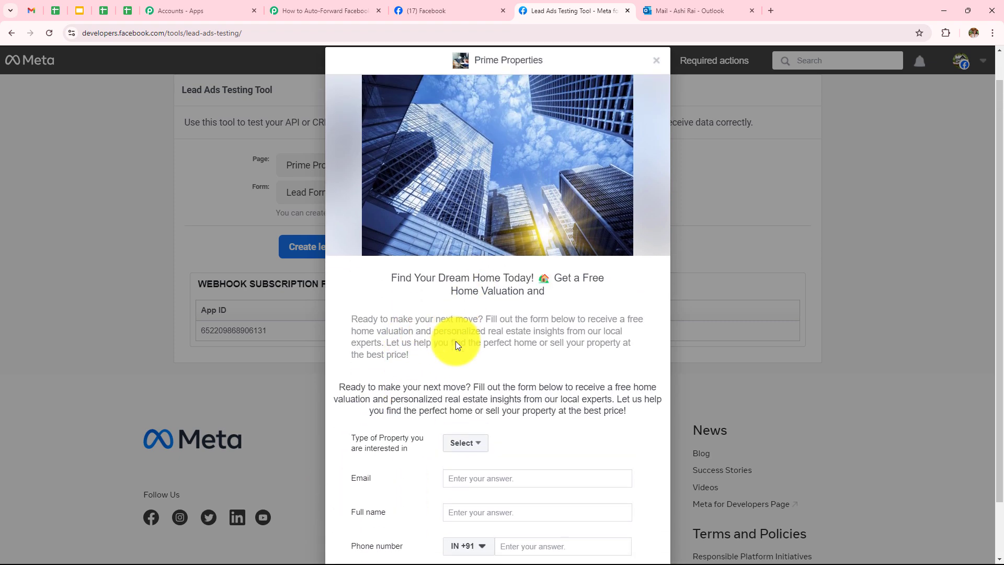
pyautogui.scroll(-2, 456, 345)
pyautogui.scroll(3, 517, 403)
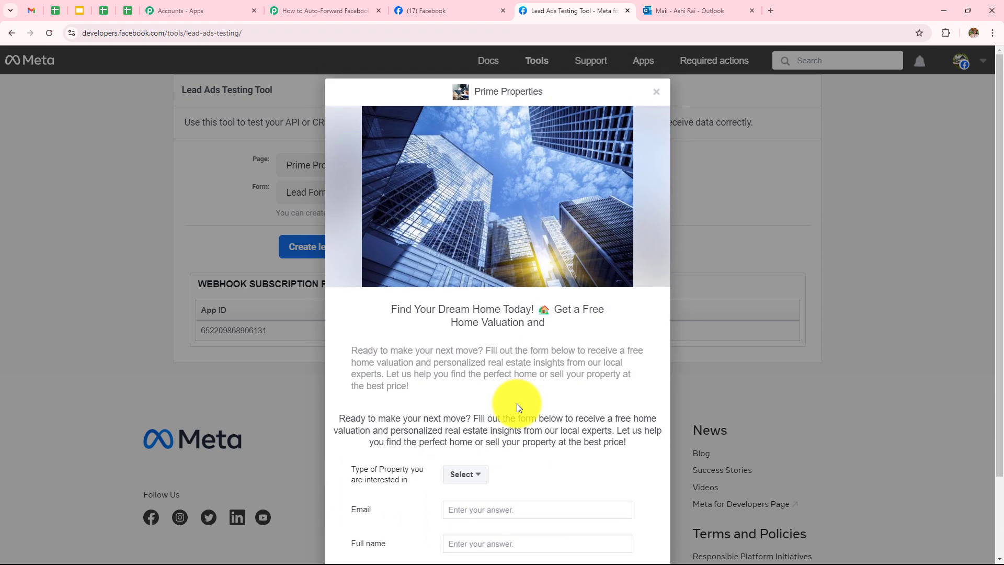
pyautogui.click(658, 92)
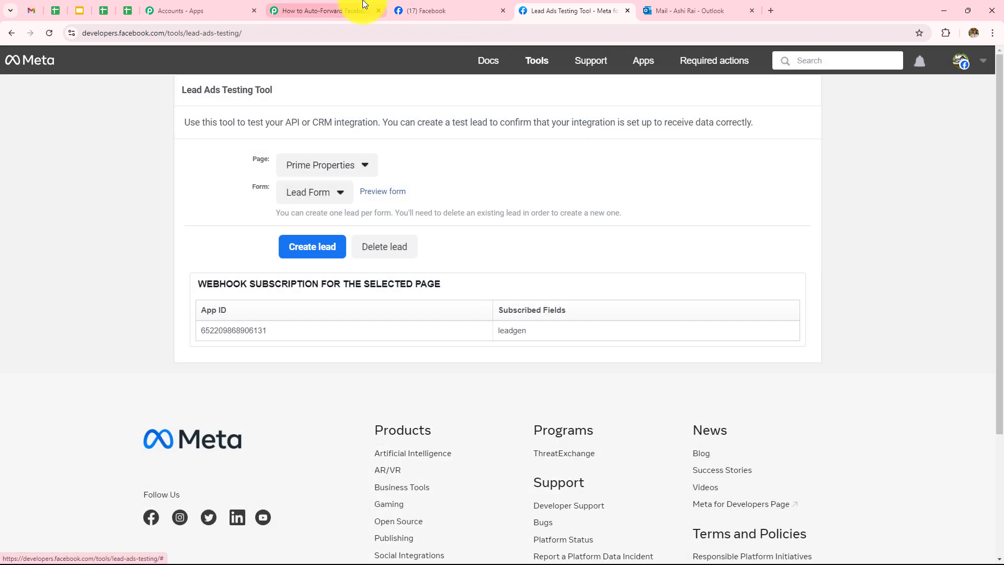
pyautogui.click(365, 9)
# Set the LeadGen Form to Lead Form and save, sending a test request that awaits the webhook
pyautogui.click(264, 334)
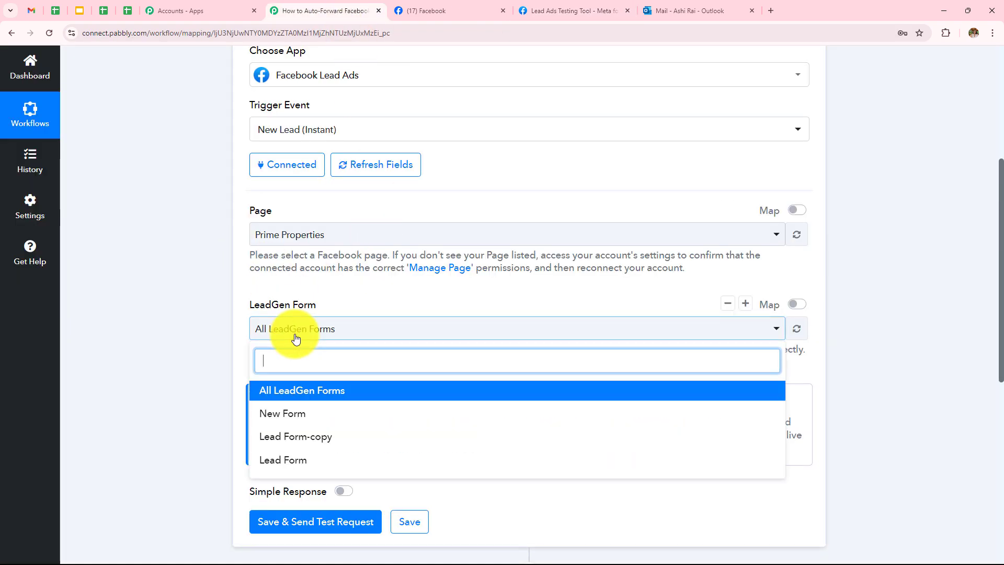
pyautogui.click(272, 464)
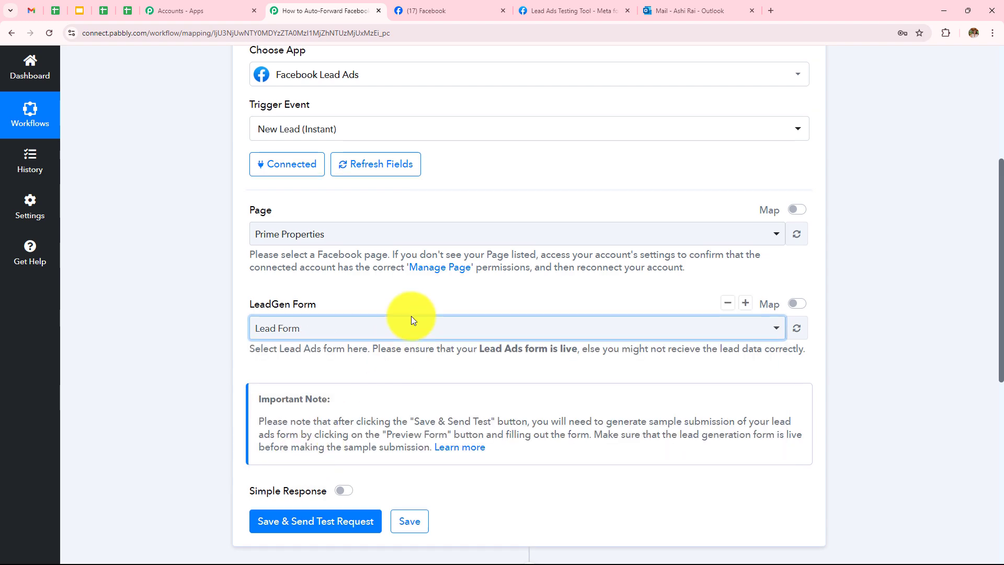
pyautogui.scroll(-3, 411, 316)
pyautogui.click(320, 376)
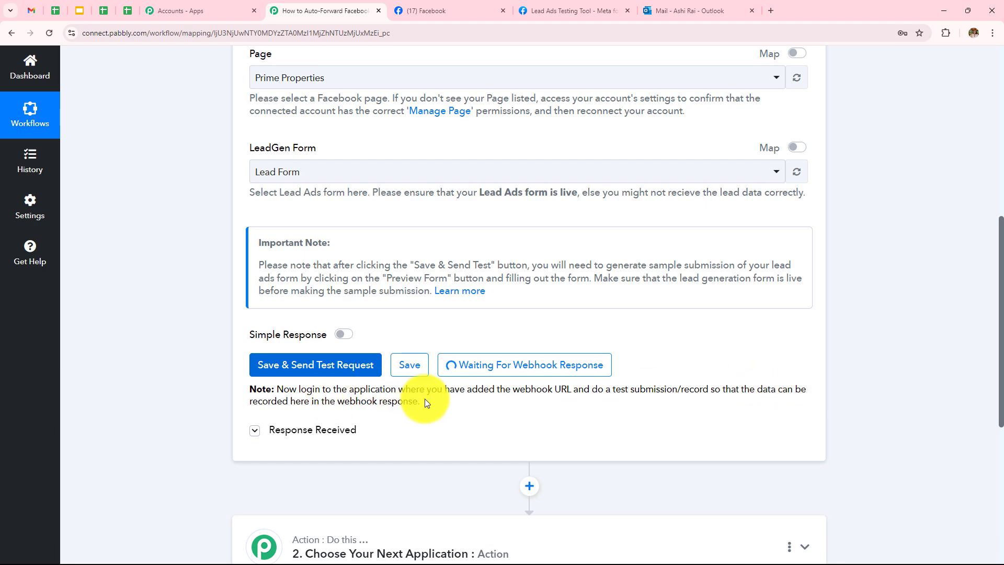
pyautogui.scroll(-2, 478, 349)
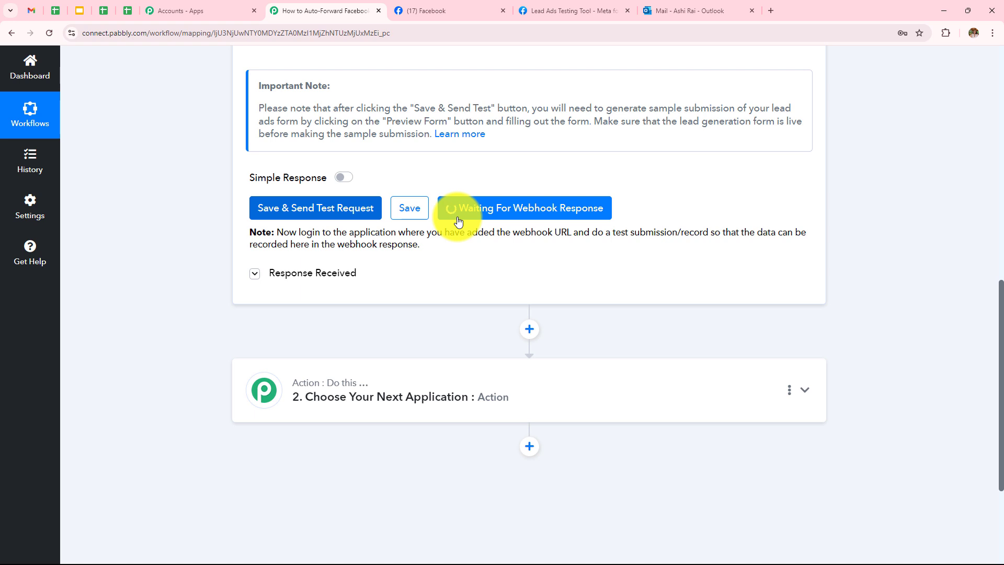
# Fill the Prime Properties Lead Form with Rental Property and sample contact details, then submit it
pyautogui.click(528, 11)
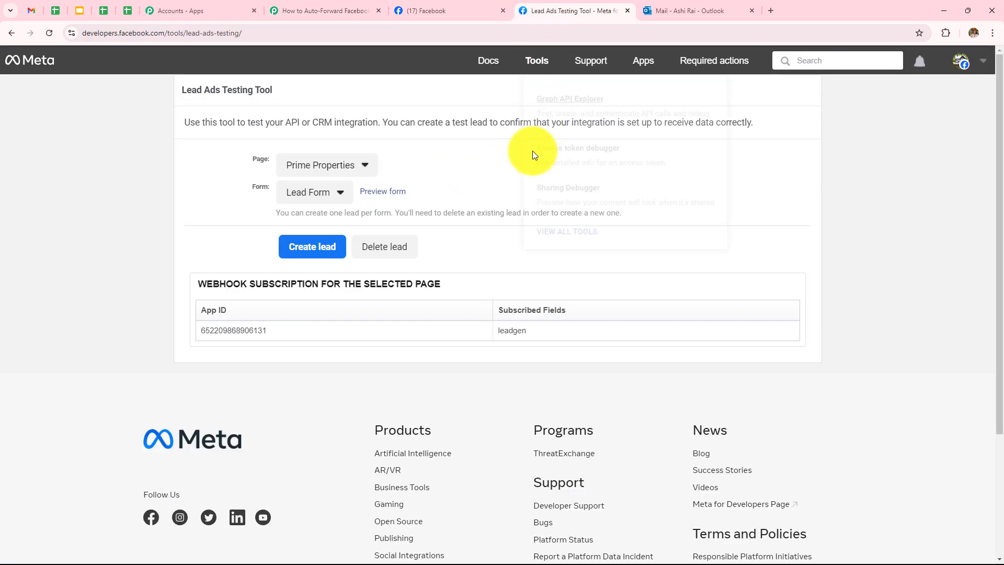
pyautogui.click(373, 197)
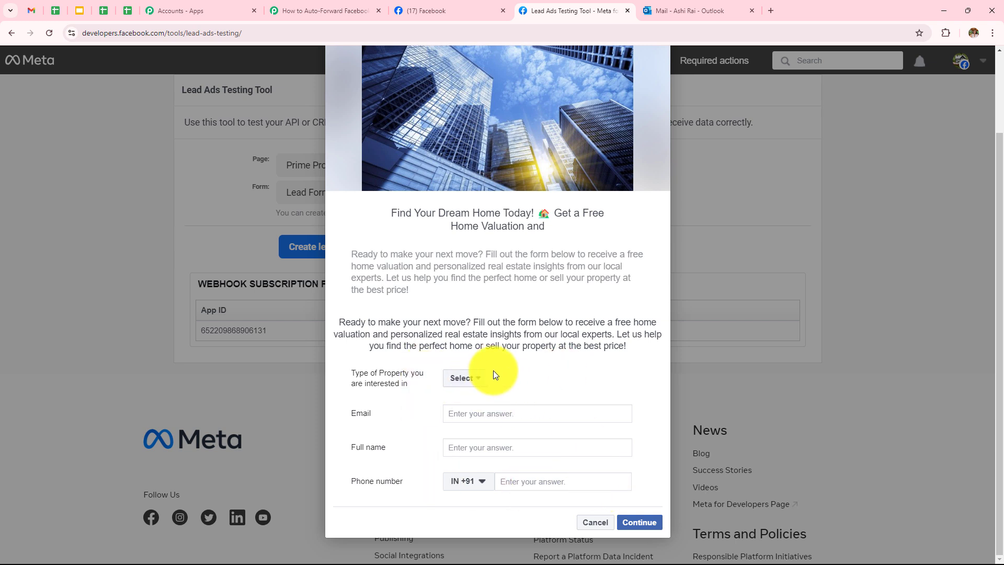
pyautogui.click(464, 379)
pyautogui.click(511, 399)
pyautogui.click(487, 413)
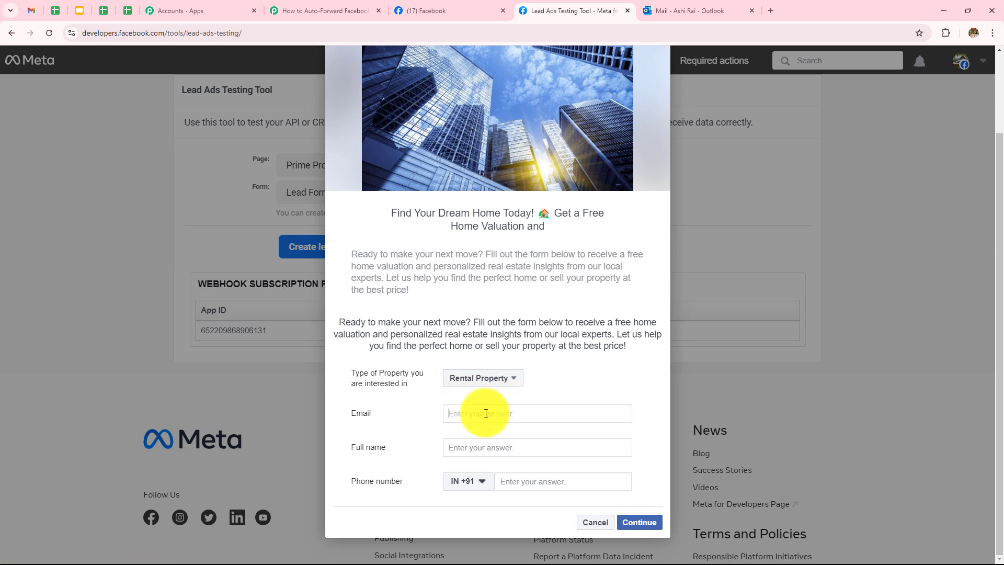
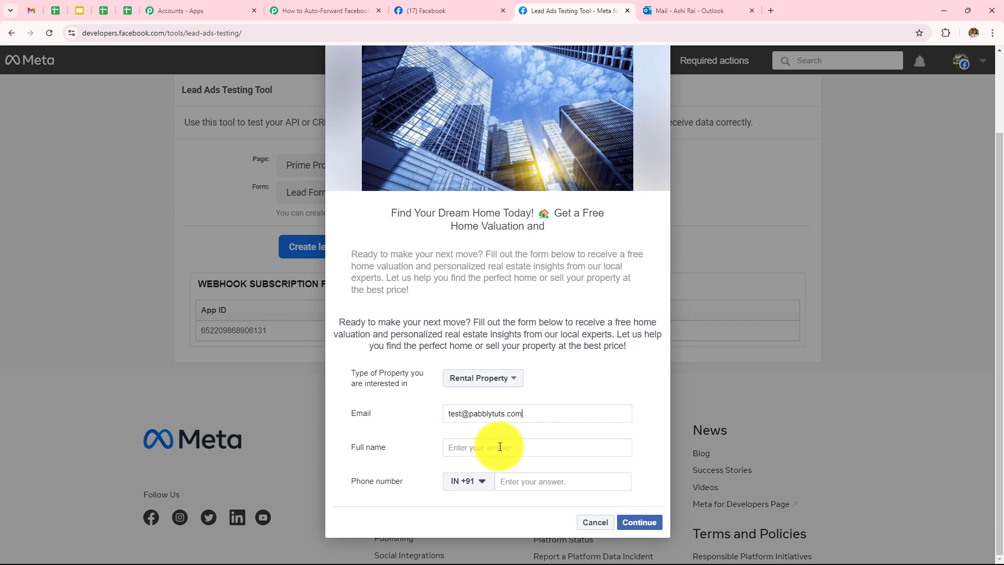
pyautogui.write('Te')
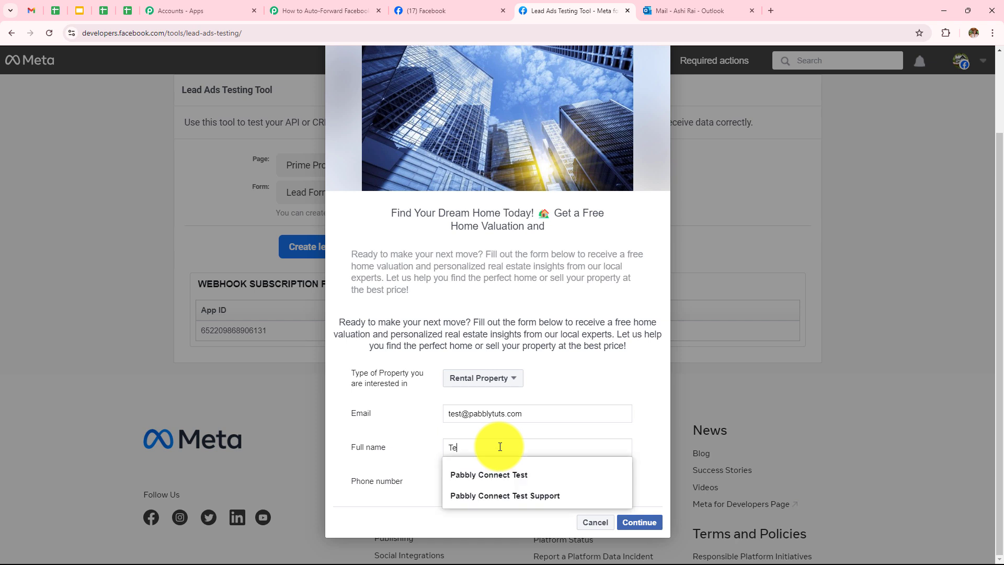
pyautogui.write('st User')
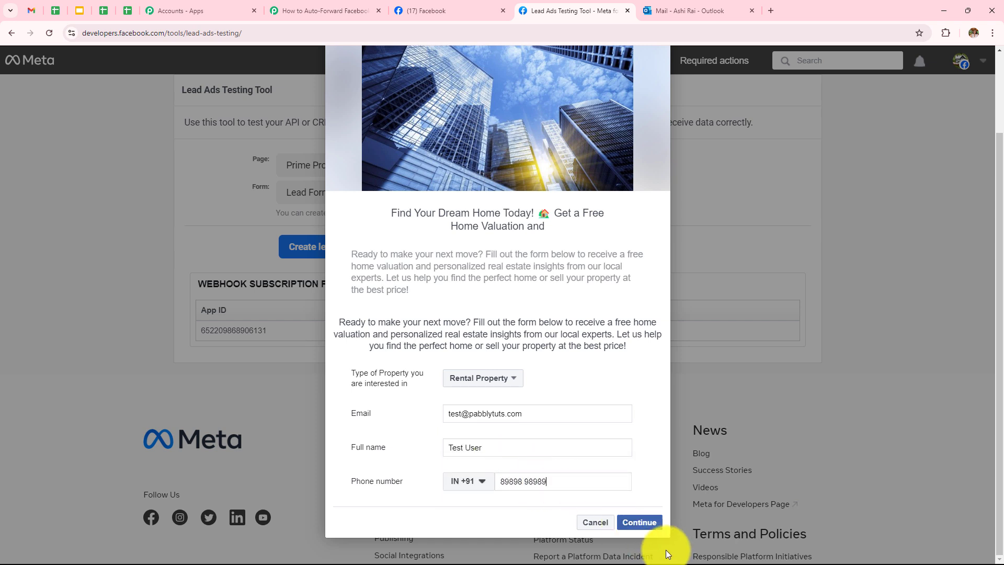
pyautogui.click(644, 522)
pyautogui.click(654, 400)
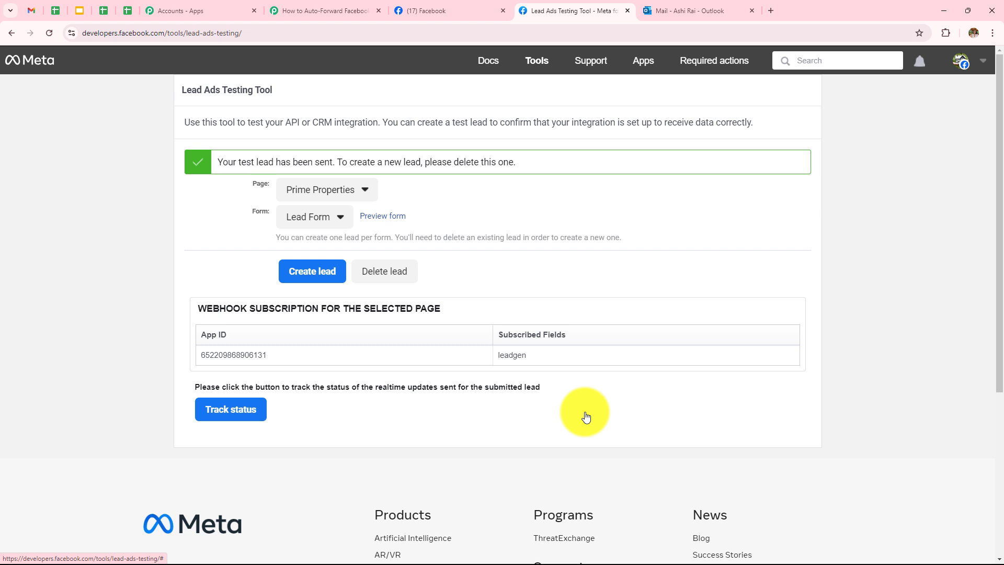
pyautogui.click(309, 10)
pyautogui.scroll(-2, 470, 251)
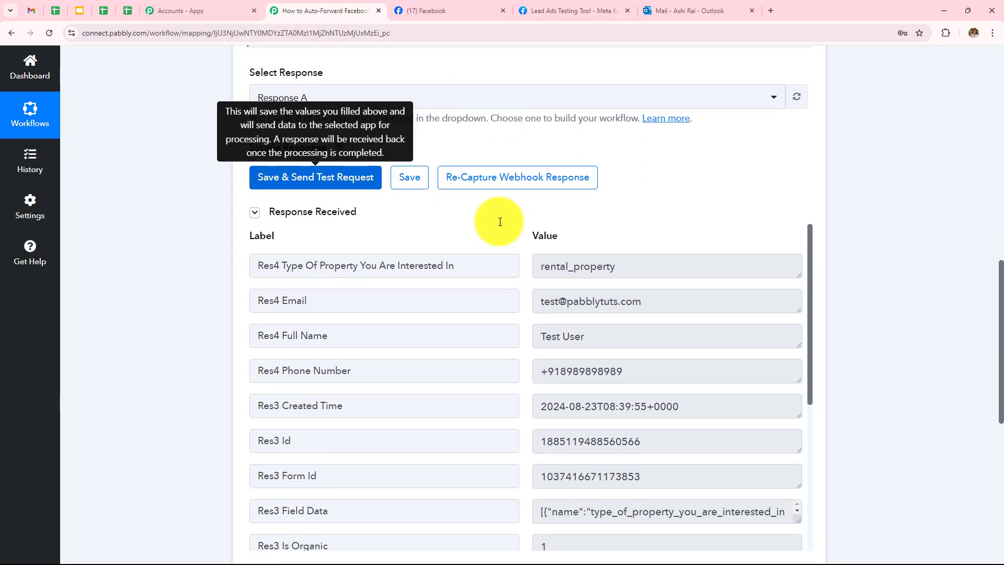
pyautogui.scroll(-2, 738, 169)
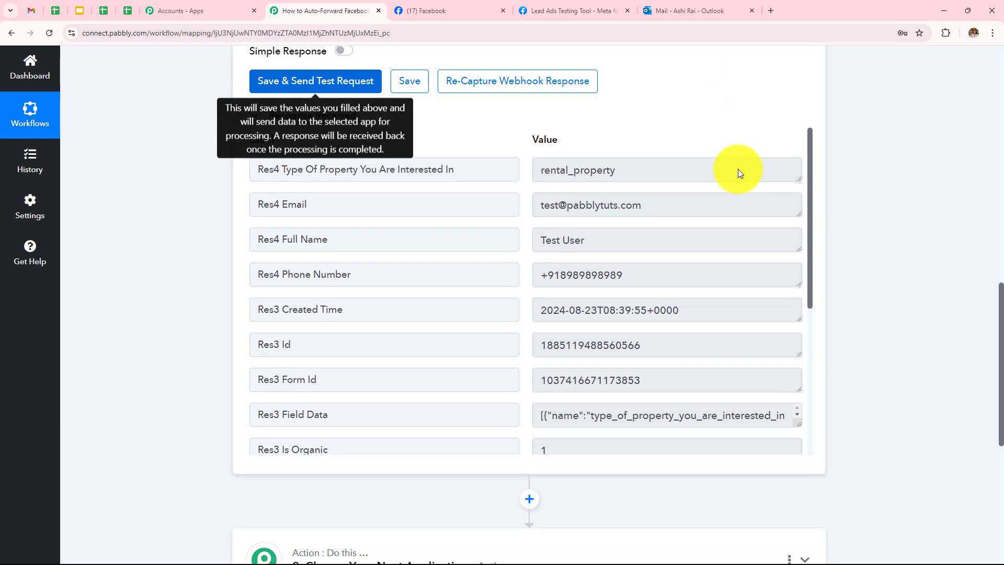
pyautogui.moveTo(612, 224); pyautogui.dragTo(455, 226)
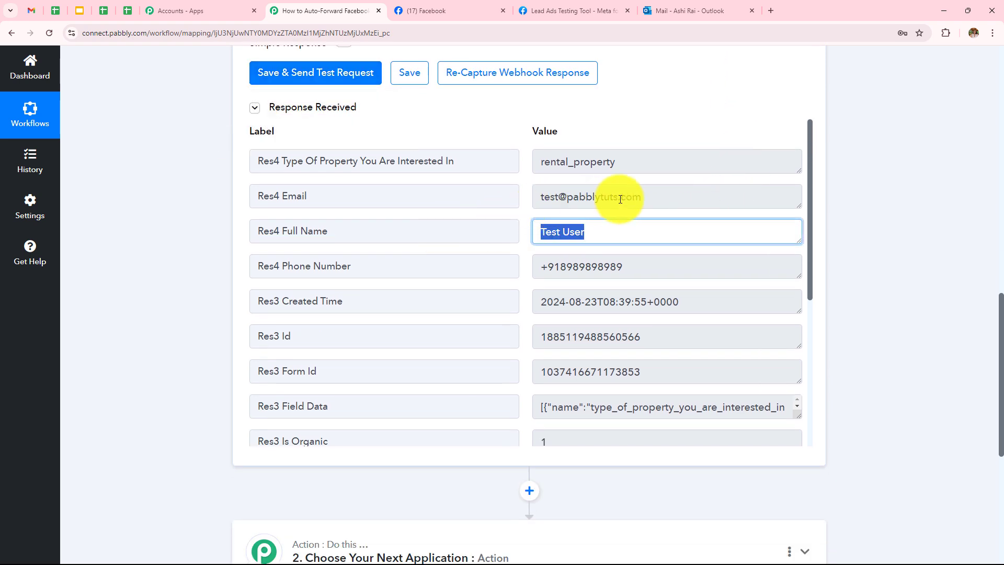
pyautogui.moveTo(646, 198); pyautogui.dragTo(514, 197)
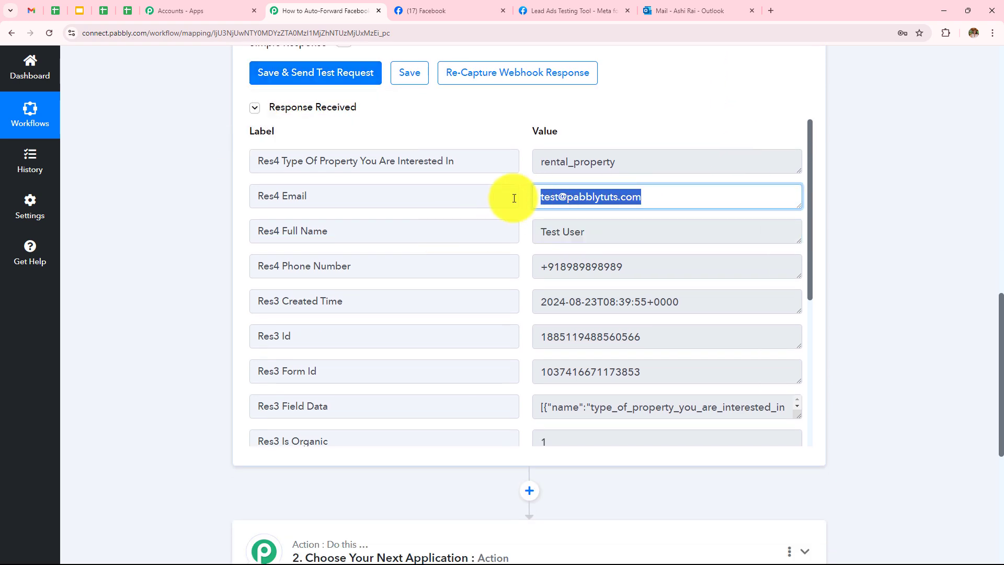
pyautogui.click(629, 161)
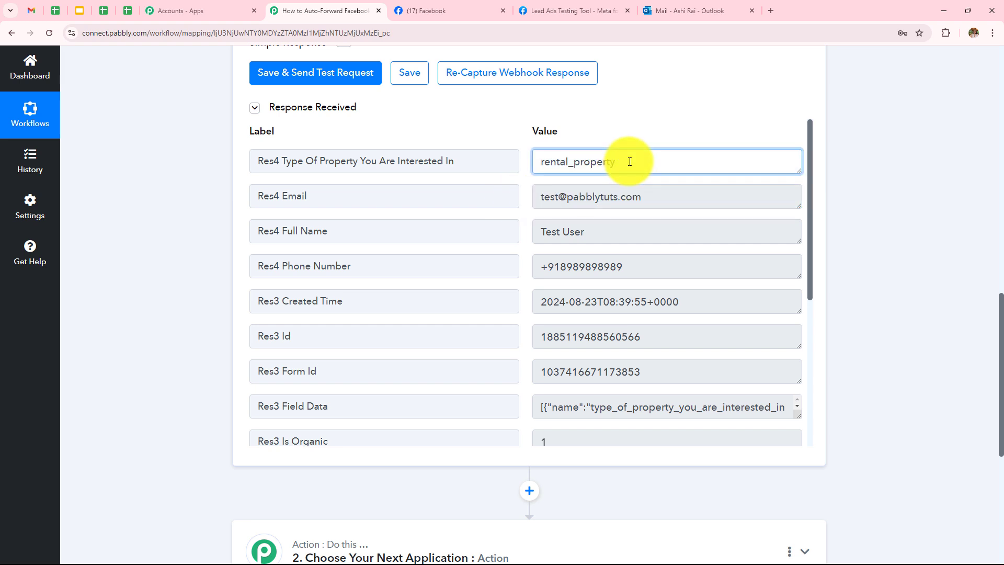
pyautogui.moveTo(627, 161); pyautogui.dragTo(560, 162)
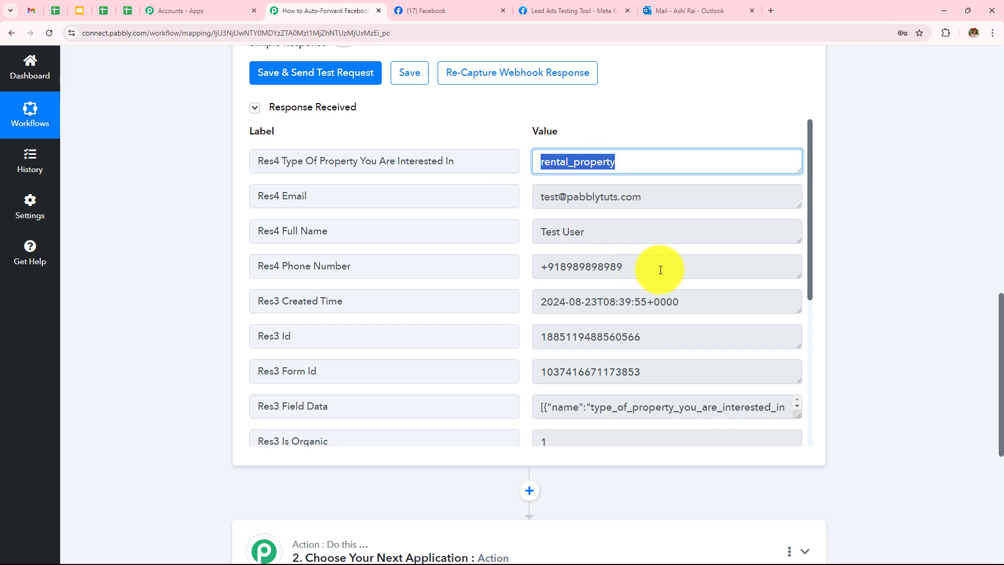
pyautogui.moveTo(661, 270); pyautogui.dragTo(502, 273)
pyautogui.click(840, 213)
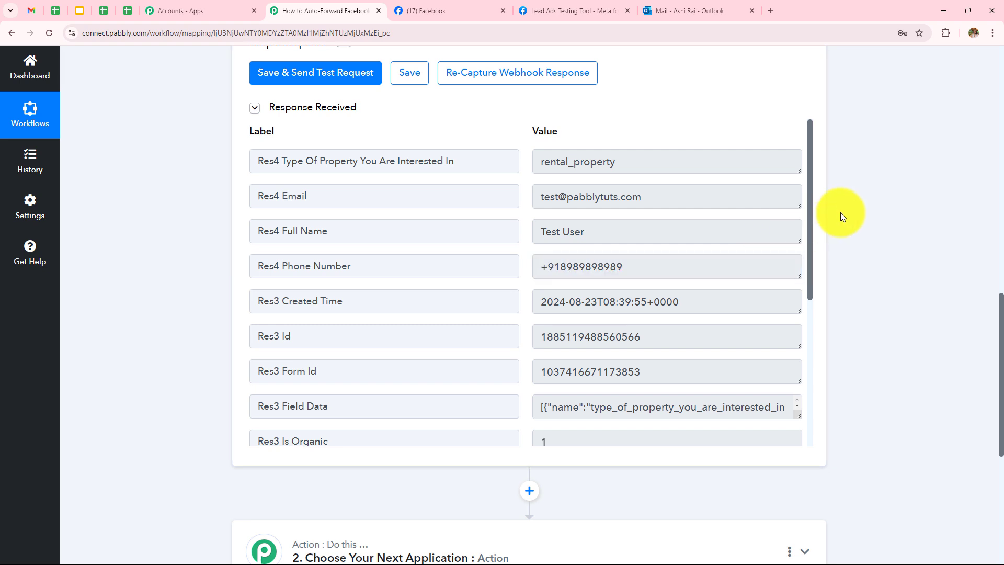
pyautogui.scroll(-3, 840, 212)
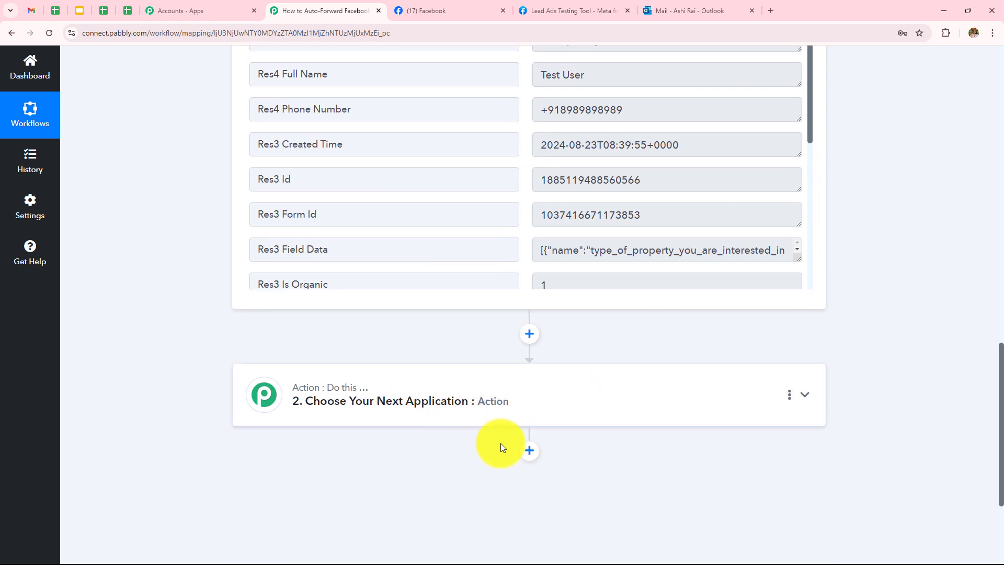
pyautogui.scroll(2, 549, 415)
pyautogui.scroll(2, 551, 415)
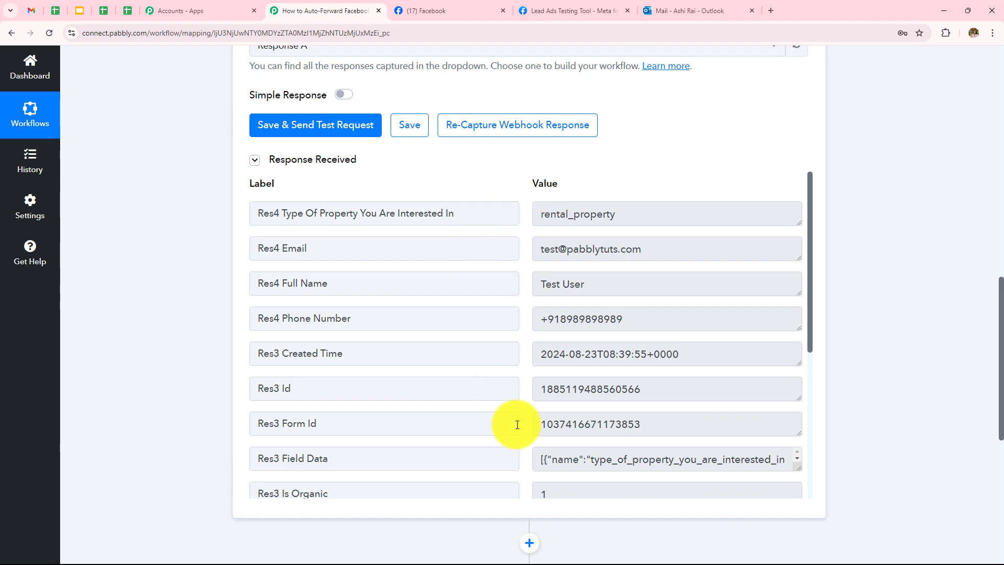
pyautogui.scroll(-3, 648, 264)
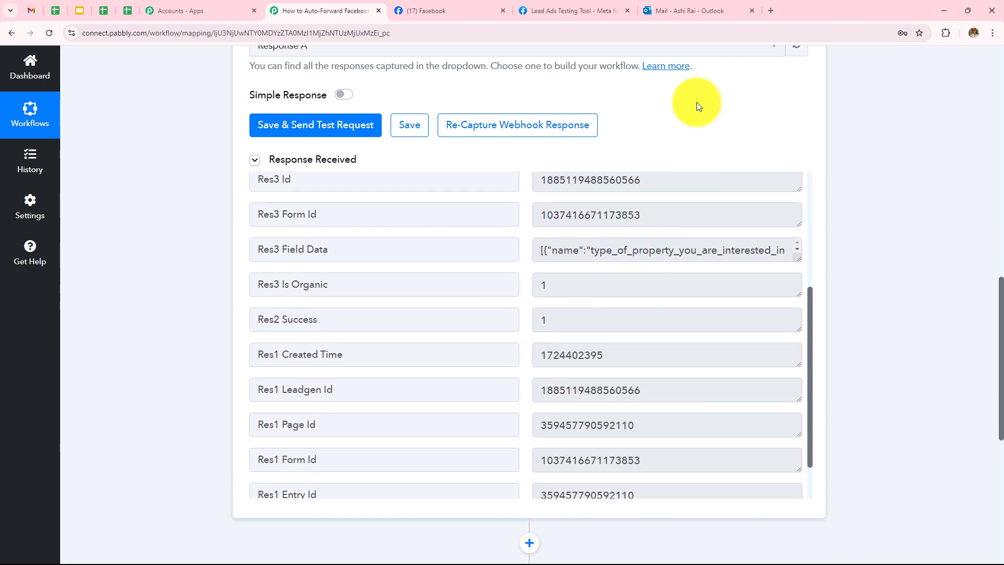
pyautogui.scroll(-4, 576, 314)
# Search 'Micr', choose Microsoft Office 365 as the action app, and select the Send Mail event
pyautogui.click(460, 395)
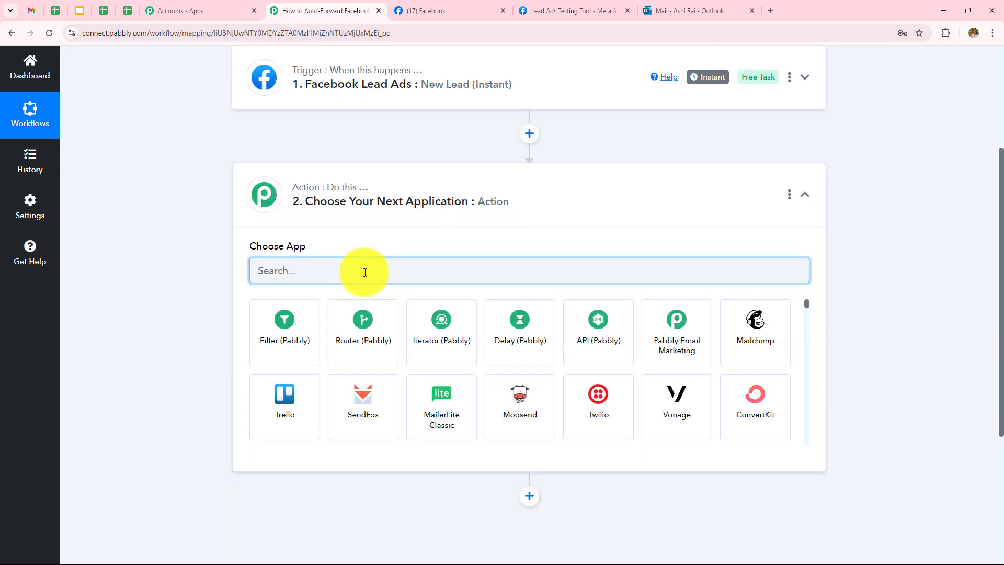
pyautogui.write('Micr')
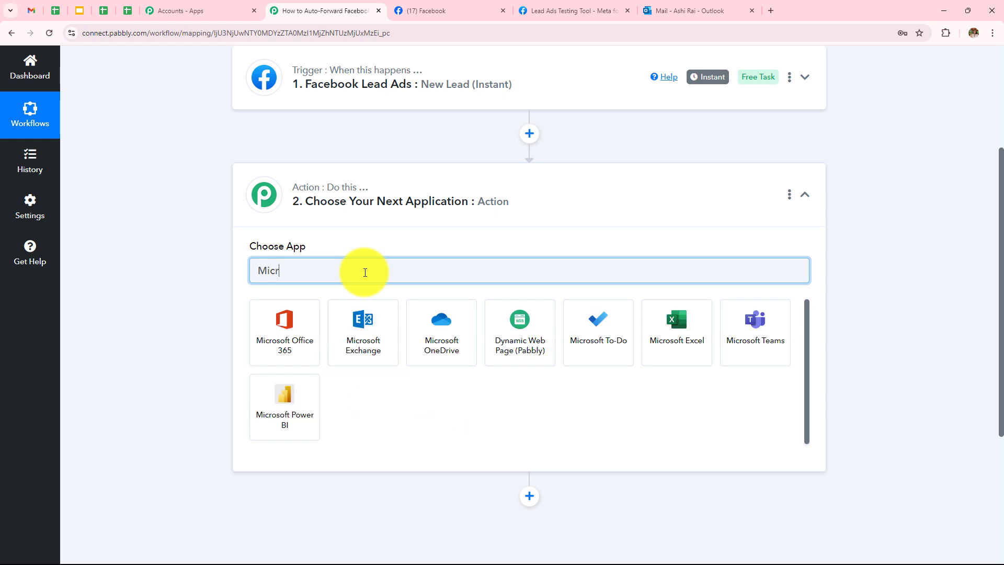
pyautogui.click(267, 345)
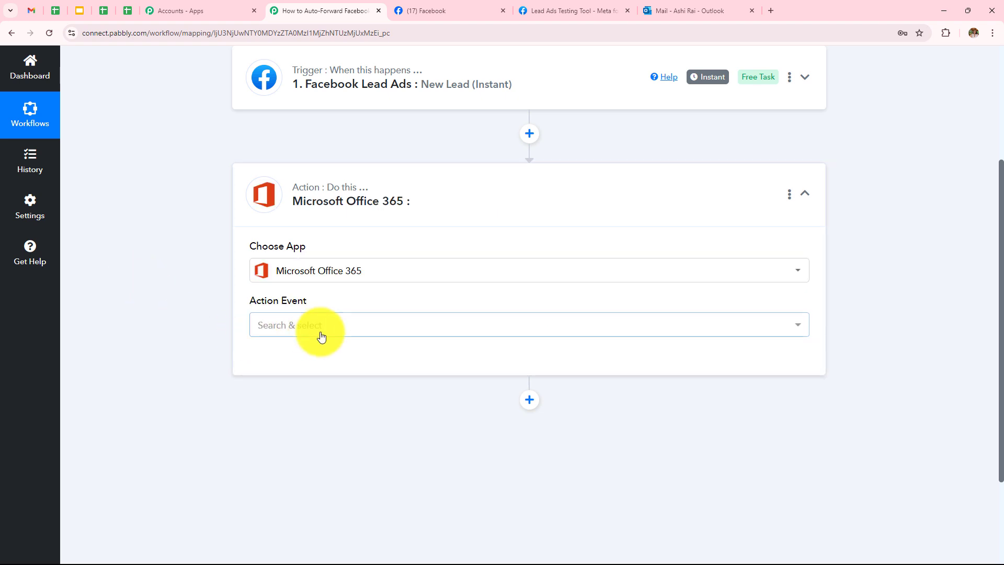
pyautogui.click(319, 335)
pyautogui.scroll(-10, 323, 226)
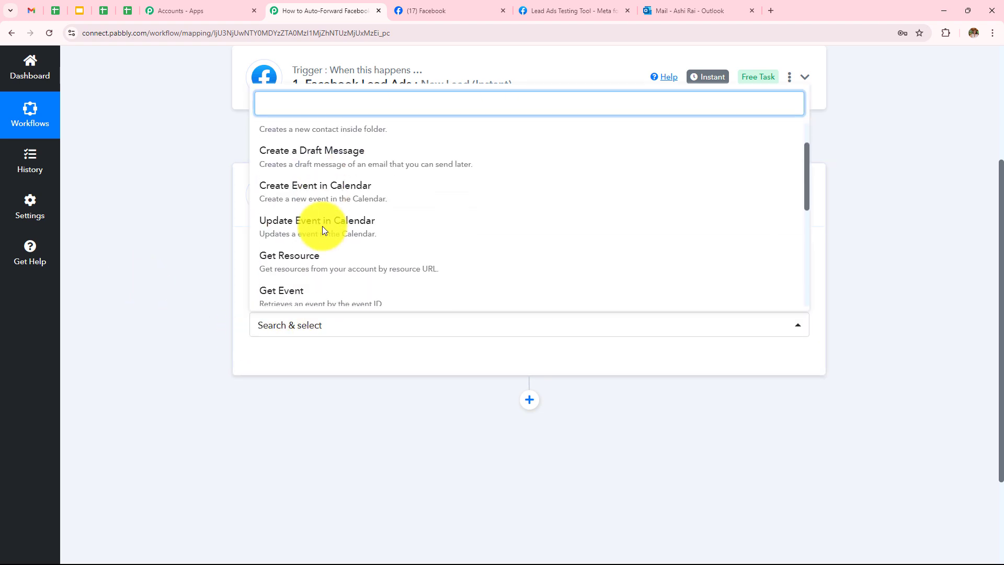
pyautogui.click(315, 218)
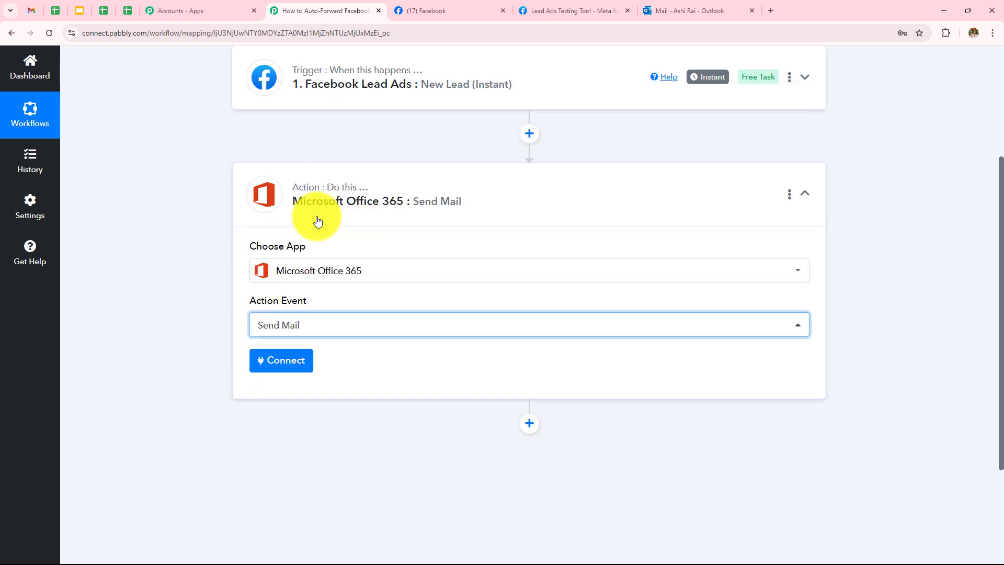
# Add a new Microsoft Office 365 connection and accept the requested permissions
pyautogui.click(285, 361)
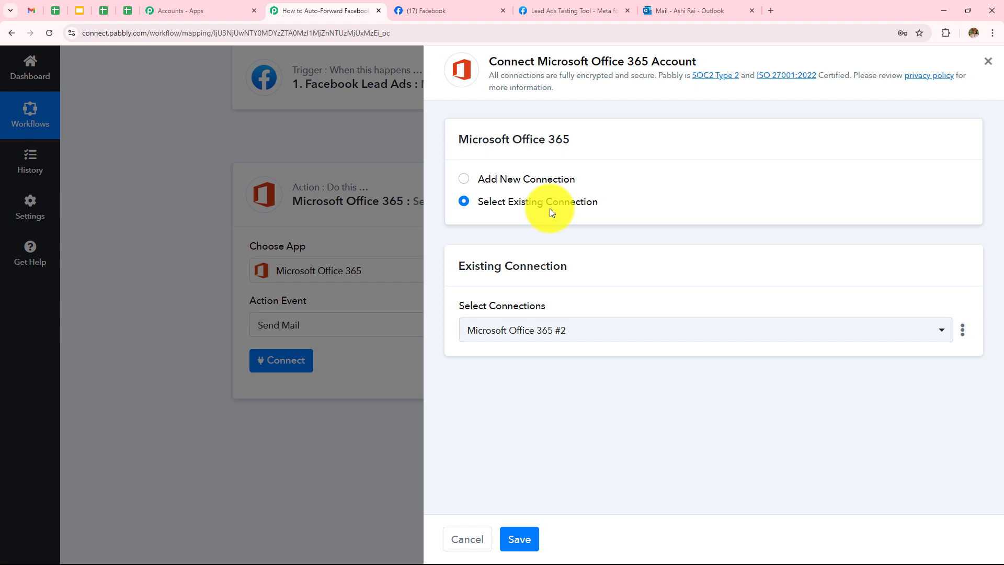
pyautogui.click(464, 181)
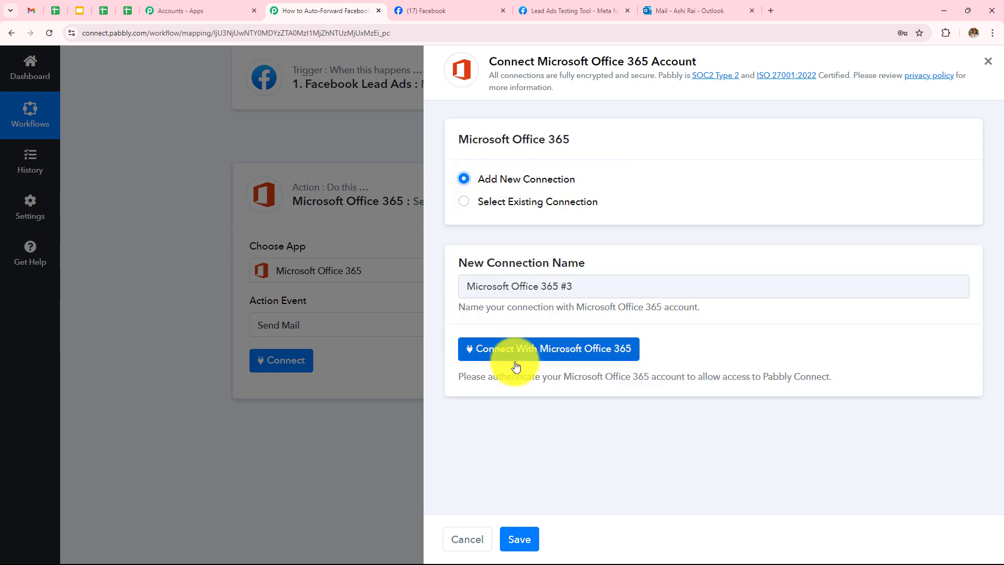
pyautogui.click(605, 350)
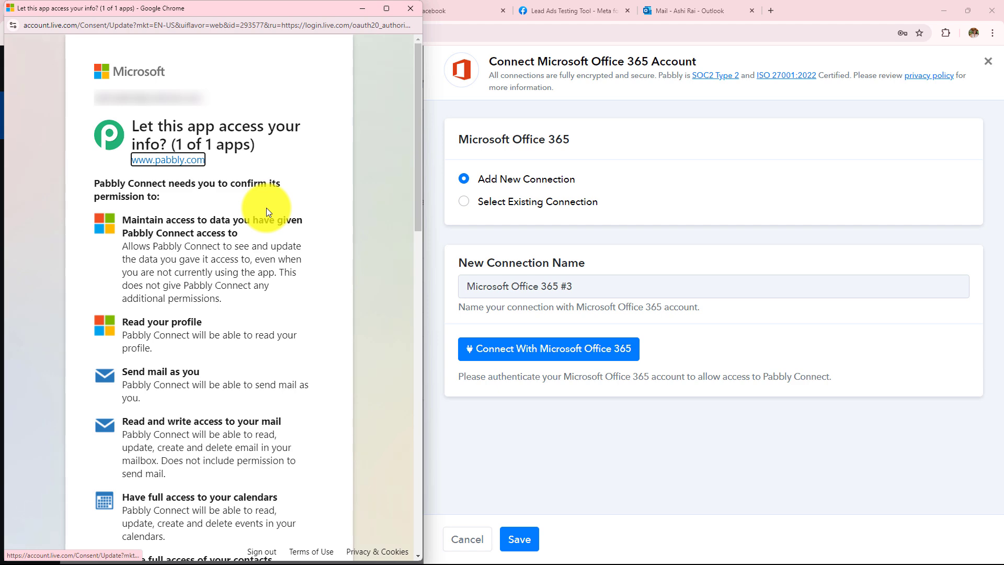
pyautogui.scroll(-15, 328, 212)
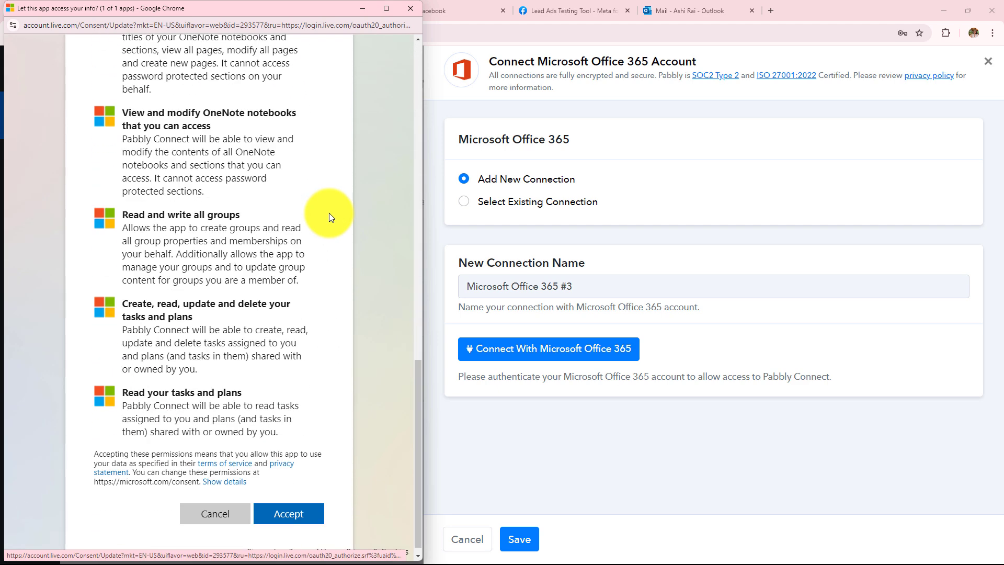
pyautogui.click(290, 516)
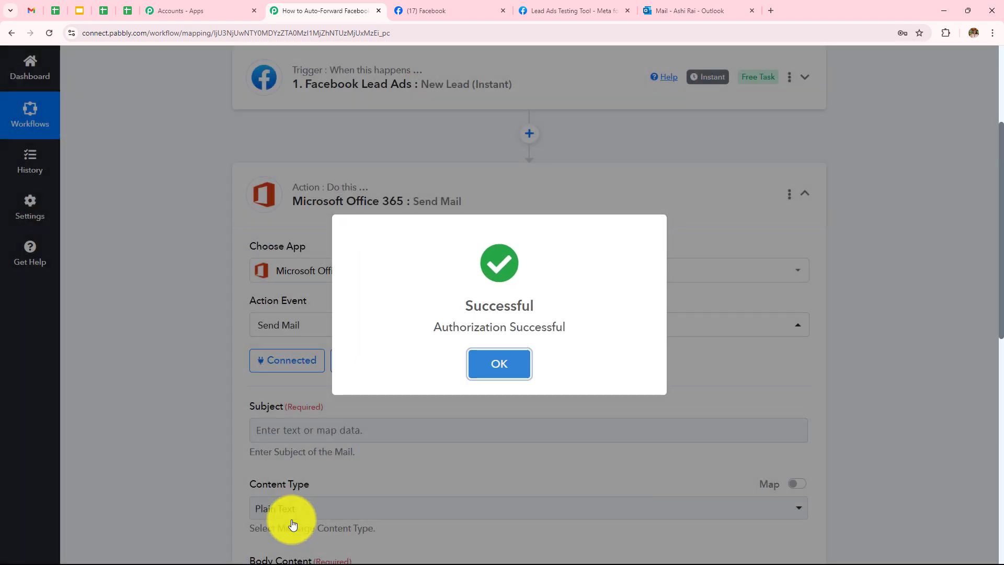
pyautogui.click(293, 524)
pyautogui.scroll(-1, 395, 444)
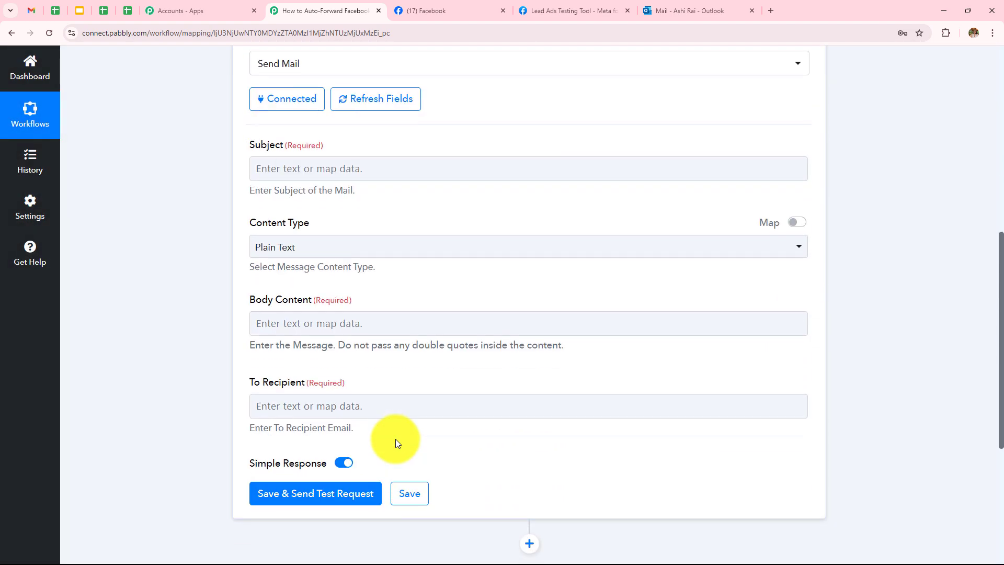
# Enter 'New Lead Received from Facebook Lead Ads' as the Send Mail subject
pyautogui.scroll(2, 395, 438)
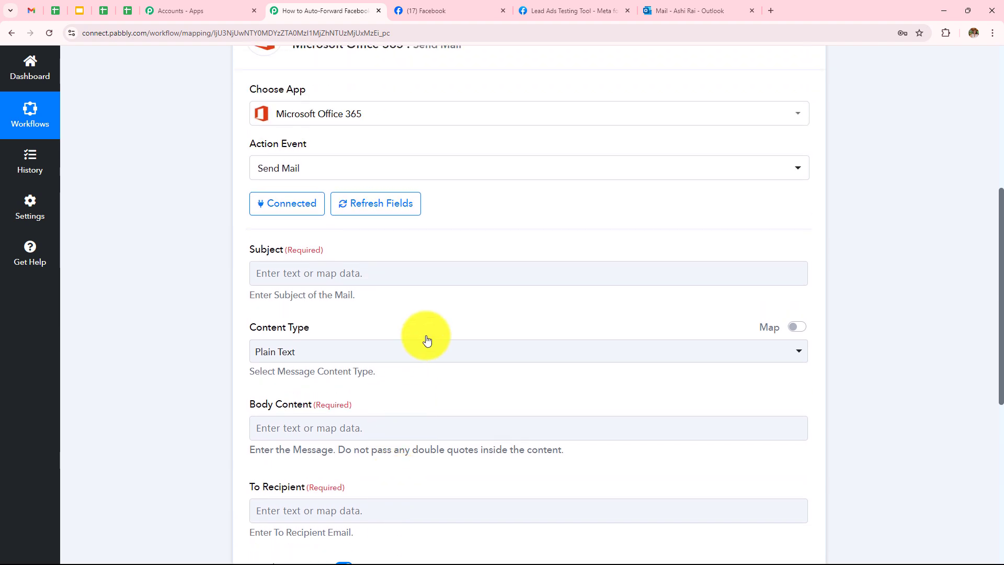
pyautogui.click(465, 275)
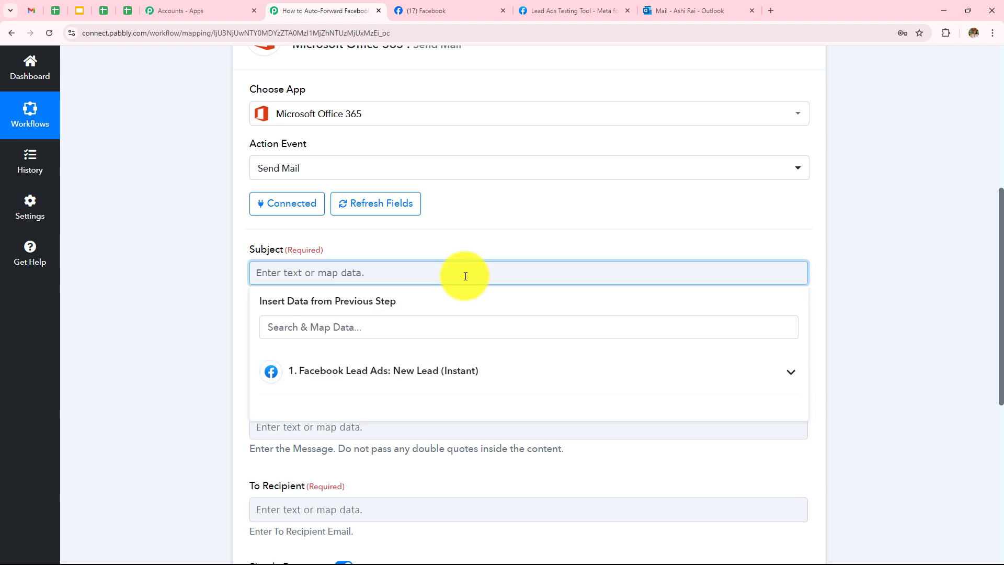
pyautogui.write('New Lead Received from Fac')
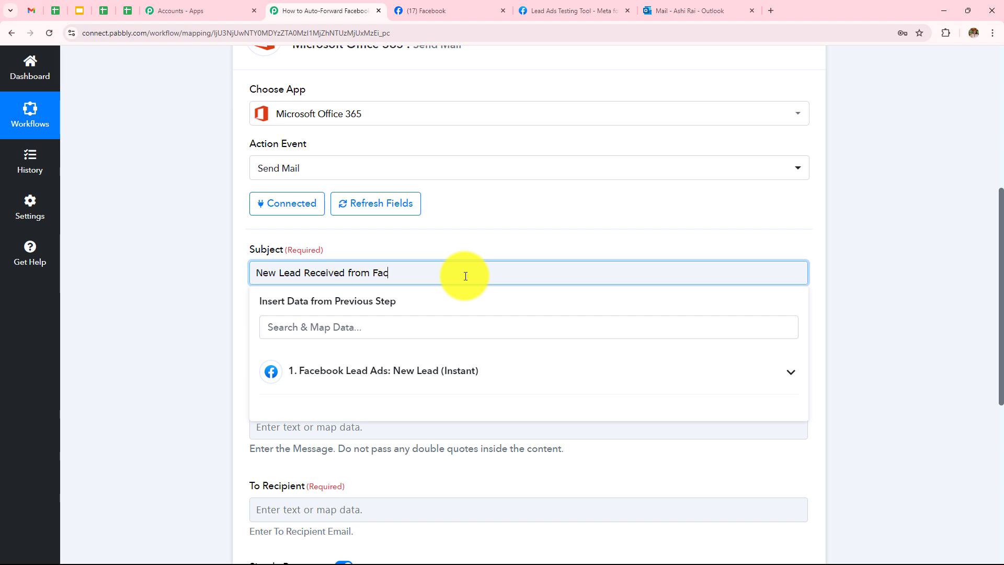
pyautogui.write('ebook Lead Ads')
pyautogui.click(202, 284)
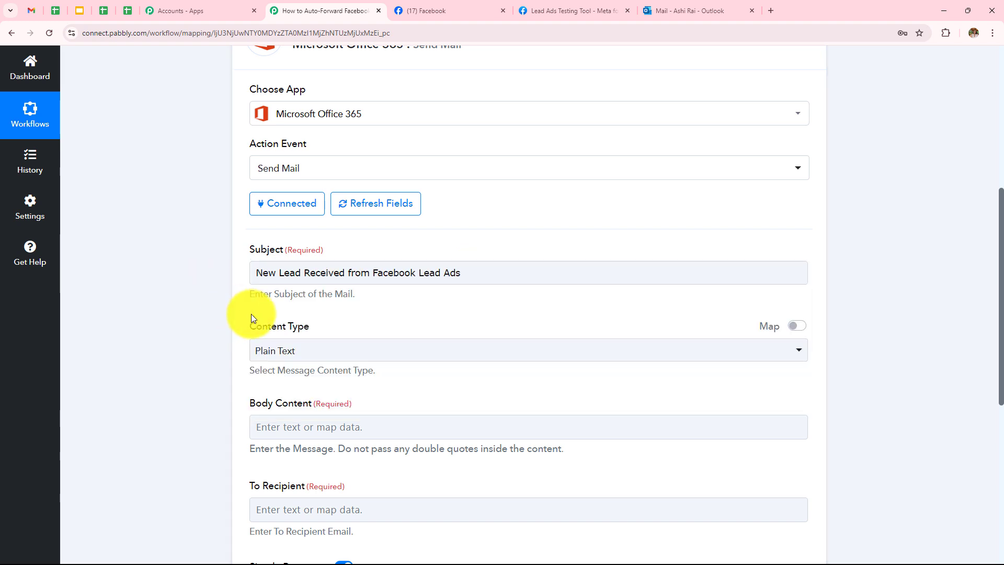
pyautogui.moveTo(279, 334); pyautogui.dragTo(316, 342)
pyautogui.click(316, 343)
pyautogui.scroll(-1, 317, 291)
pyautogui.scroll(1, 315, 293)
pyautogui.scroll(-4, 331, 365)
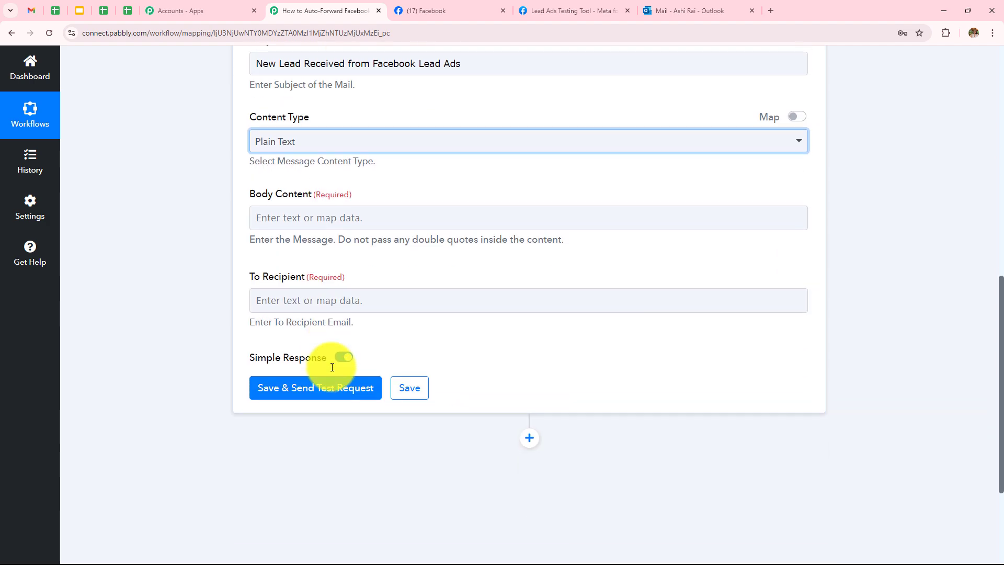
# Start the body with 'Hello' and 'We have received new lead from facebook lead ads. Here are the details of the Lead:'
pyautogui.moveTo(250, 197); pyautogui.dragTo(312, 197)
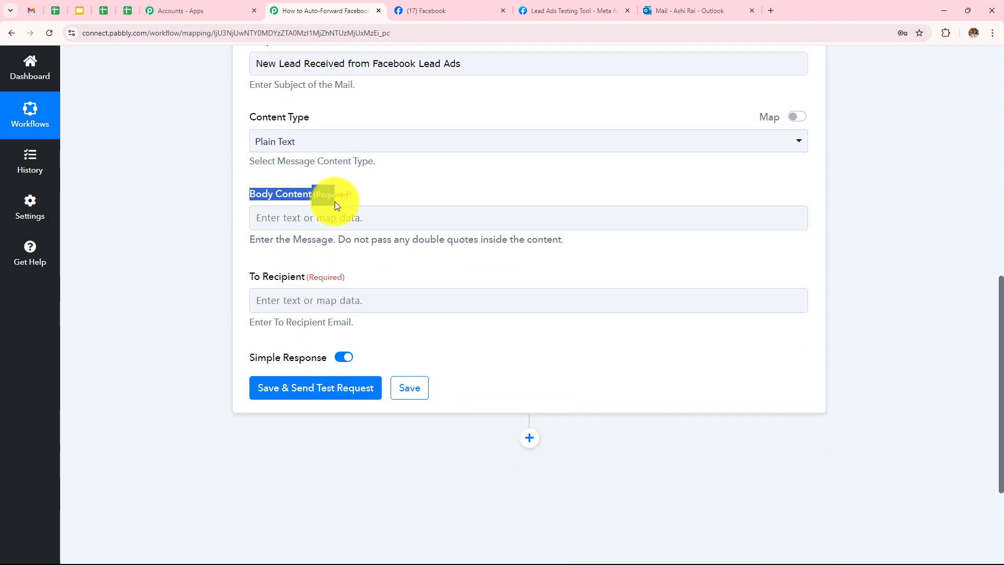
pyautogui.click(227, 217)
pyautogui.click(313, 217)
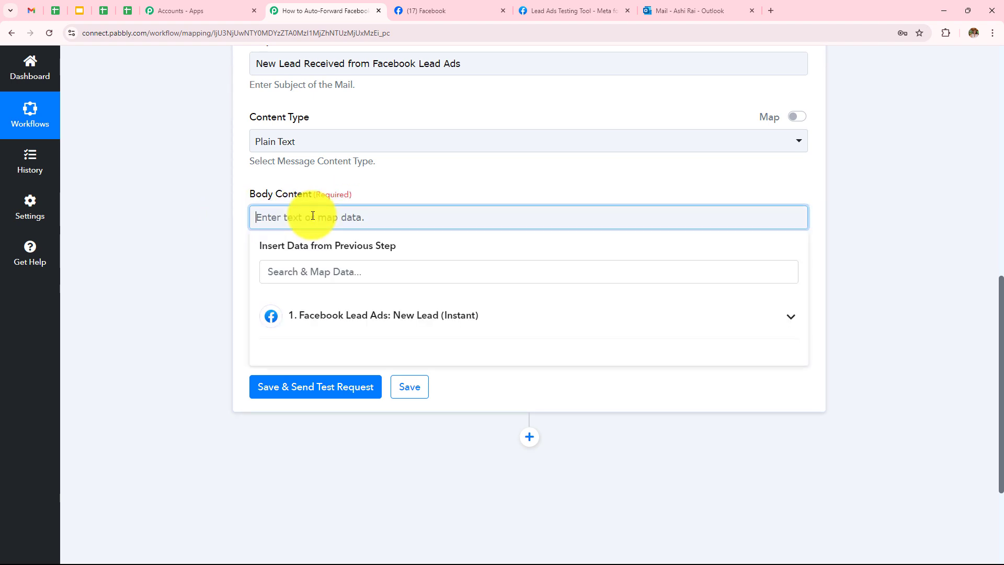
pyautogui.write('Hello')
pyautogui.press('Return')
pyautogui.press('Return')
pyautogui.write('We have received')
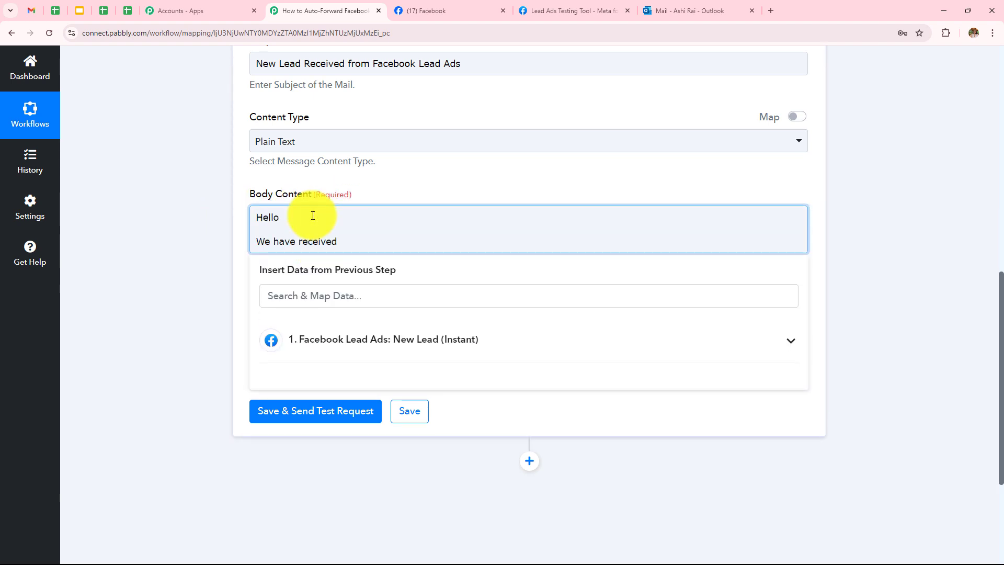
pyautogui.write(' new lead from facebook lead ads. Her')
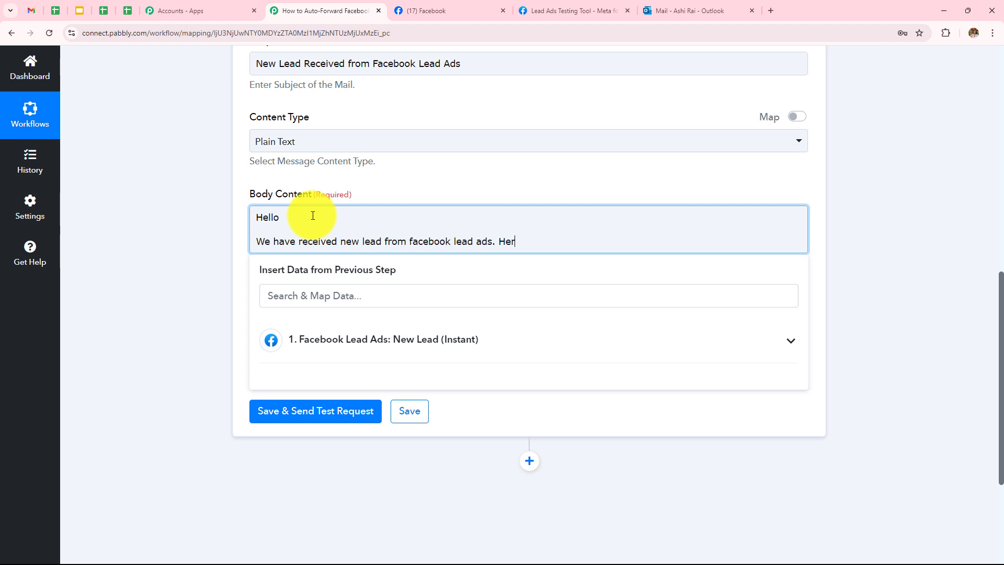
pyautogui.write('e are the details of the Lead:')
# Add the Name:, Email:, Phone: and Type of Property: label lines to the body
pyautogui.press('Return')
pyautogui.press('Return')
pyautogui.write('Name')
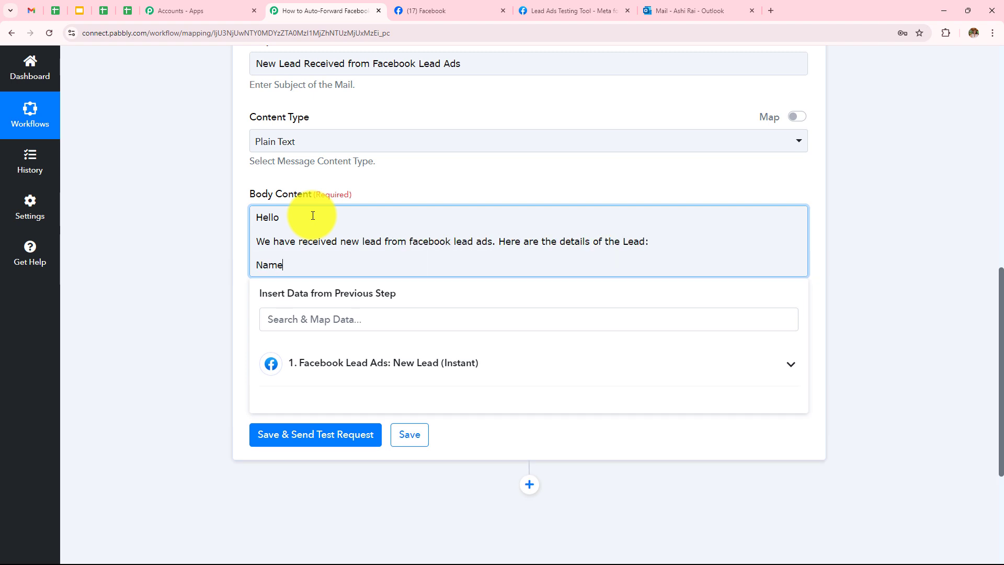
pyautogui.write(':')
pyautogui.press('Return')
pyautogui.write('Email:')
pyautogui.press('Return')
pyautogui.write('Phone:')
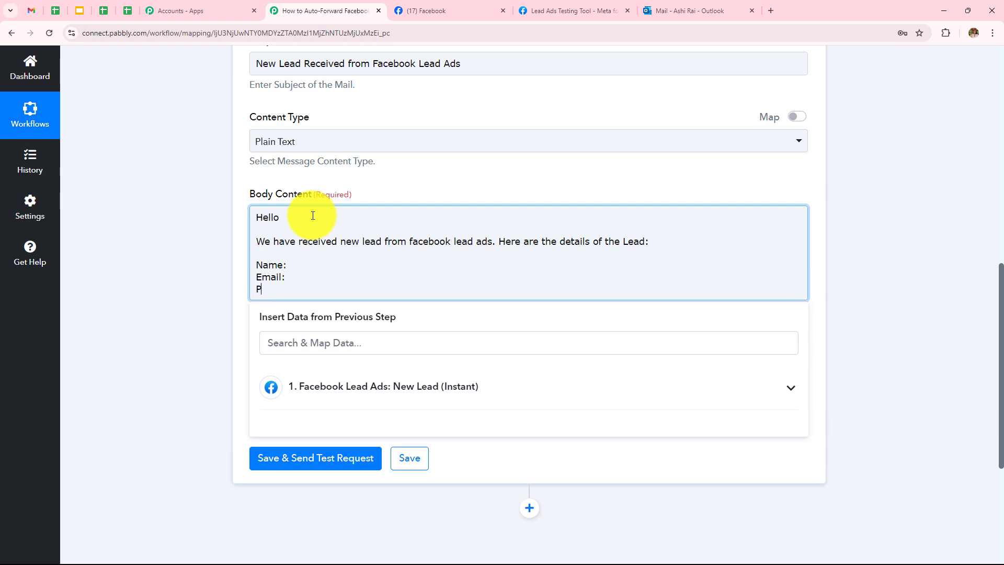
pyautogui.press('Return')
pyautogui.write('Type of Property:')
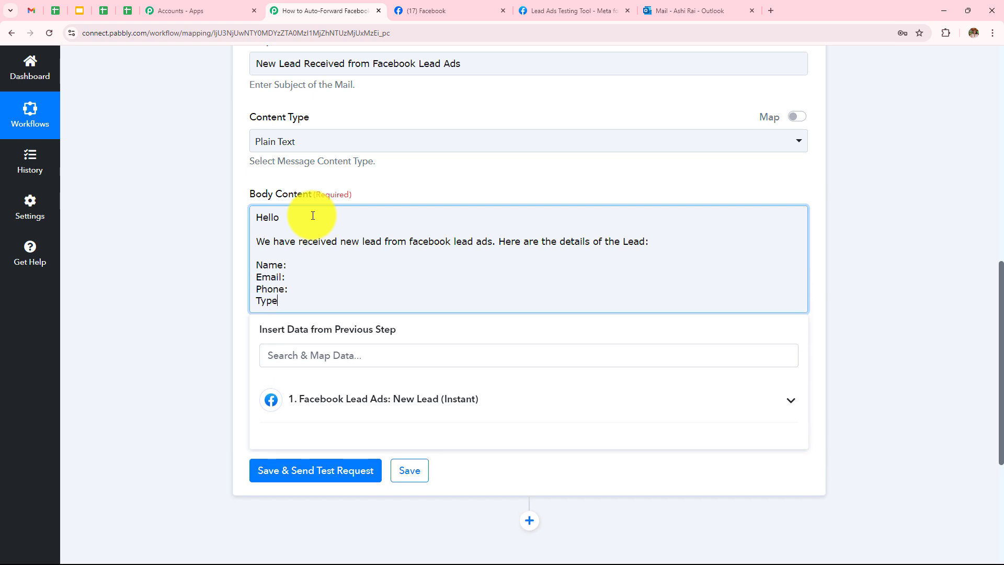
# End the body with the follow-up request and the 'Thanks, Regards' sign-off
pyautogui.press('Return')
pyautogui.press('Return')
pyautogui.write('Kindlu follow up with this lead')
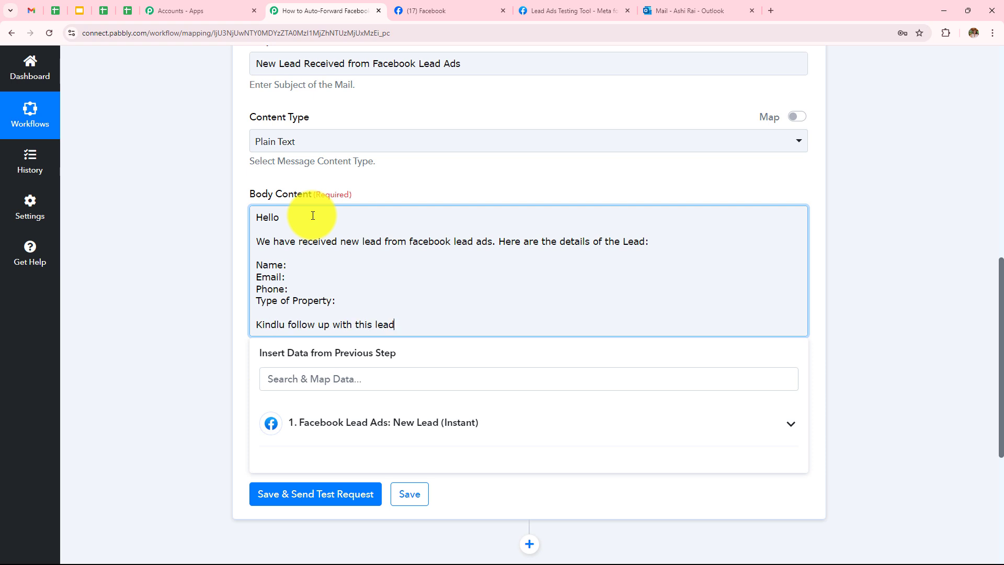
pyautogui.write(' as soon as possible.')
pyautogui.press('Return')
pyautogui.write('Thanks,')
pyautogui.press('Return')
pyautogui.write('Regards')
# Select the body text to review it, then place the cursor after Name:
pyautogui.moveTo(256, 217); pyautogui.dragTo(288, 253)
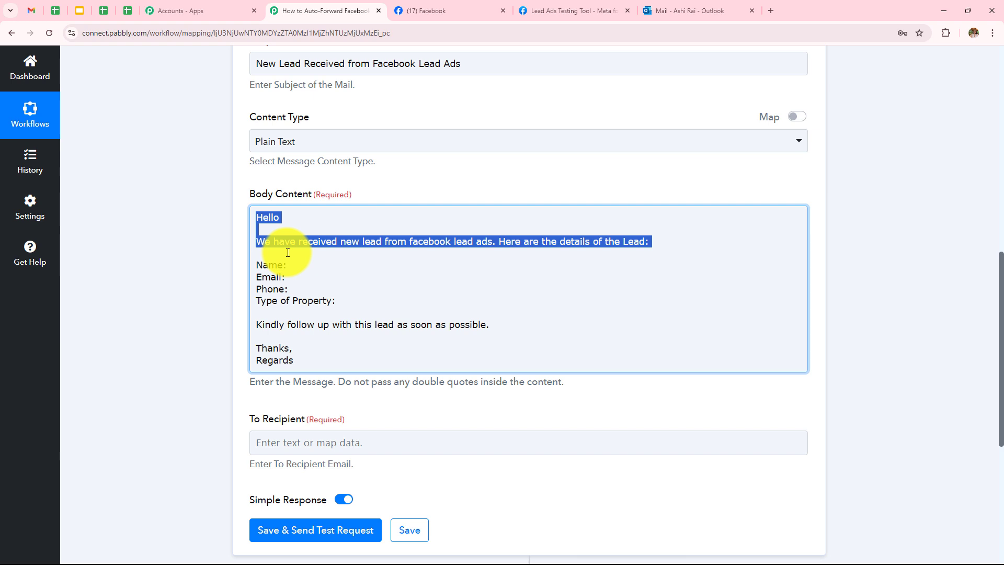
pyautogui.moveTo(288, 252); pyautogui.dragTo(368, 369)
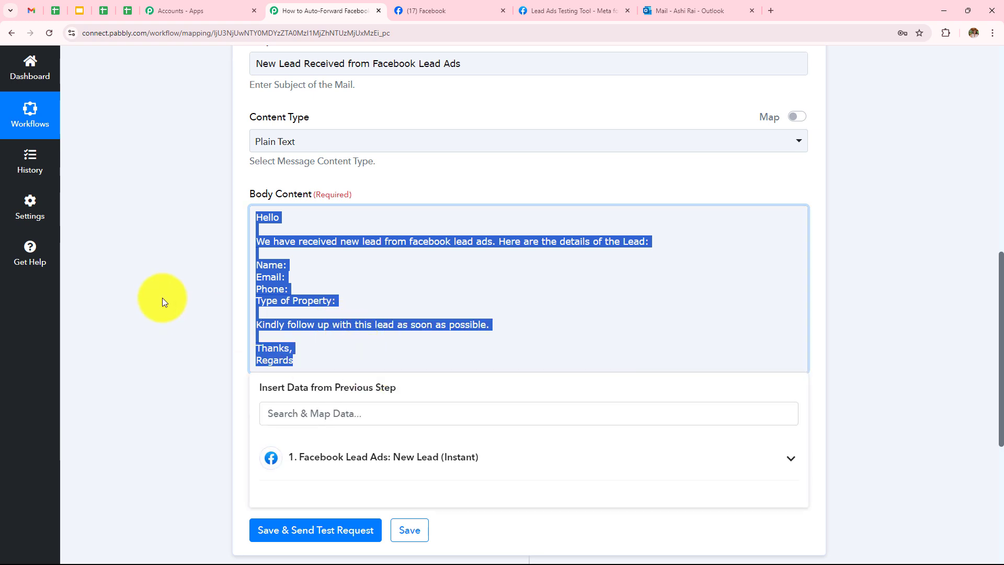
pyautogui.click(162, 297)
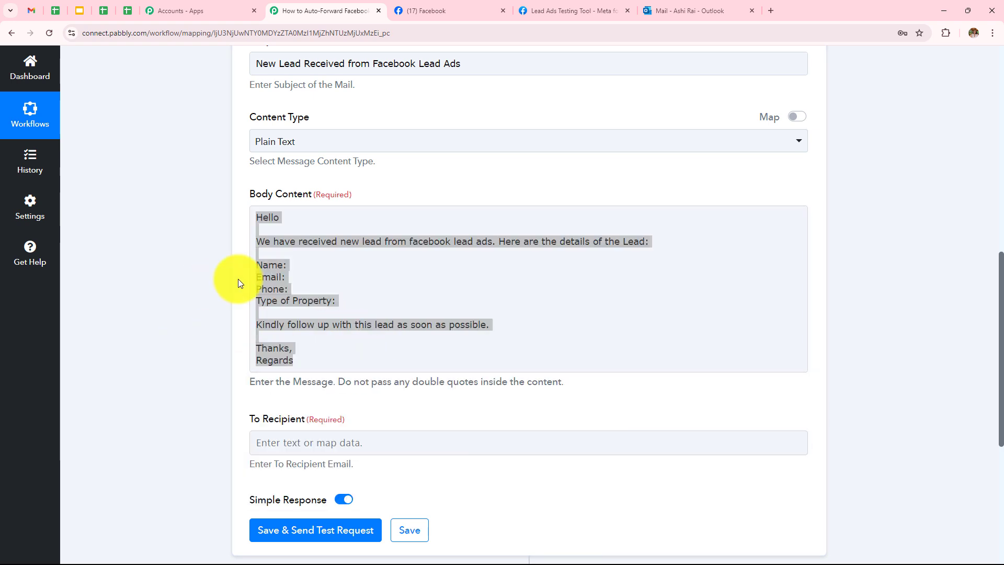
pyautogui.click(297, 267)
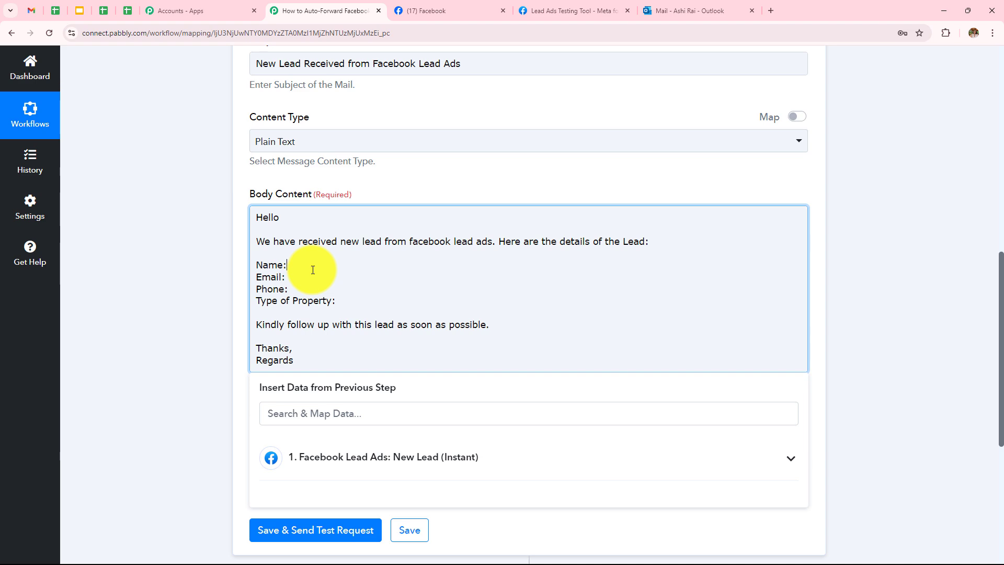
pyautogui.scroll(10, 313, 270)
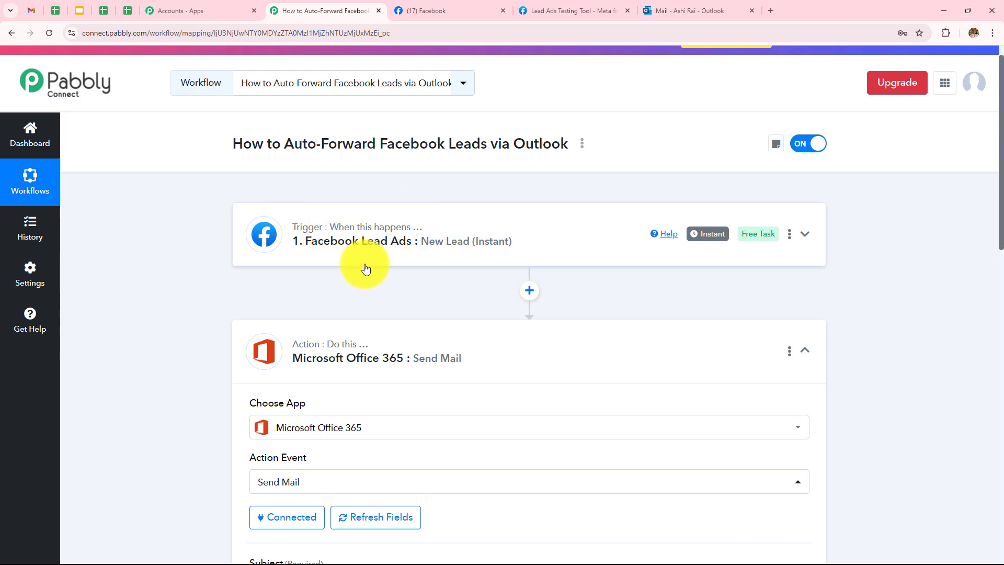
# Expand the Facebook Lead Ads trigger's lead data, then the Office 365 Send Mail form
pyautogui.scroll(-2, 477, 262)
pyautogui.click(425, 138)
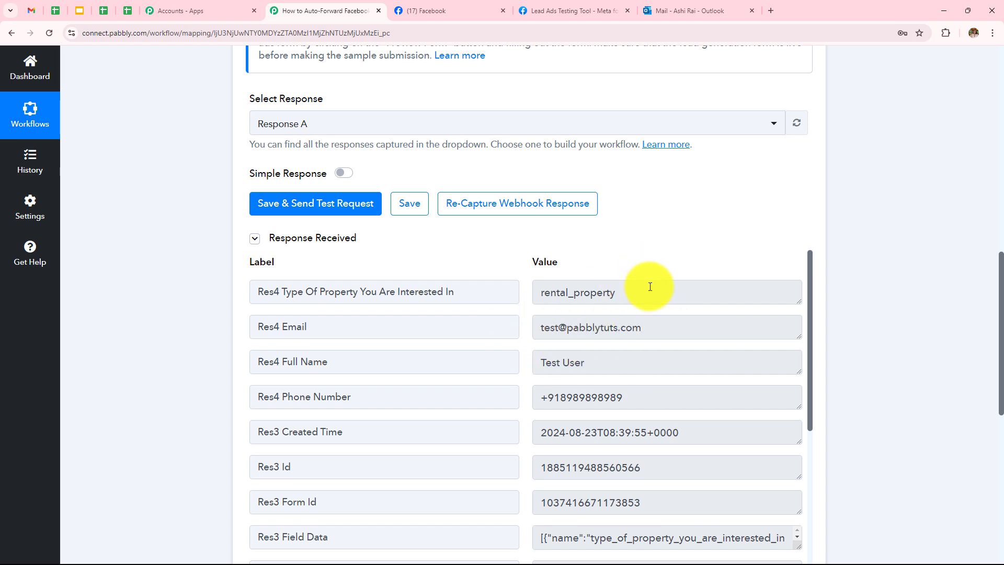
pyautogui.scroll(-3, 691, 171)
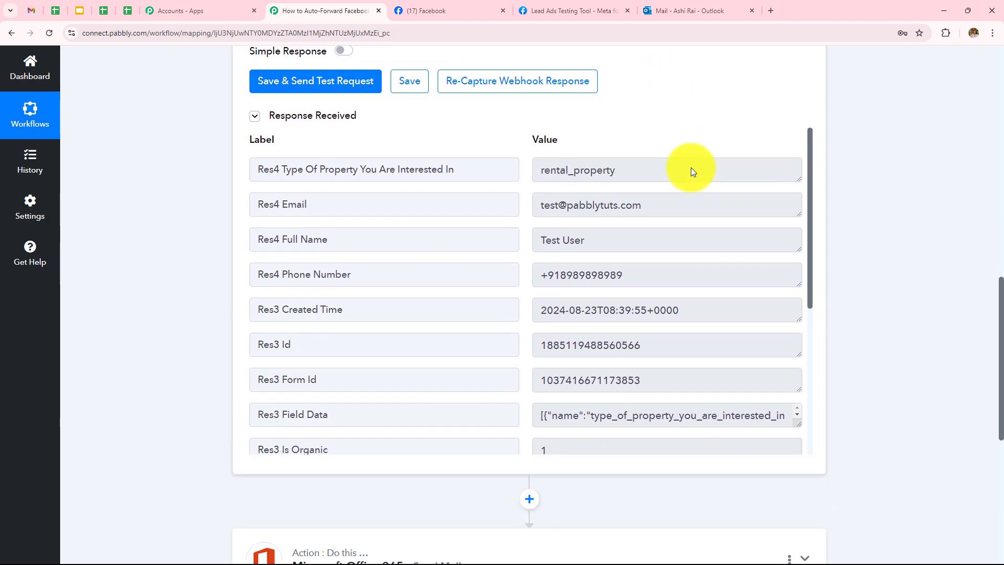
pyautogui.scroll(-3, 450, 202)
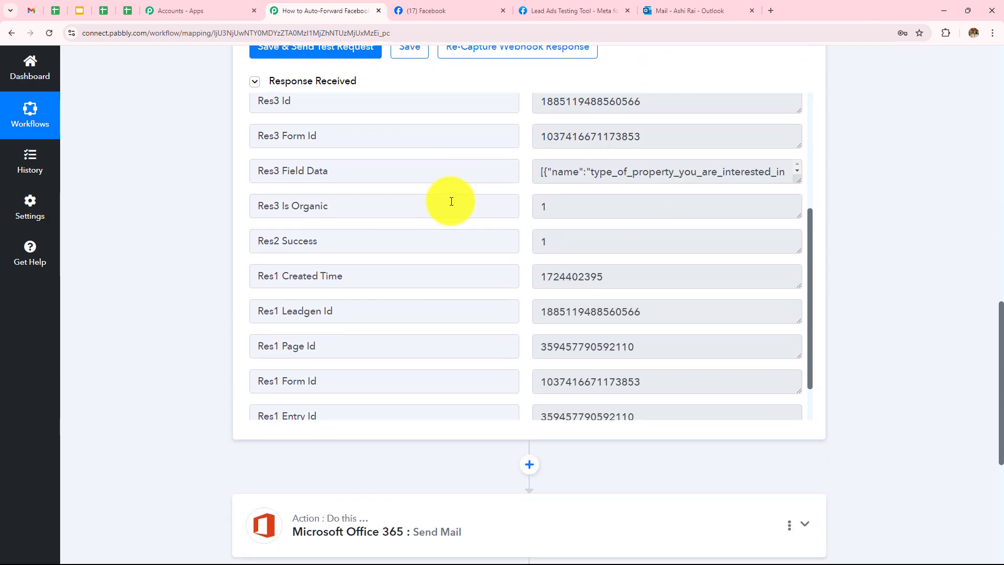
pyautogui.scroll(3, 525, 280)
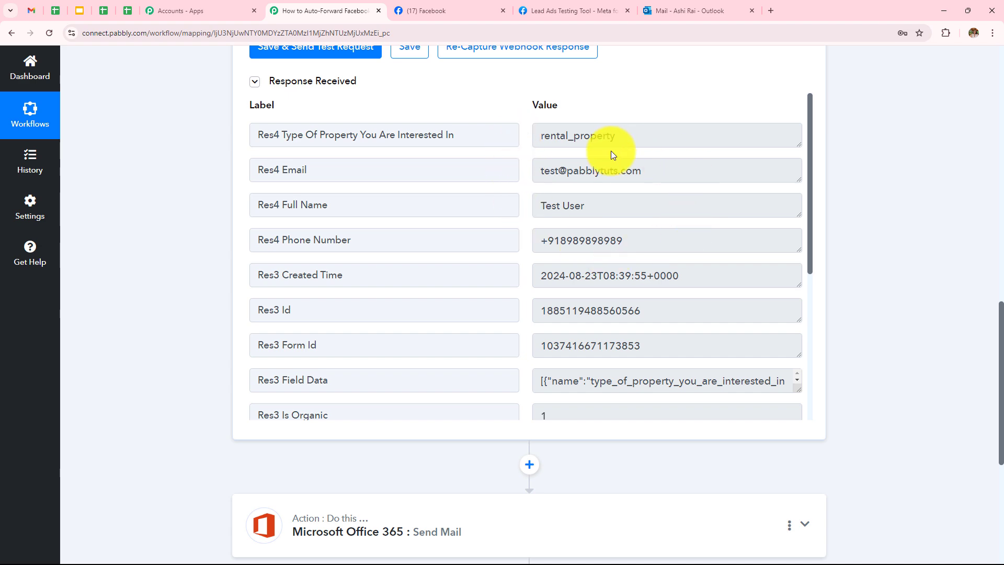
pyautogui.scroll(-5, 390, 460)
pyautogui.click(387, 253)
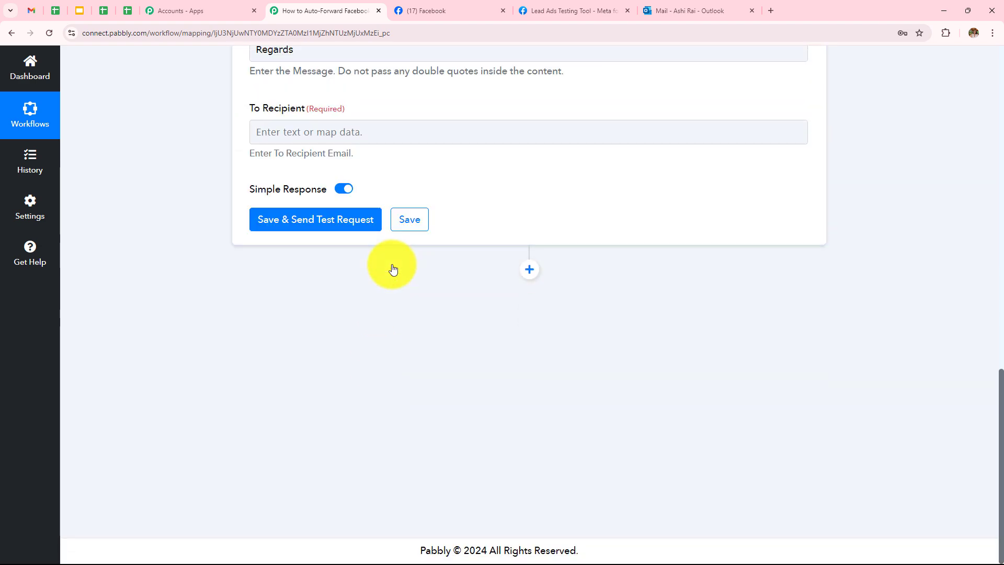
# Map the lead's Full Name after Name: and Email after Email: in the body
pyautogui.scroll(-5, 340, 397)
pyautogui.click(307, 316)
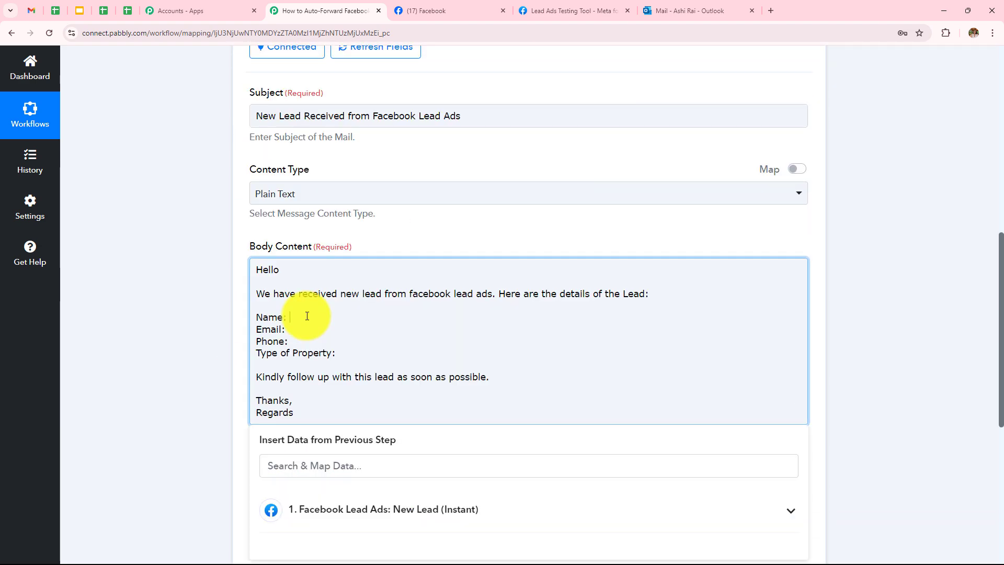
pyautogui.scroll(-2, 350, 225)
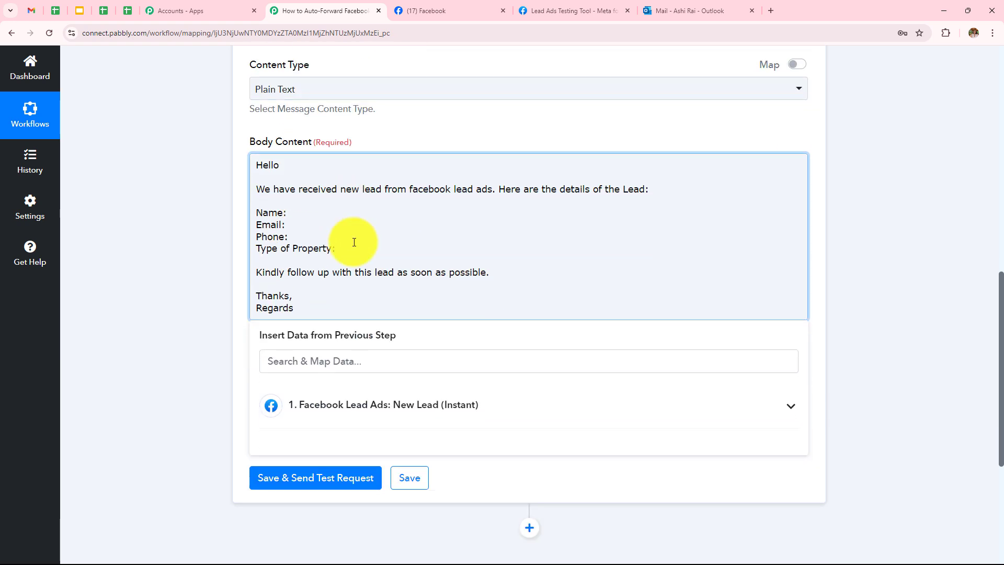
pyautogui.click(309, 413)
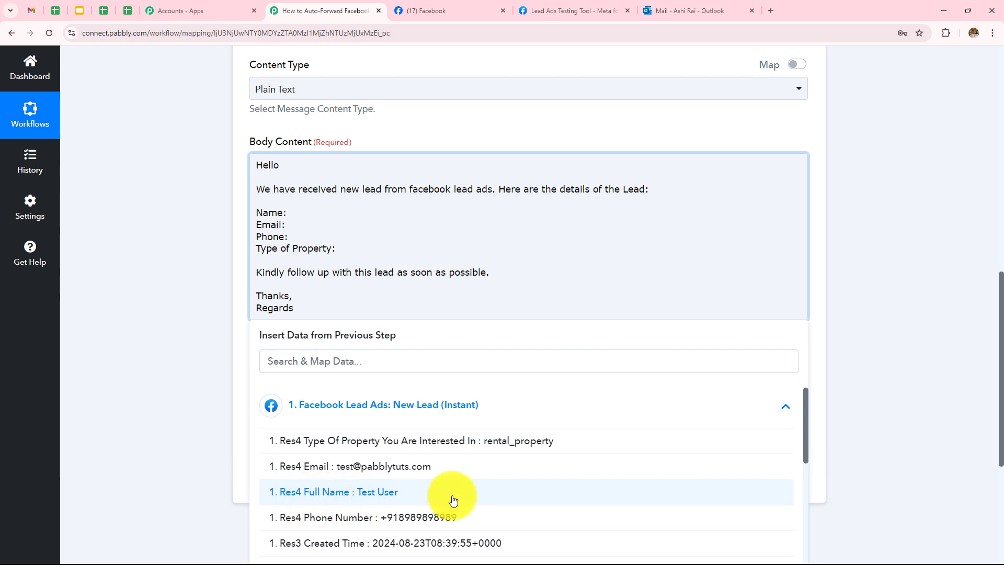
pyautogui.click(313, 495)
pyautogui.click(293, 233)
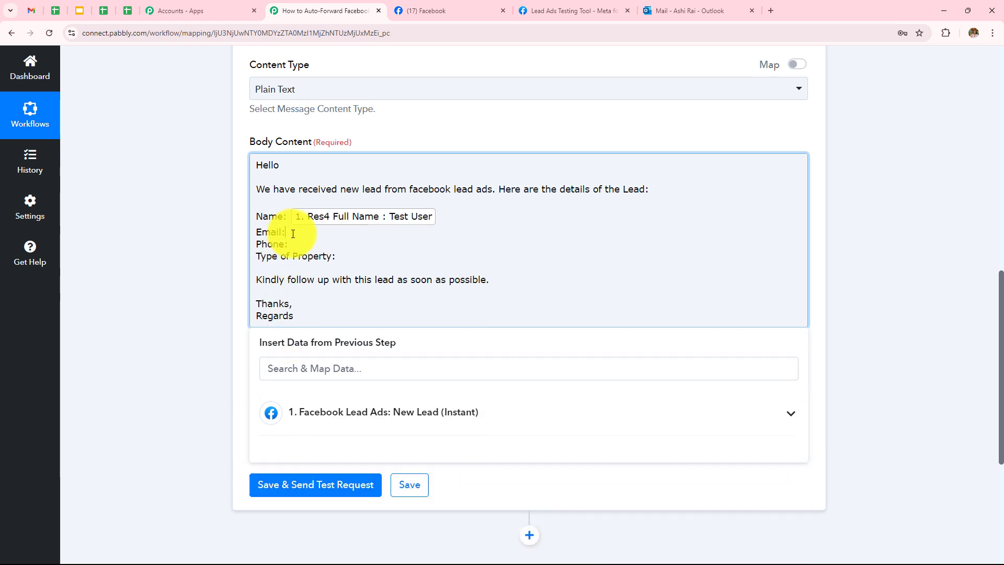
pyautogui.click(325, 411)
pyautogui.scroll(-2, 369, 417)
pyautogui.scroll(3, 368, 417)
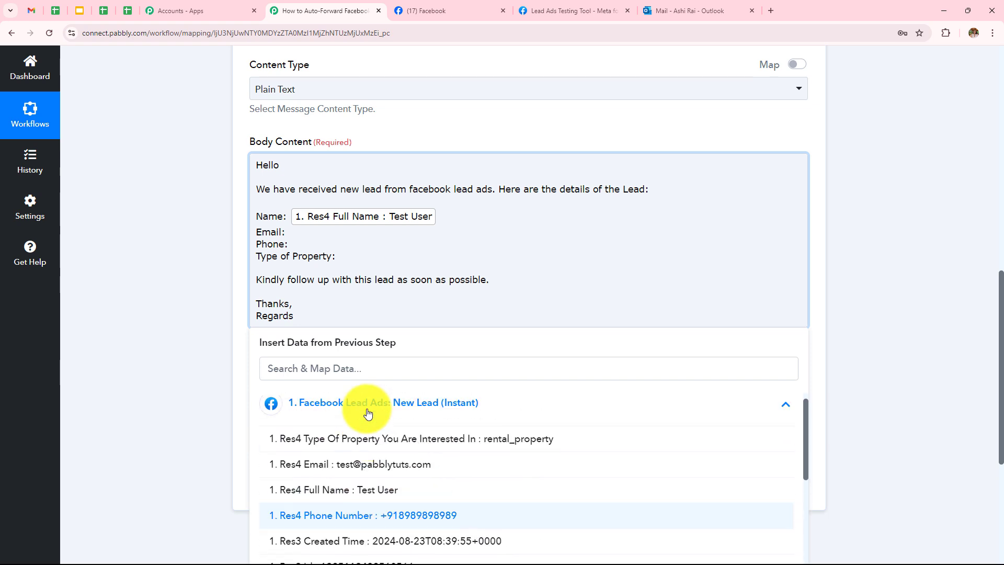
pyautogui.click(377, 472)
pyautogui.click(180, 258)
# Map the lead's Phone Number after Phone: and Type Of Property after Type of Property:
pyautogui.click(312, 252)
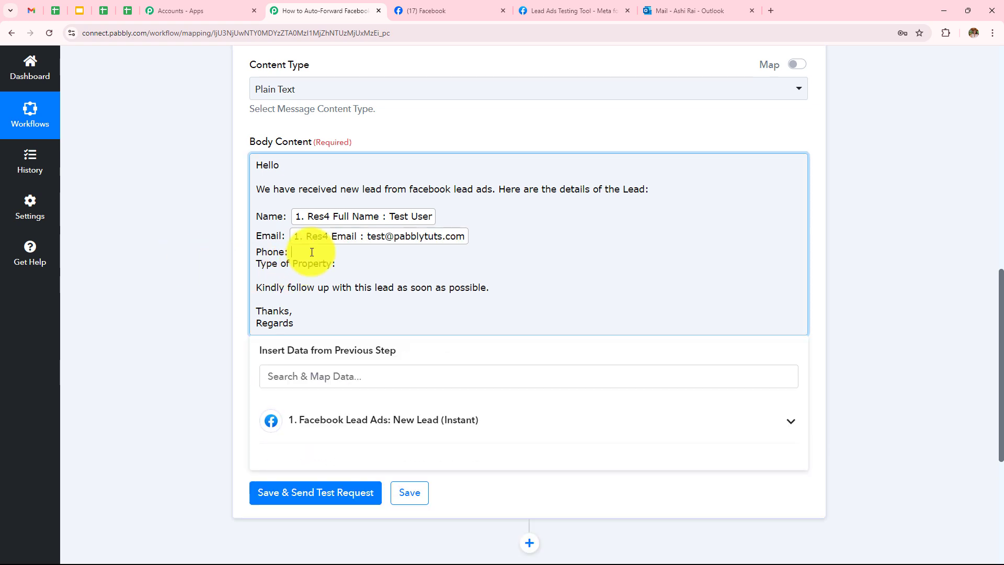
pyautogui.click(349, 419)
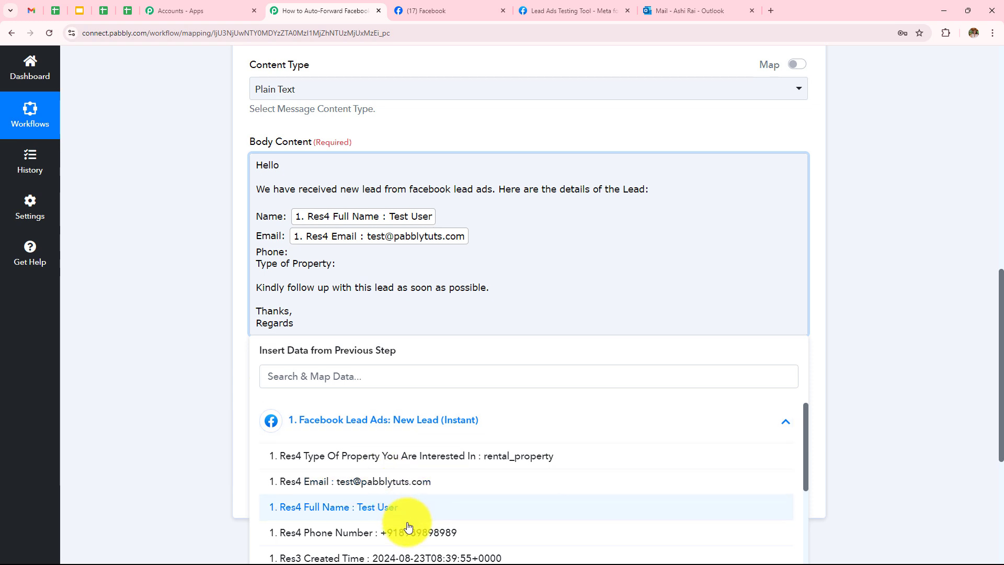
pyautogui.click(376, 534)
pyautogui.click(366, 272)
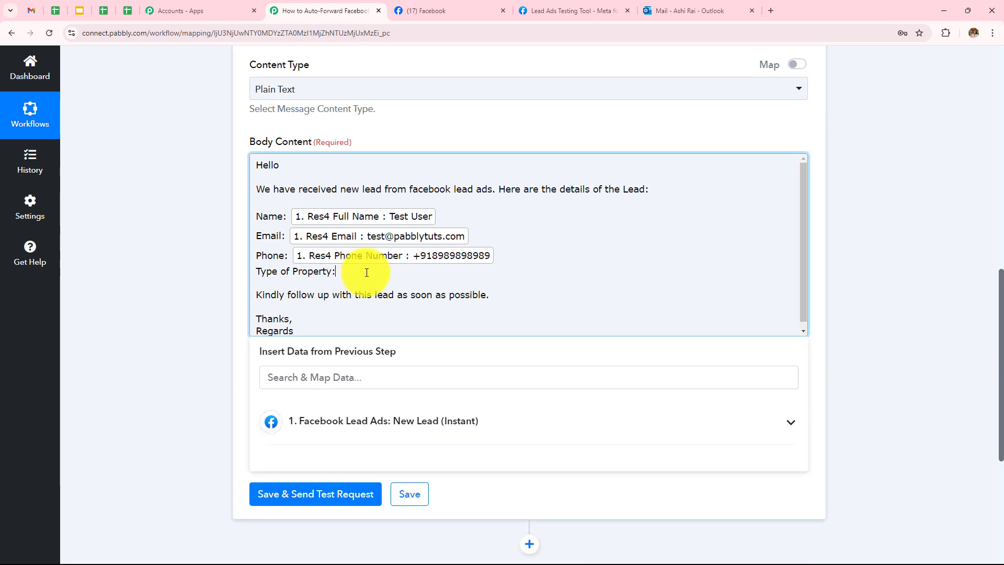
pyautogui.click(397, 418)
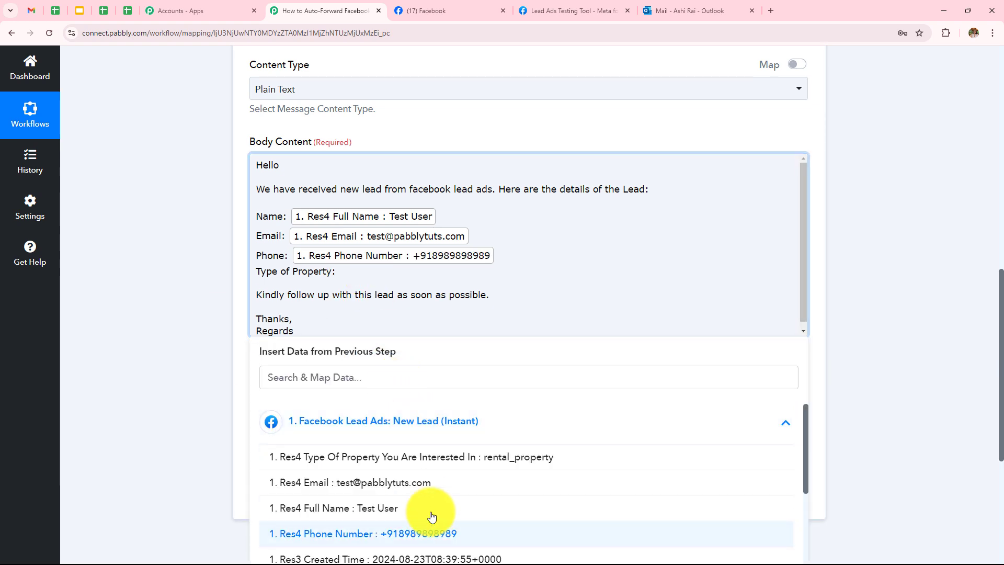
pyautogui.click(471, 458)
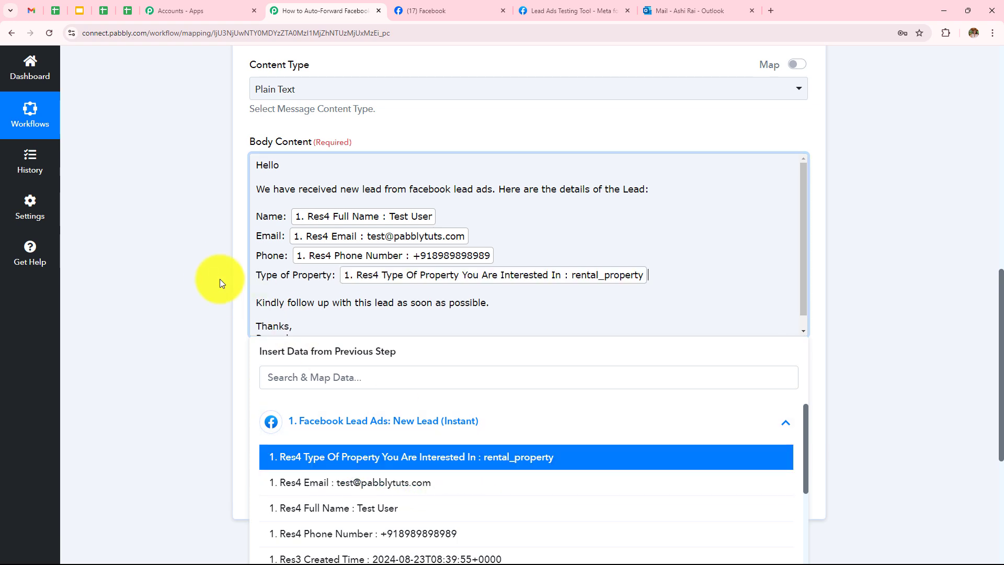
pyautogui.click(204, 269)
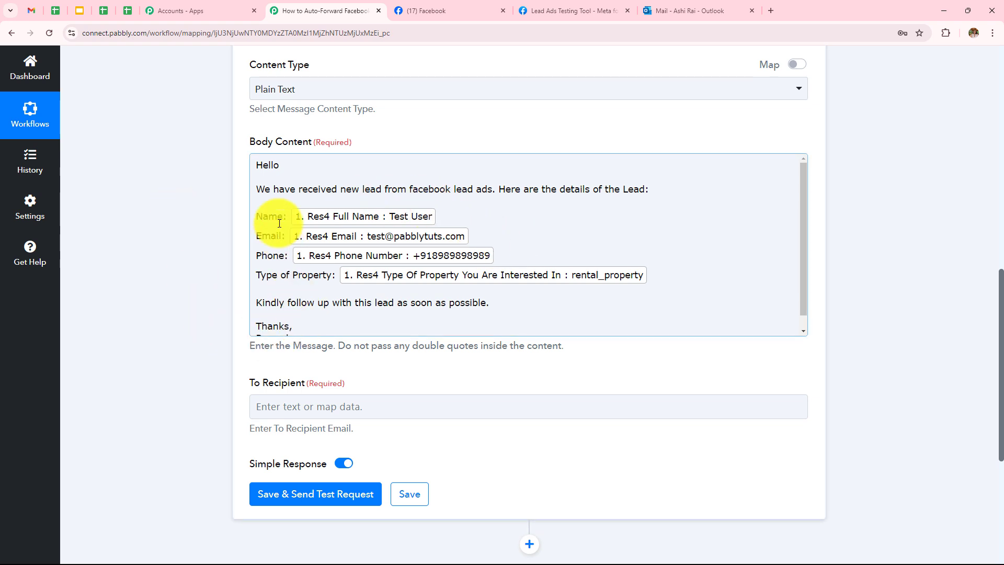
# Remove stray characters from the body and check the mapped lines
pyautogui.click(445, 218)
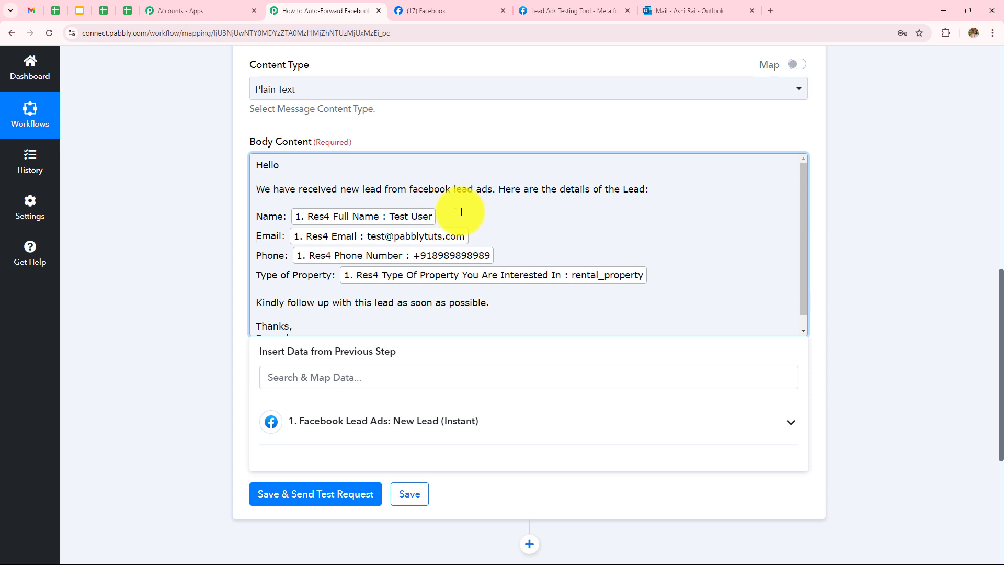
pyautogui.write('hg')
pyautogui.press('BackSpace')
pyautogui.press('BackSpace')
pyautogui.click(204, 228)
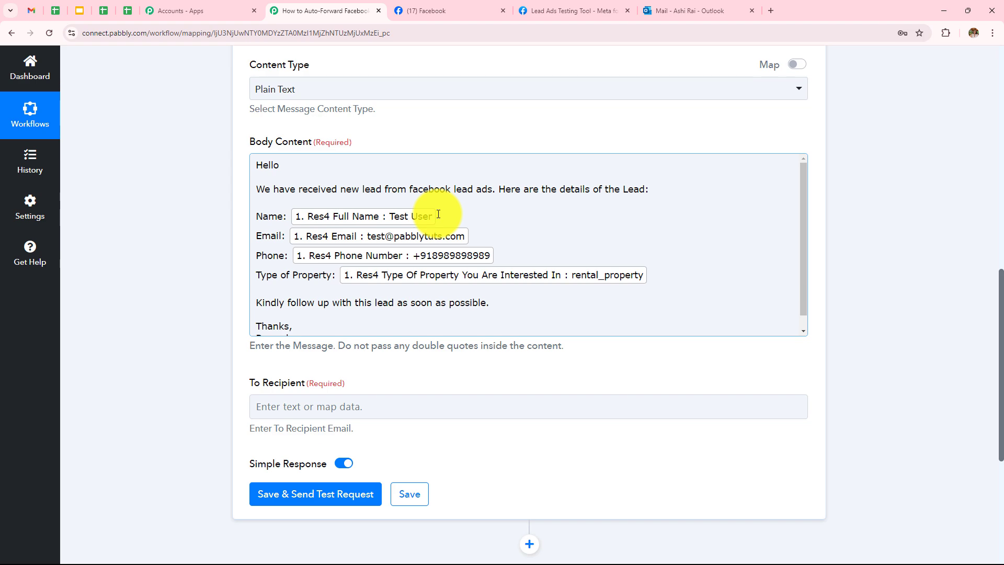
pyautogui.scroll(-1, 518, 192)
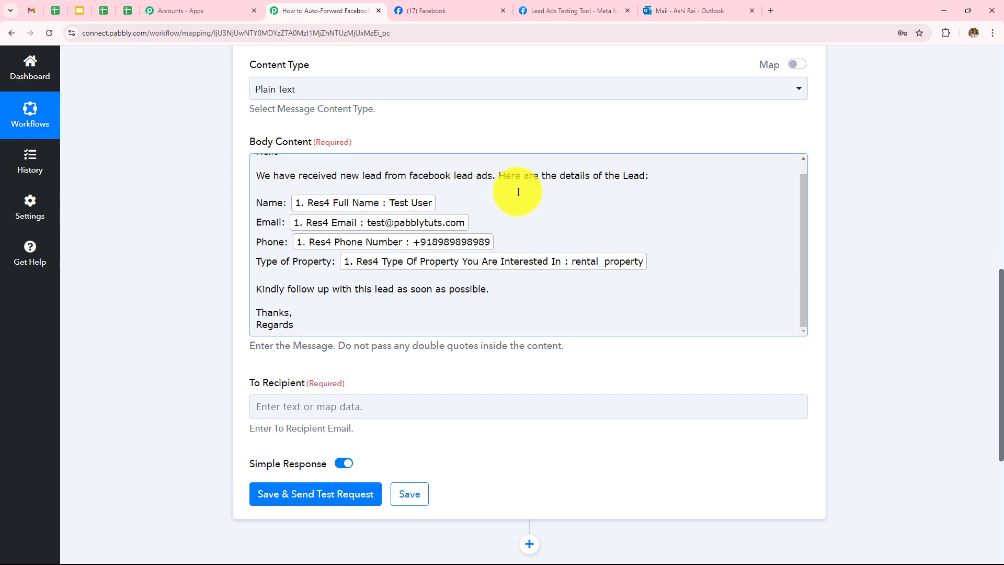
pyautogui.scroll(-3, 371, 217)
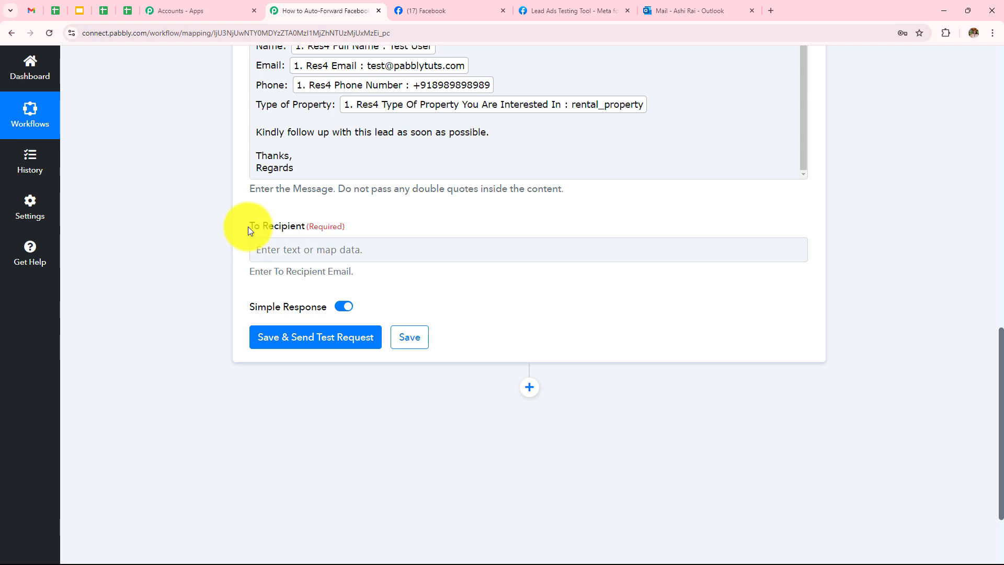
pyautogui.moveTo(248, 227); pyautogui.dragTo(370, 228)
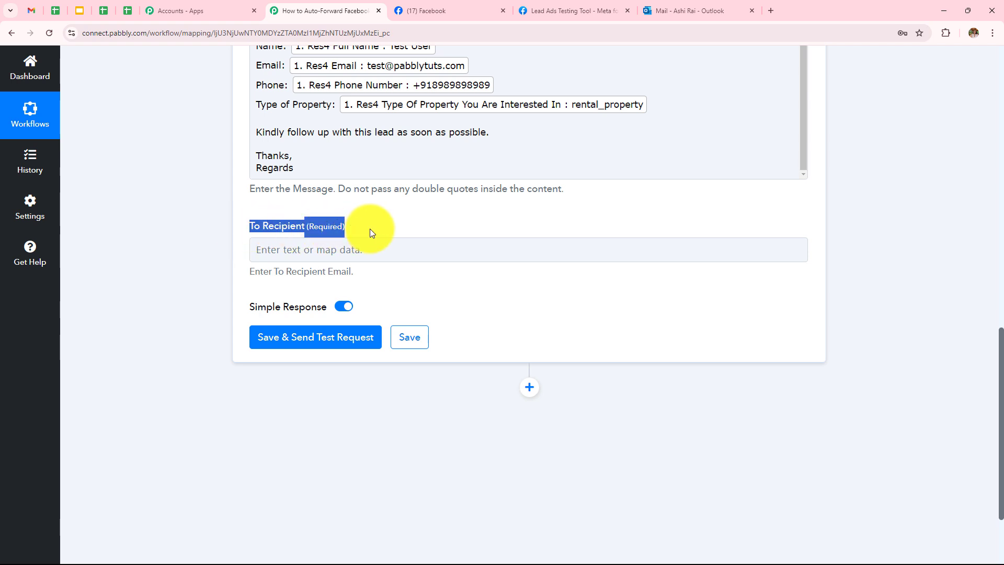
# Type the recipient's e-mail address into To Recipient, fixing a mistyped symbol
pyautogui.click(398, 251)
pyautogui.scroll(2, 398, 251)
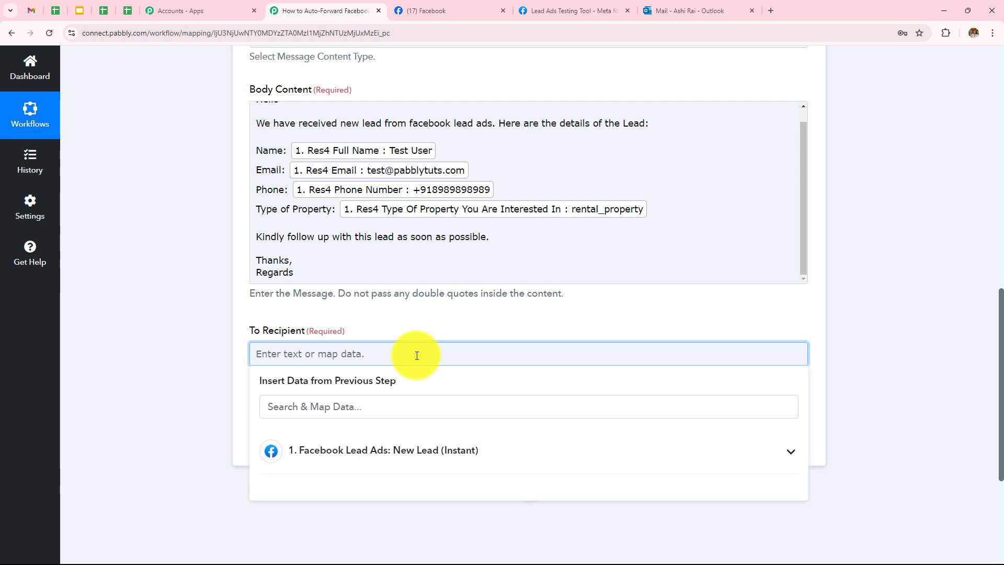
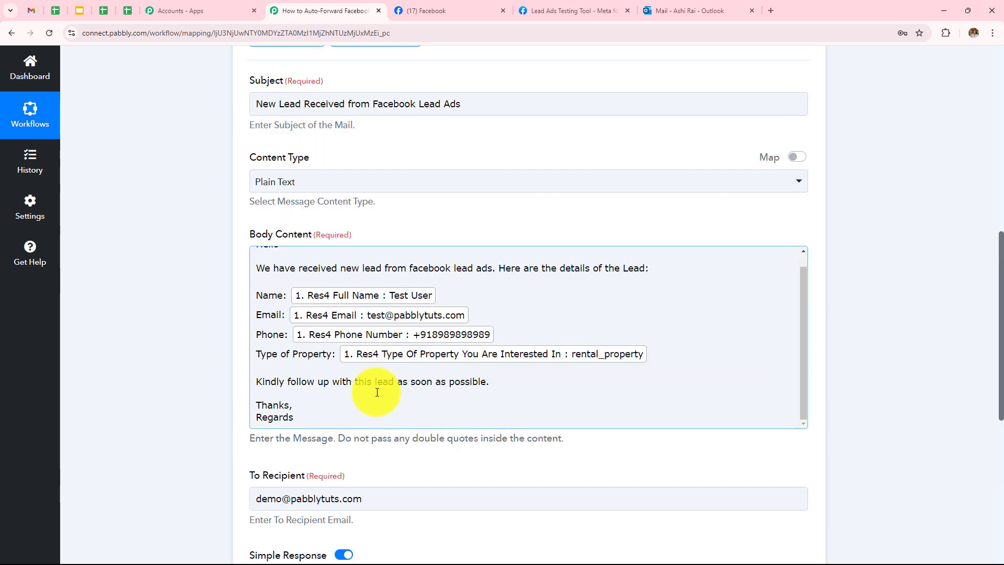
pyautogui.click(361, 501)
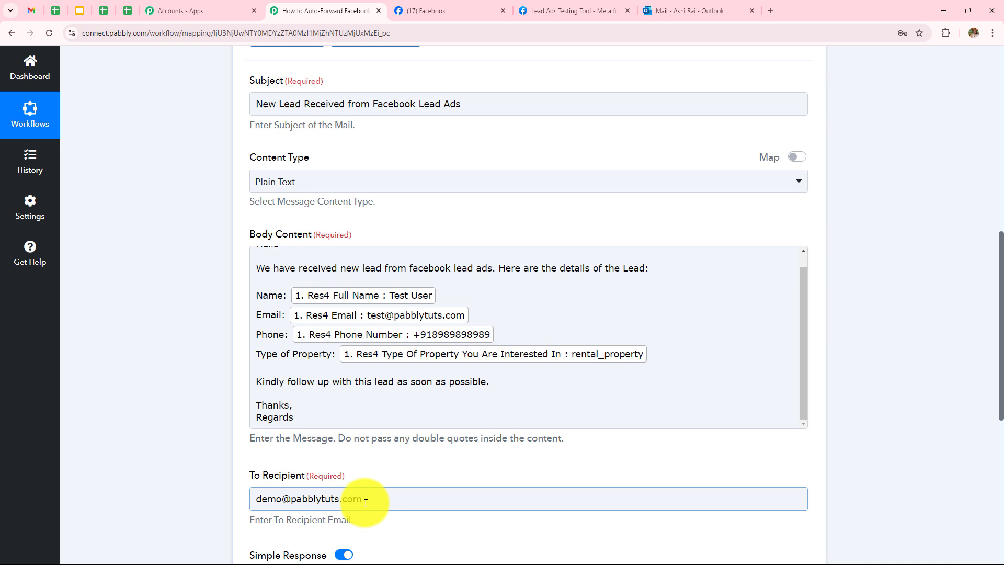
pyautogui.moveTo(369, 501); pyautogui.dragTo(215, 494)
pyautogui.click(327, 334)
pyautogui.click(165, 406)
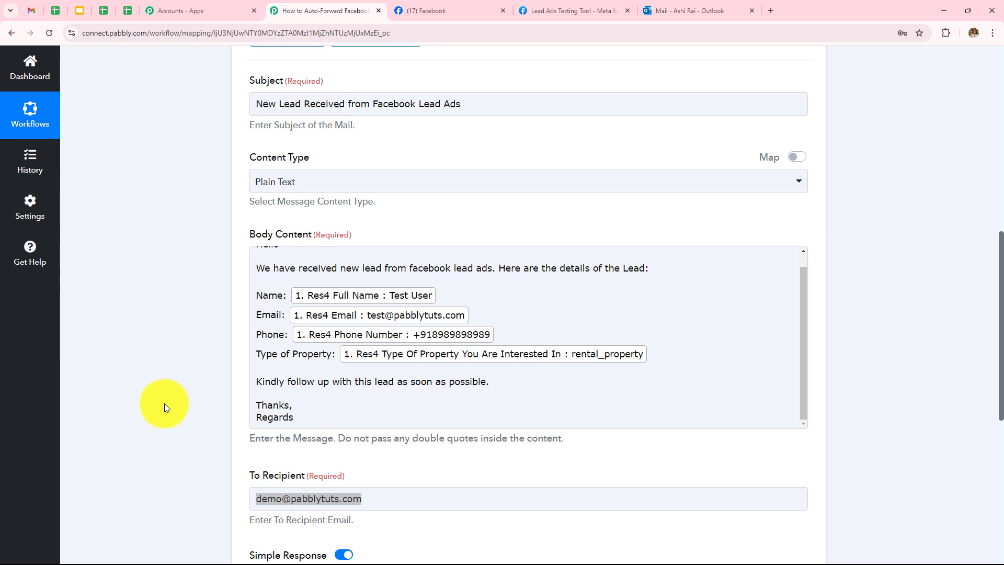
pyautogui.scroll(-3, 175, 335)
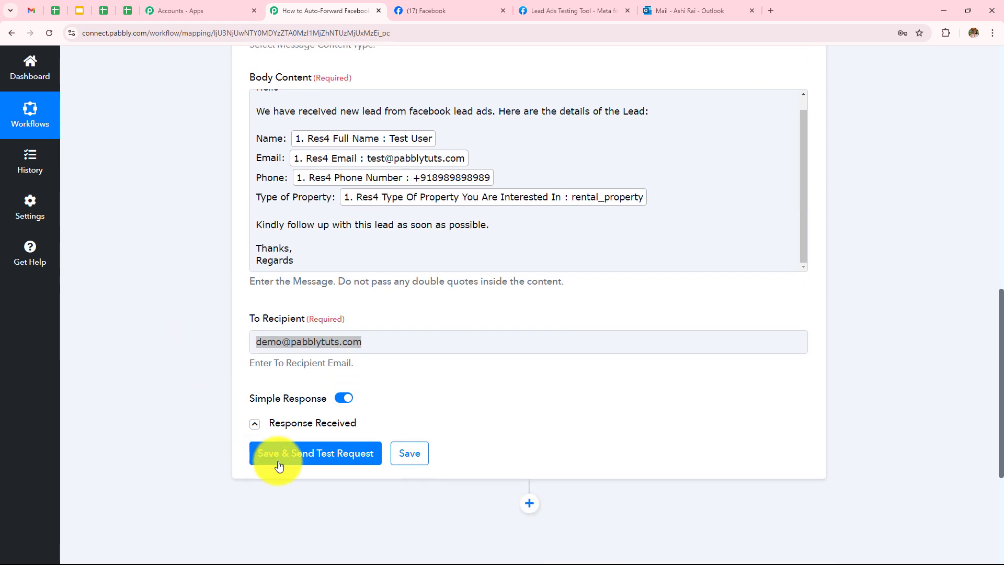
# Save the Send Mail step and send a test request, checking for the 202 response
pyautogui.click(278, 460)
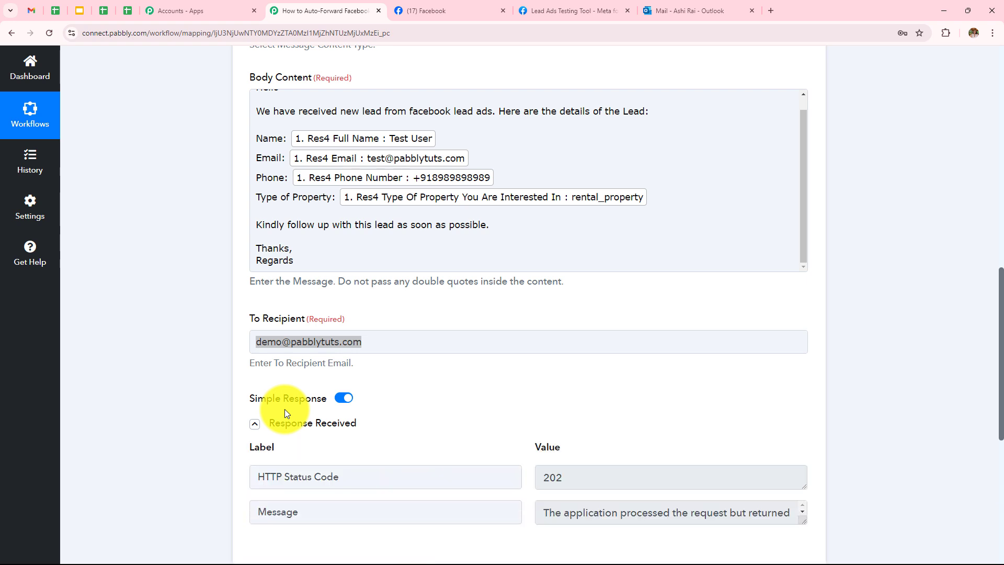
pyautogui.scroll(-3, 445, 274)
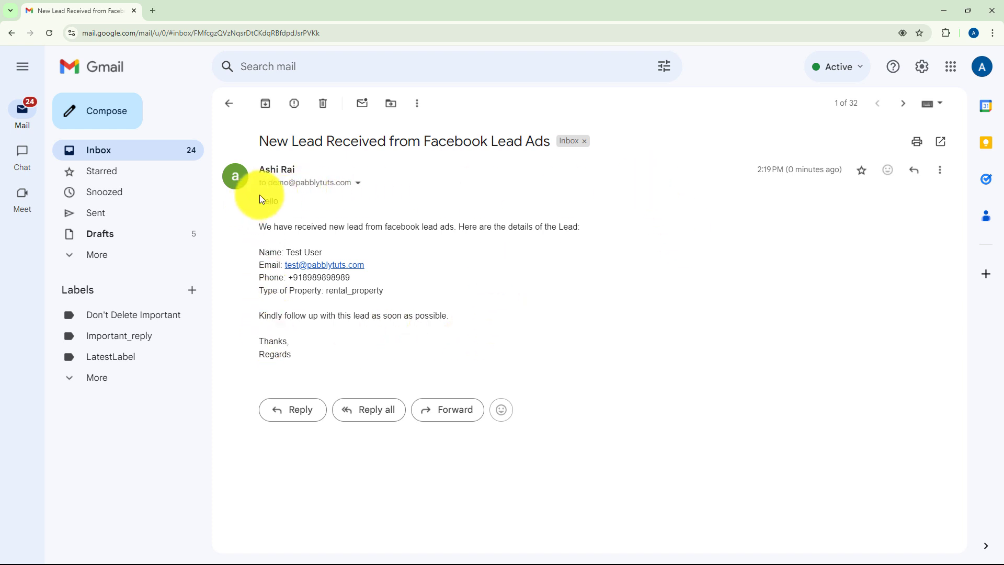
# Check the email's intro and rental_property value in Gmail, then return to the Lead Ads Testing Tool
pyautogui.moveTo(261, 200); pyautogui.dragTo(367, 239)
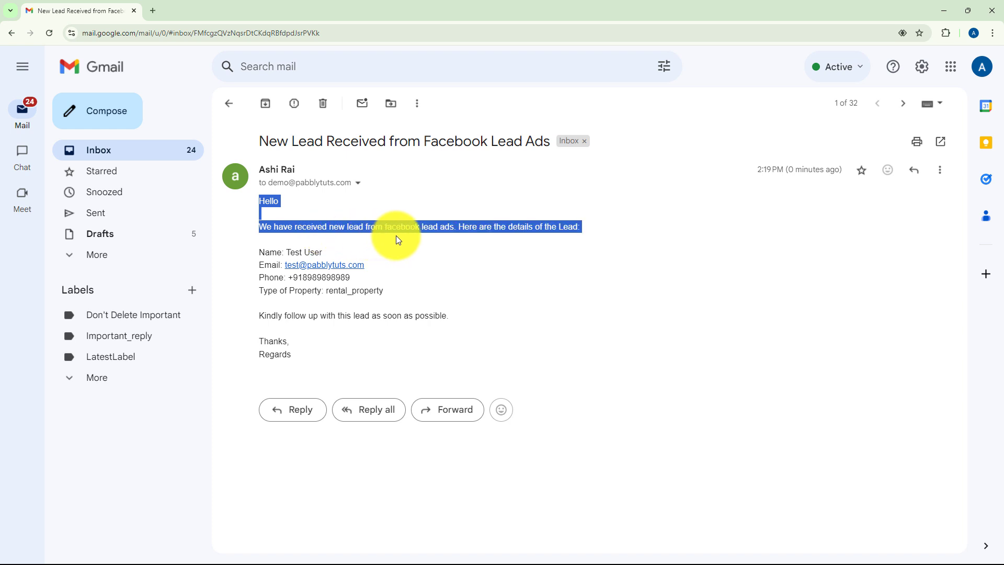
pyautogui.click(499, 271)
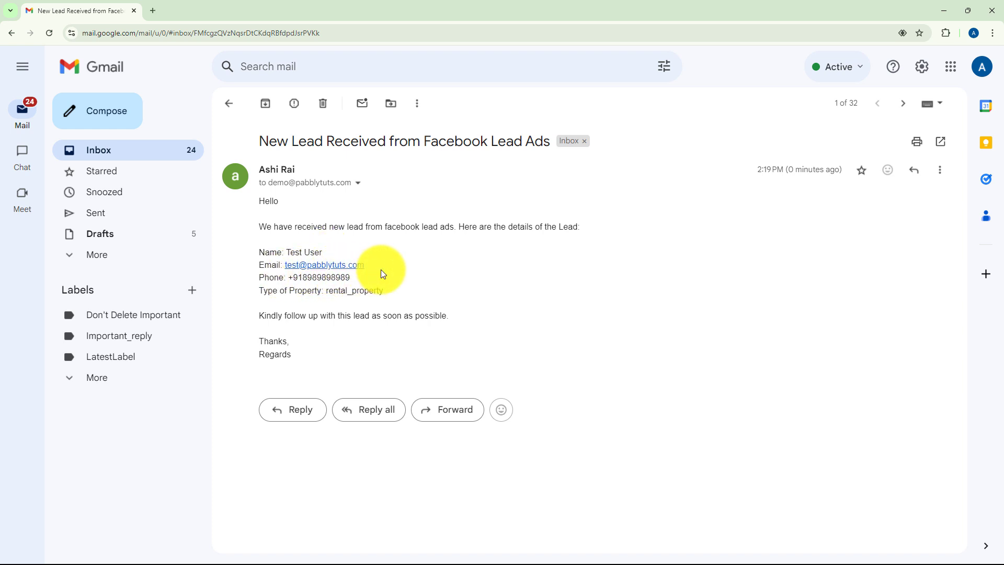
pyautogui.doubleClick(331, 291)
pyautogui.click(612, 264)
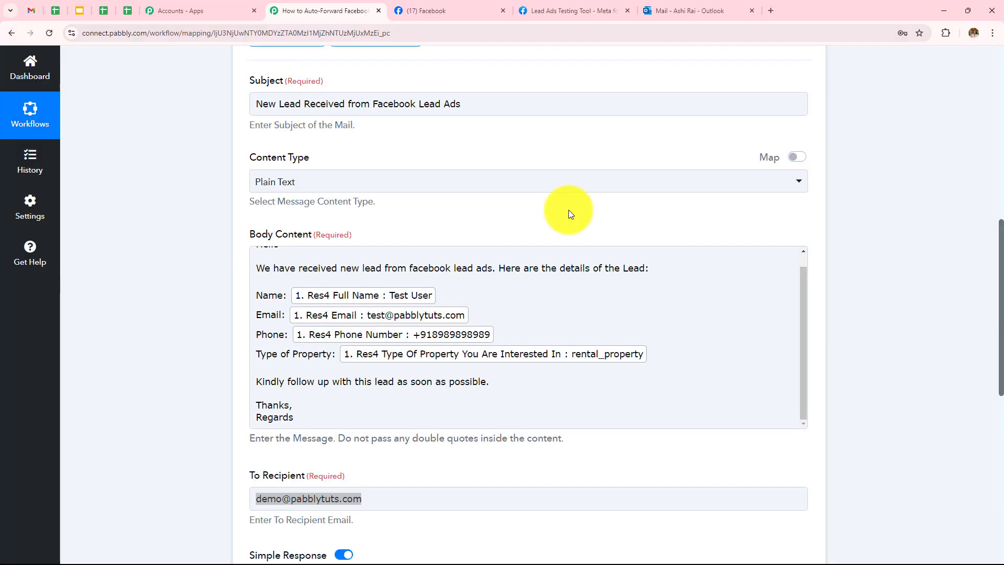
pyautogui.scroll(4, 569, 209)
pyautogui.click(561, 11)
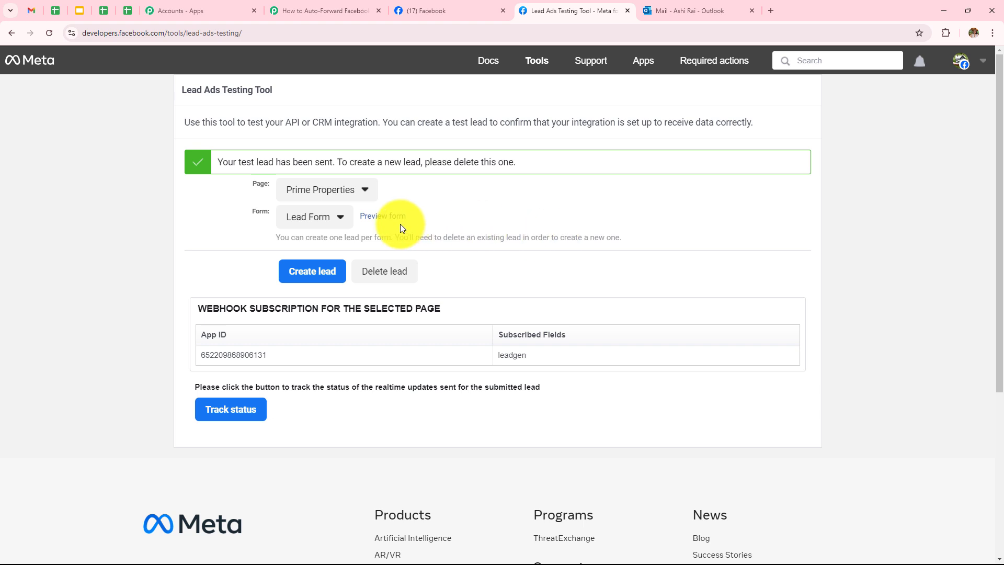
# Delete the old test lead and preview Lead Form on the Prime Properties page
pyautogui.click(381, 284)
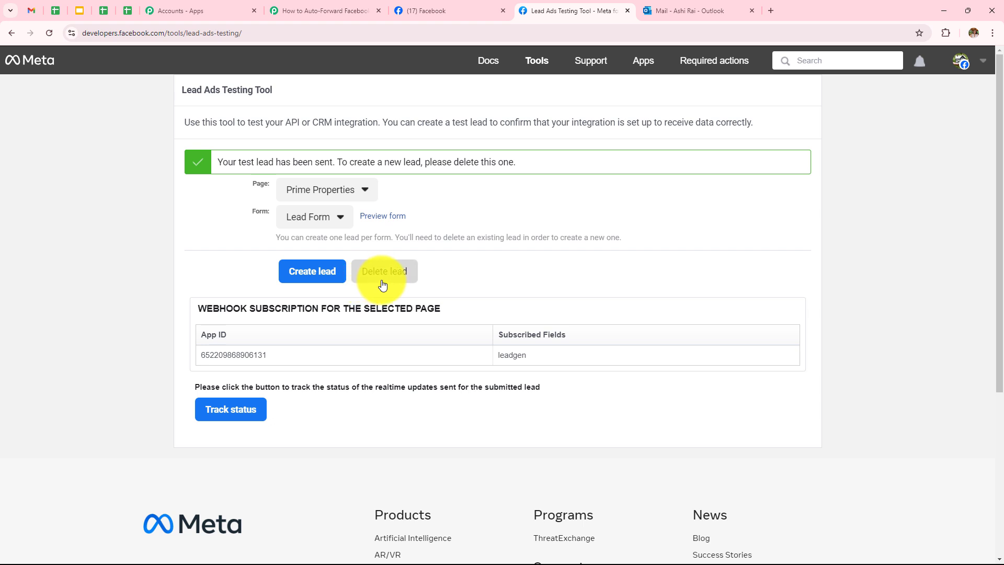
pyautogui.click(53, 34)
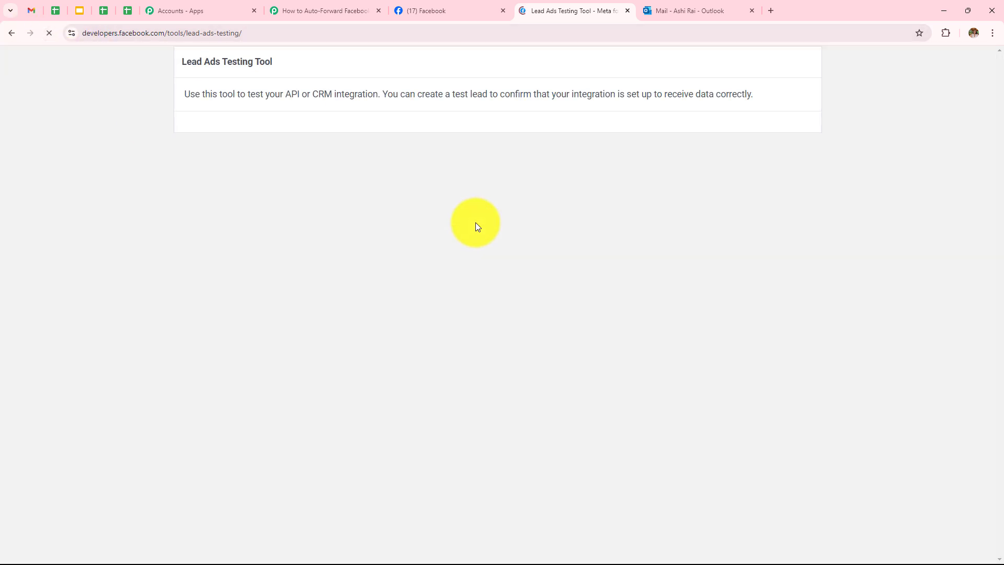
pyautogui.click(318, 168)
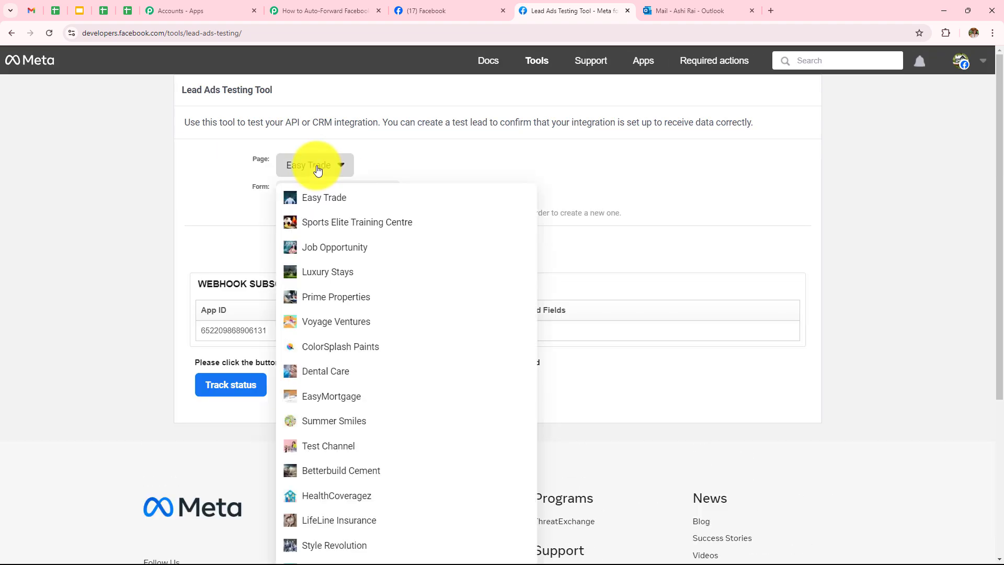
pyautogui.click(333, 295)
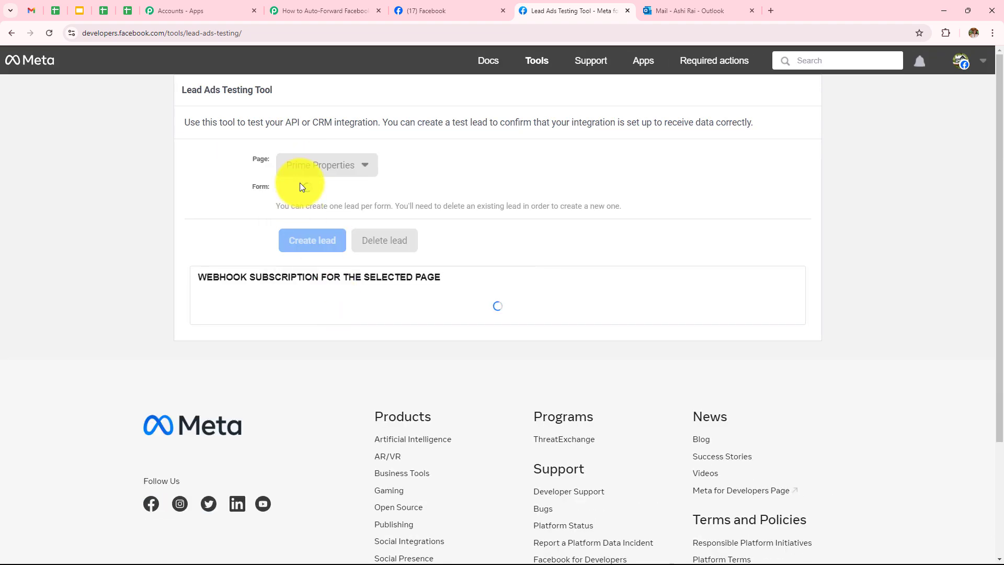
pyautogui.click(313, 192)
pyautogui.click(314, 251)
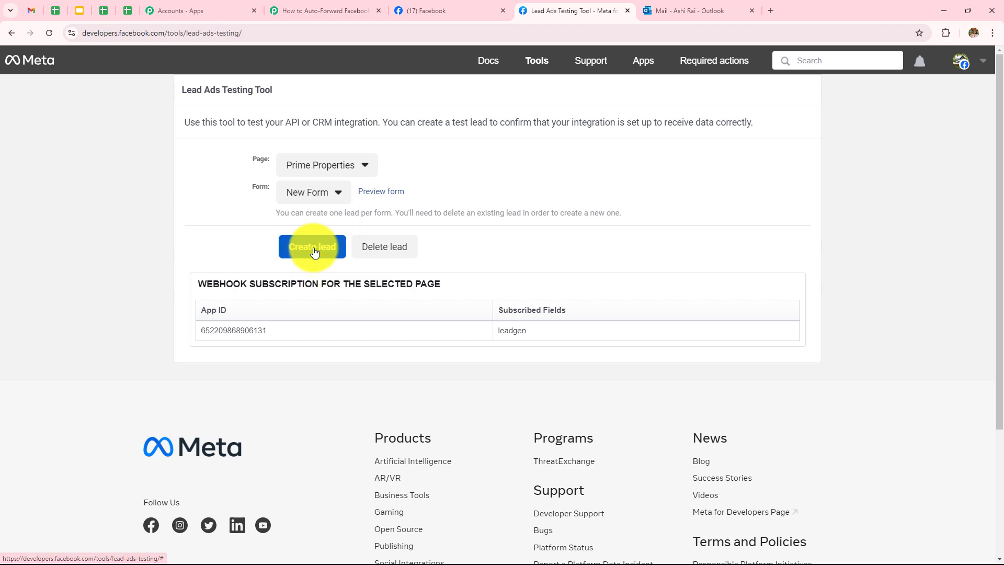
pyautogui.click(374, 197)
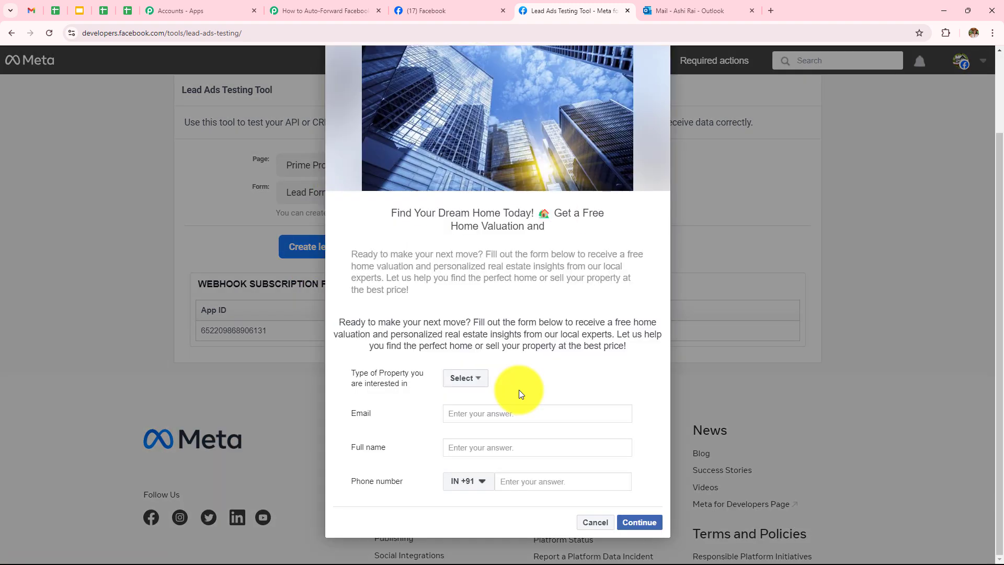
# Fill the form with Residential Property, the lead's email, name New User and a phone number
pyautogui.click(467, 378)
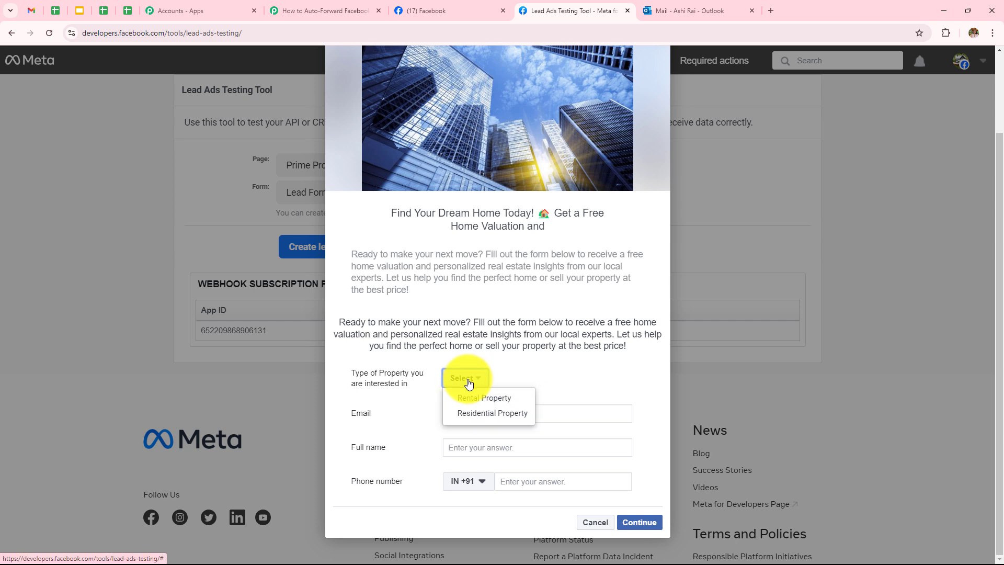
pyautogui.click(536, 368)
pyautogui.click(471, 381)
pyautogui.click(471, 413)
pyautogui.click(473, 416)
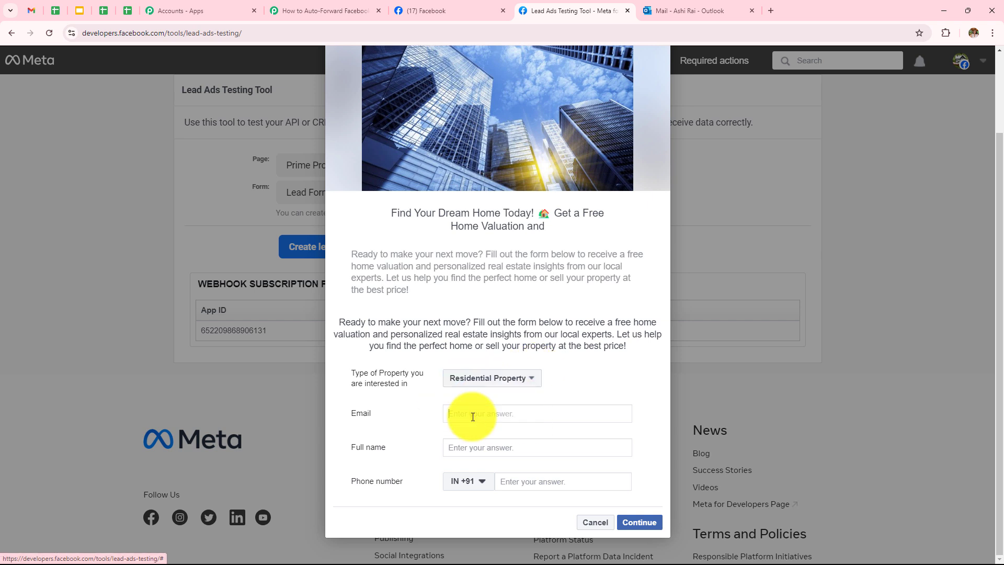
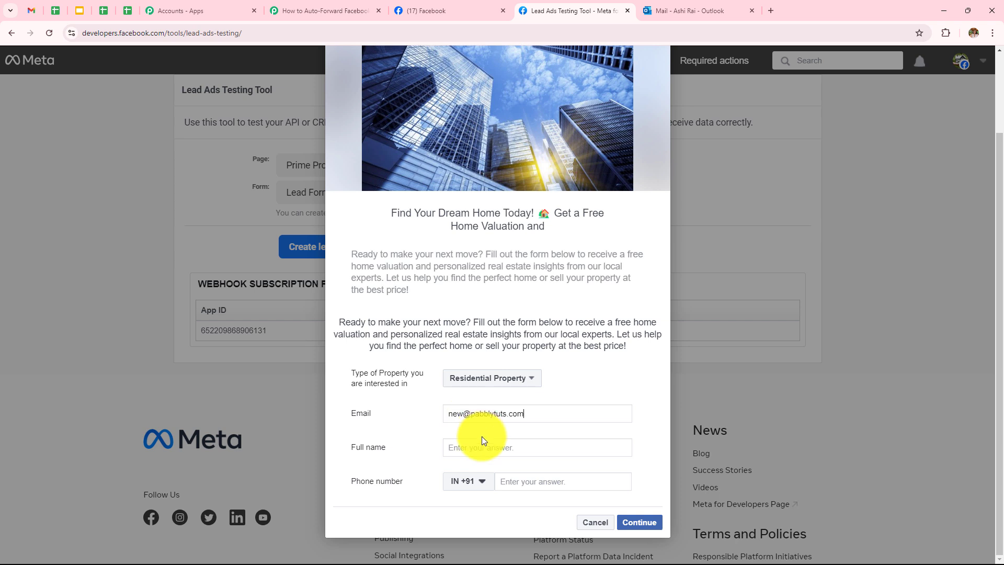
pyautogui.click(486, 451)
pyautogui.write('New User')
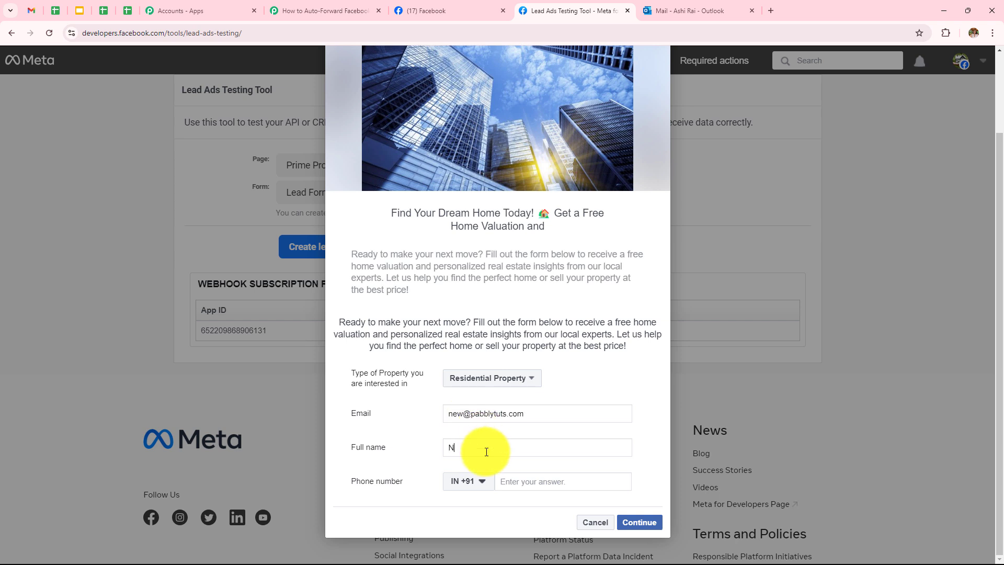
pyautogui.click(538, 483)
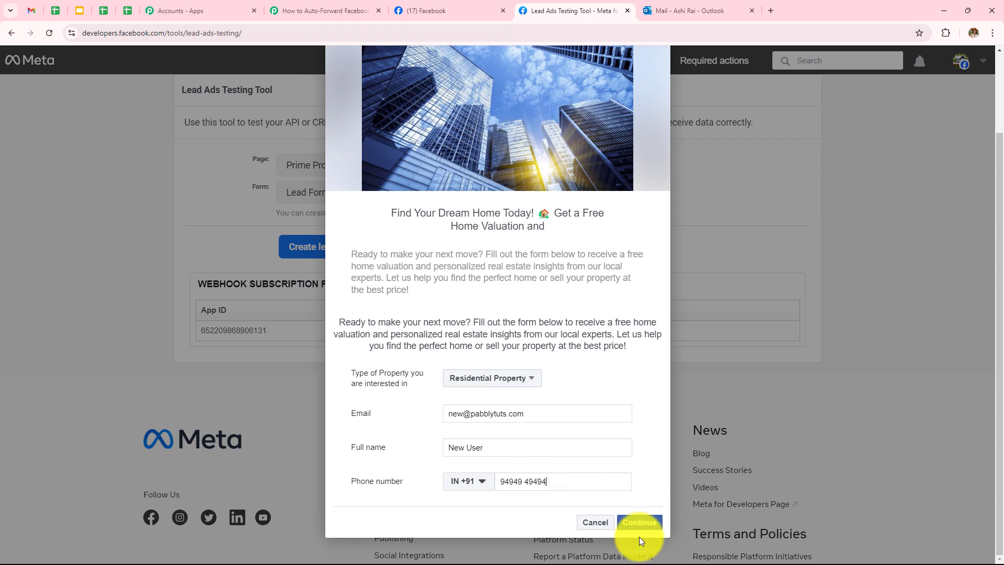
# Continue through the terms page and submit the new test lead
pyautogui.click(639, 522)
pyautogui.click(642, 399)
pyautogui.click(637, 406)
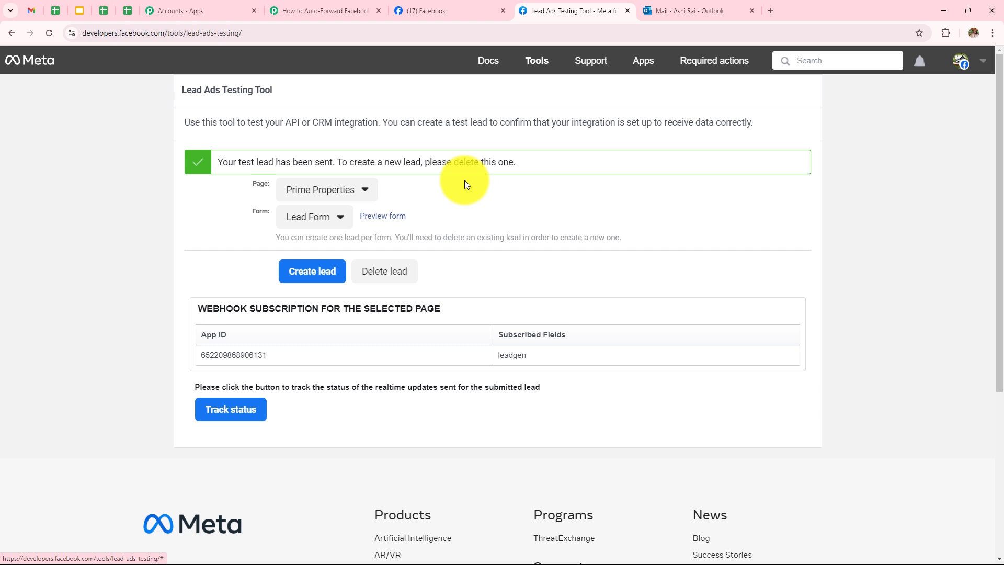
pyautogui.click(943, 10)
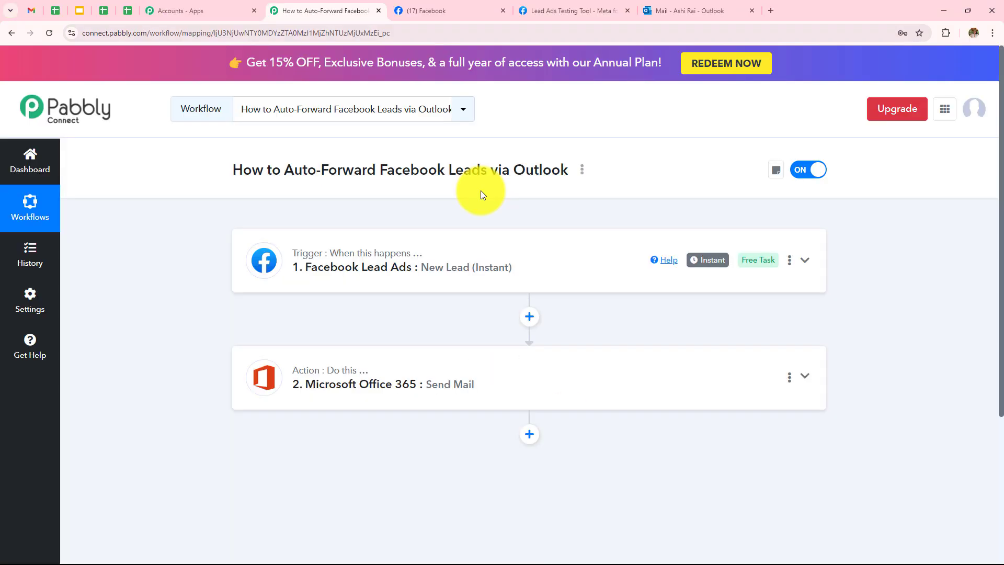
pyautogui.click(383, 265)
pyautogui.scroll(-1, 426, 201)
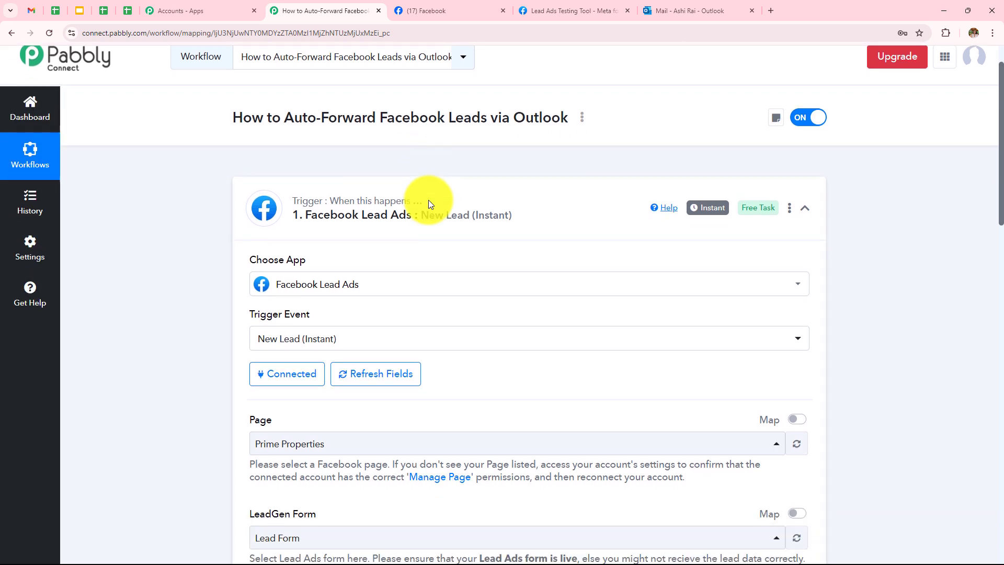
pyautogui.scroll(-3, 428, 201)
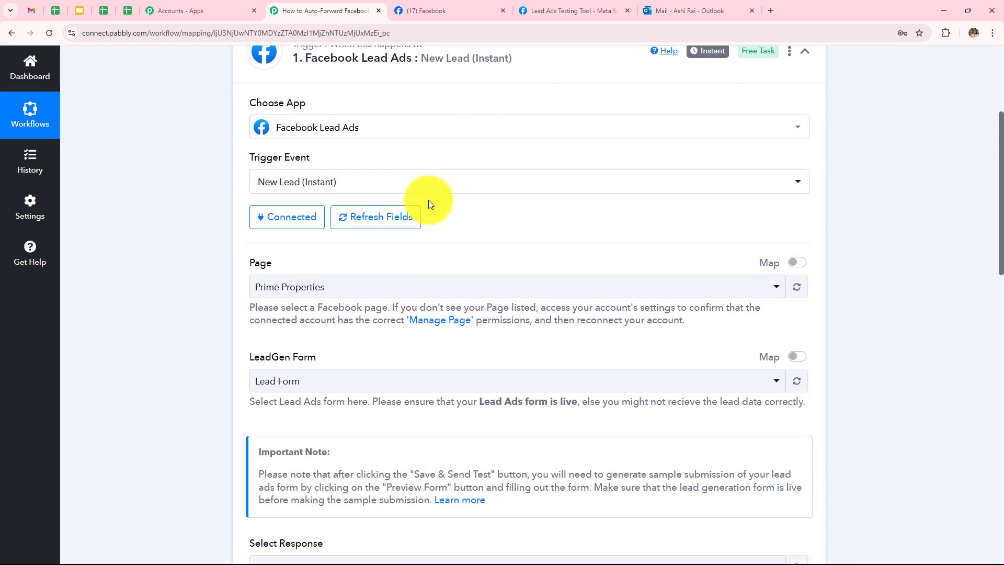
pyautogui.scroll(-2, 428, 201)
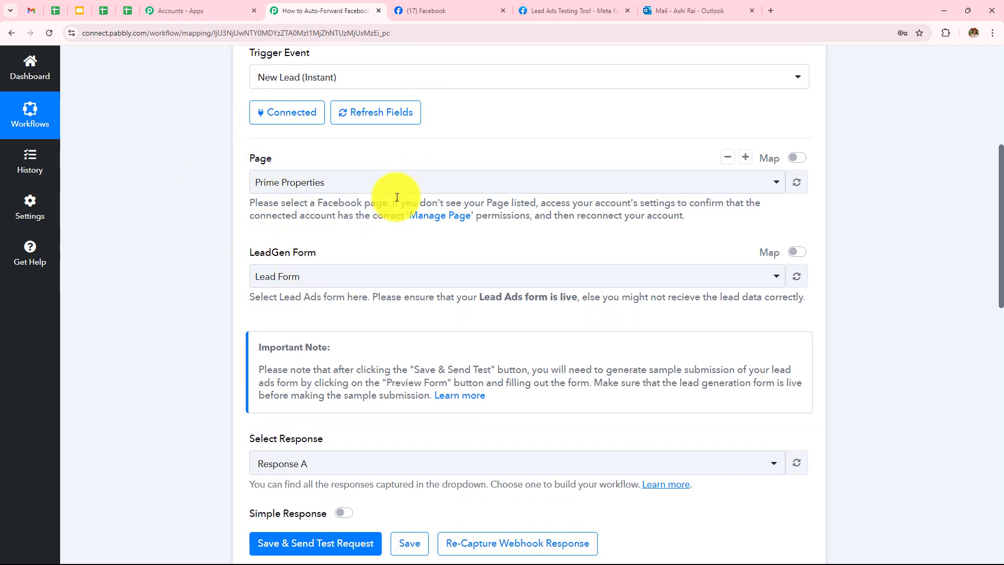
pyautogui.scroll(-3, 397, 196)
pyautogui.scroll(-4, 396, 197)
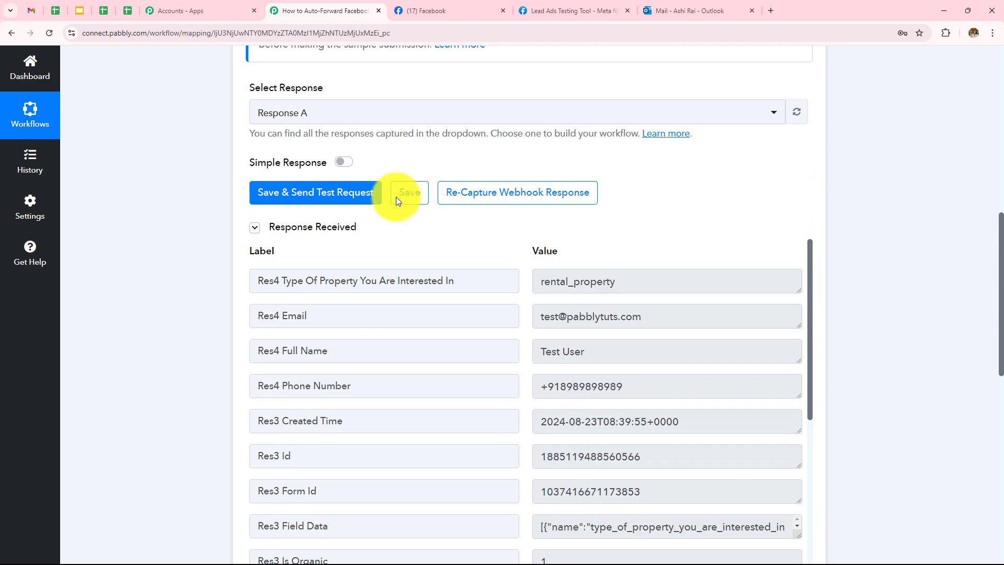
pyautogui.scroll(-4, 647, 231)
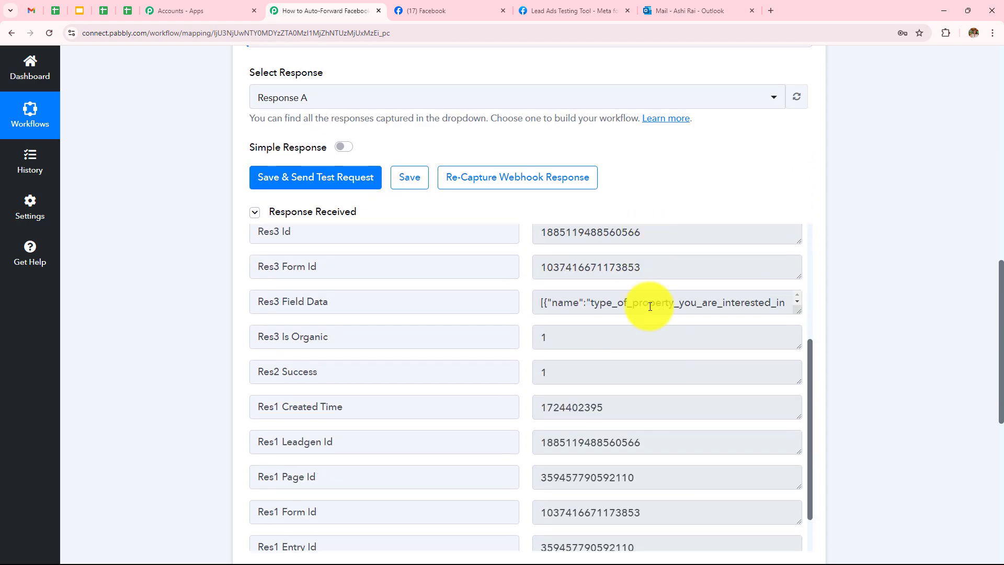
pyautogui.scroll(4, 650, 307)
pyautogui.scroll(-7, 728, 127)
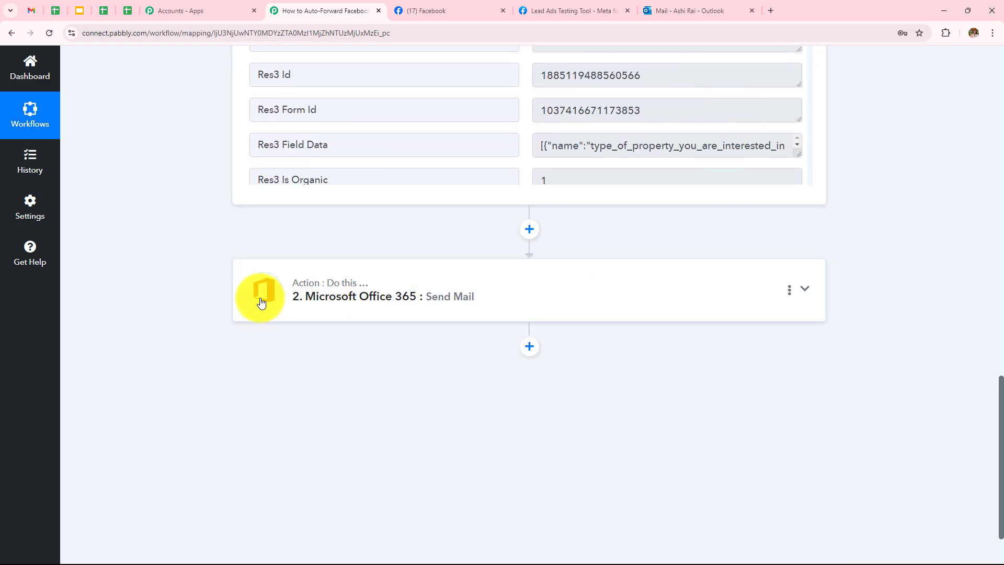
pyautogui.click(417, 299)
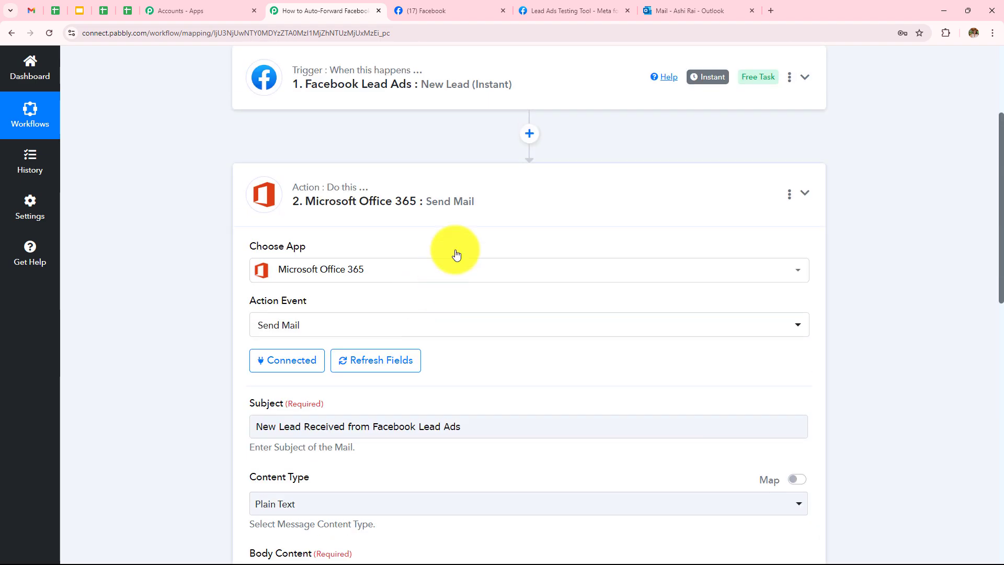
pyautogui.scroll(-3, 458, 246)
pyautogui.scroll(-2, 461, 236)
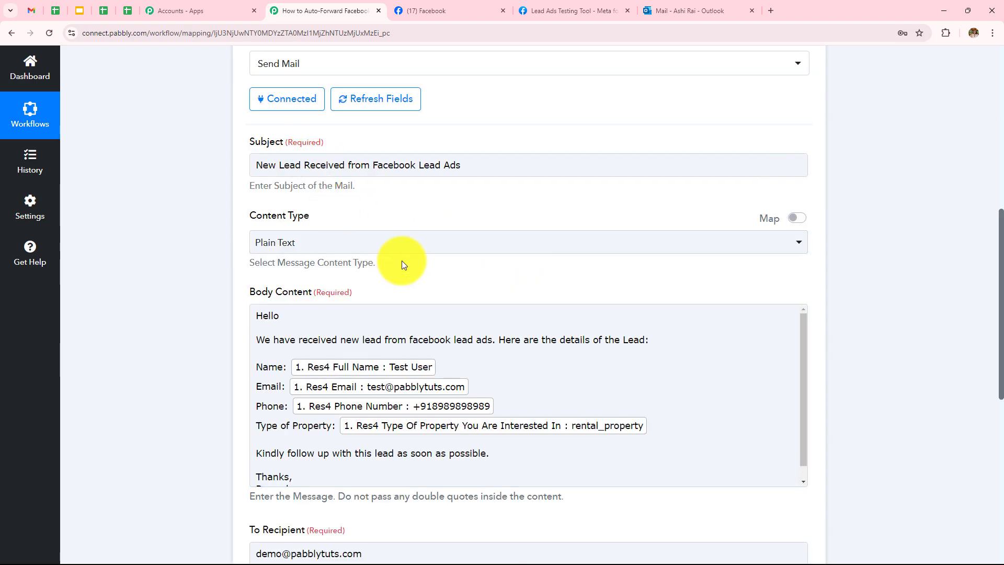
pyautogui.scroll(-5, 507, 236)
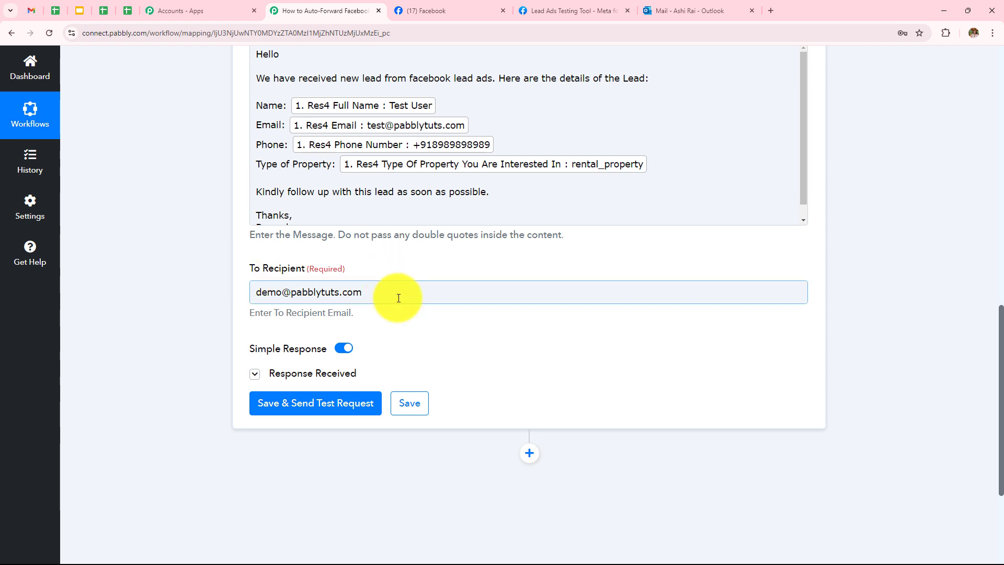
pyautogui.click(254, 373)
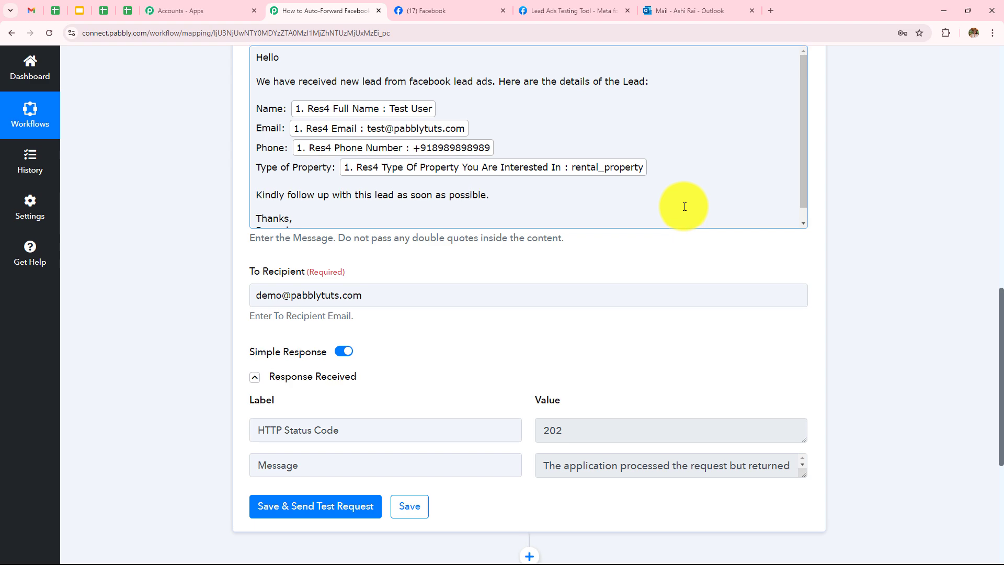
pyautogui.scroll(10, 684, 205)
pyautogui.click(509, 244)
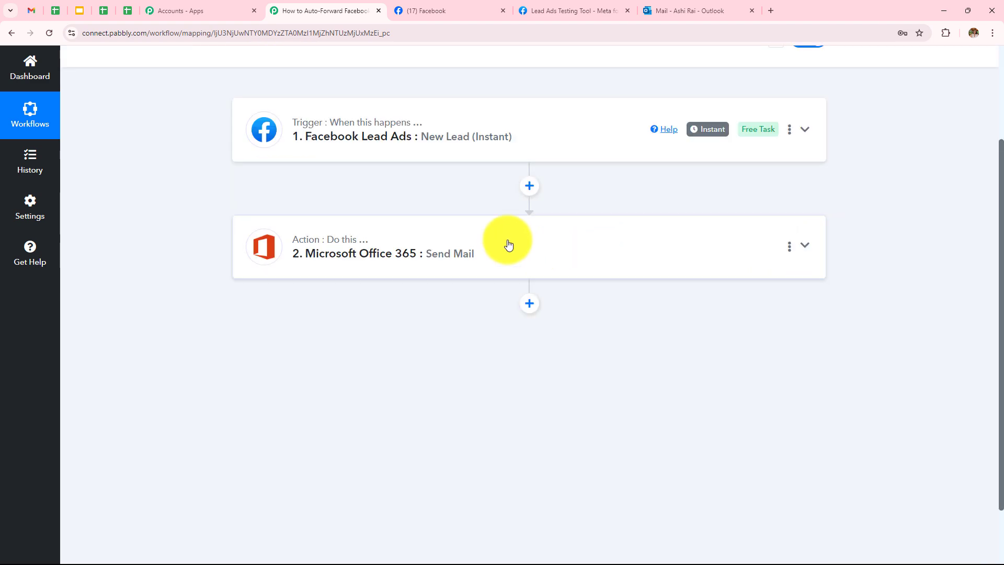